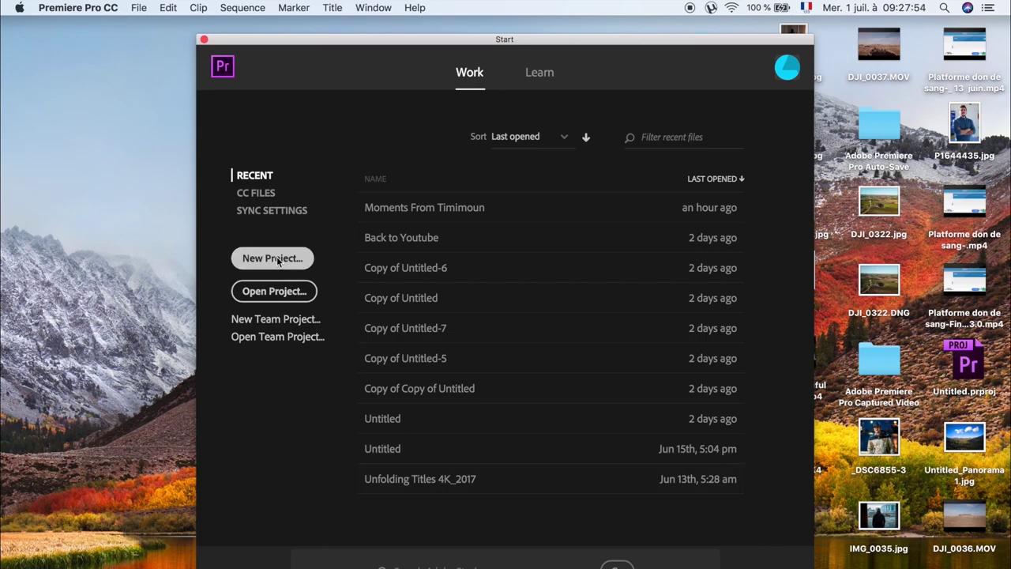
Step: Start a new project and name it 'Moment From Timimoun'
click(272, 258)
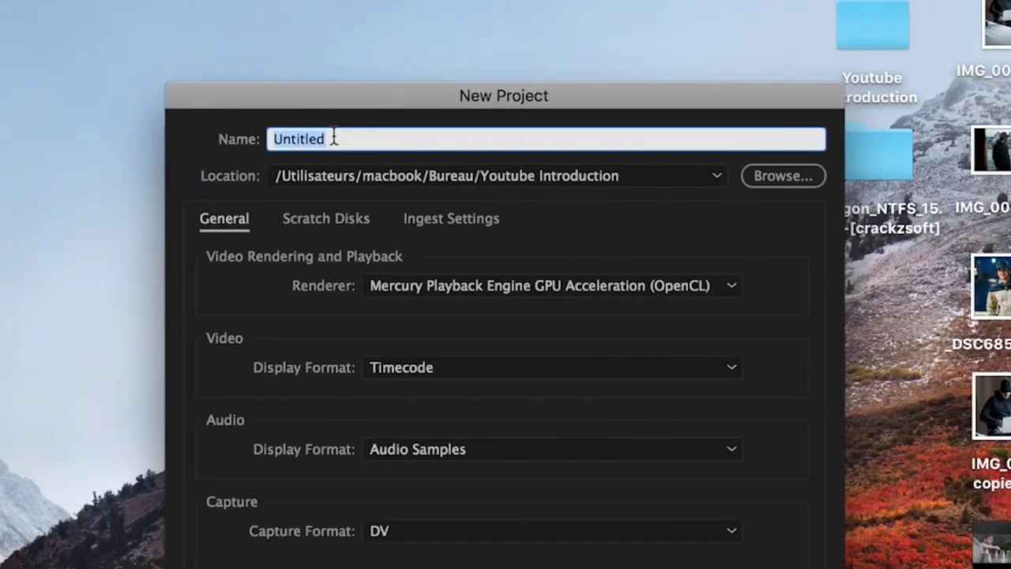
click(334, 138)
double_click(334, 138)
text(Moment From Tim)
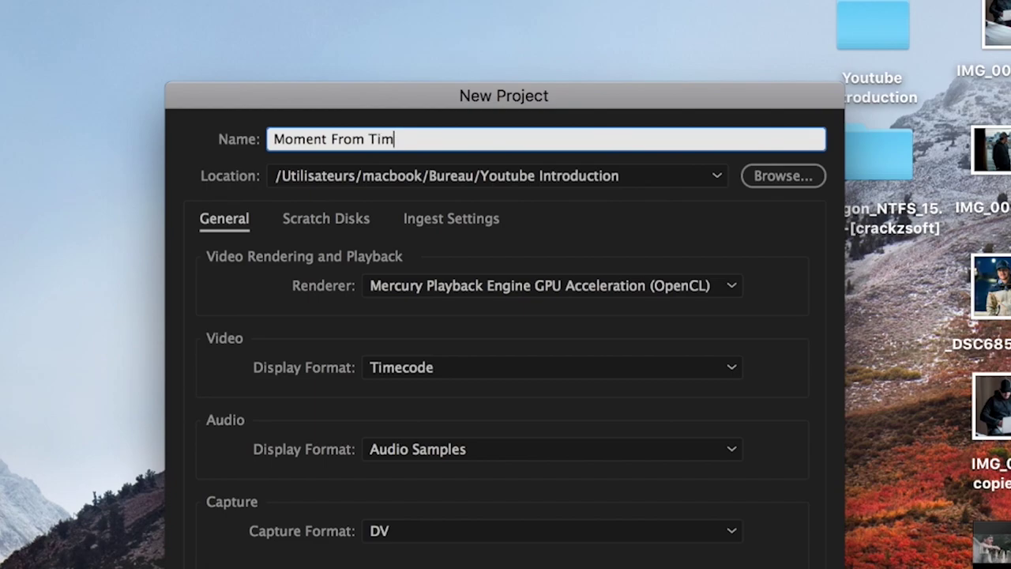
text(oun)
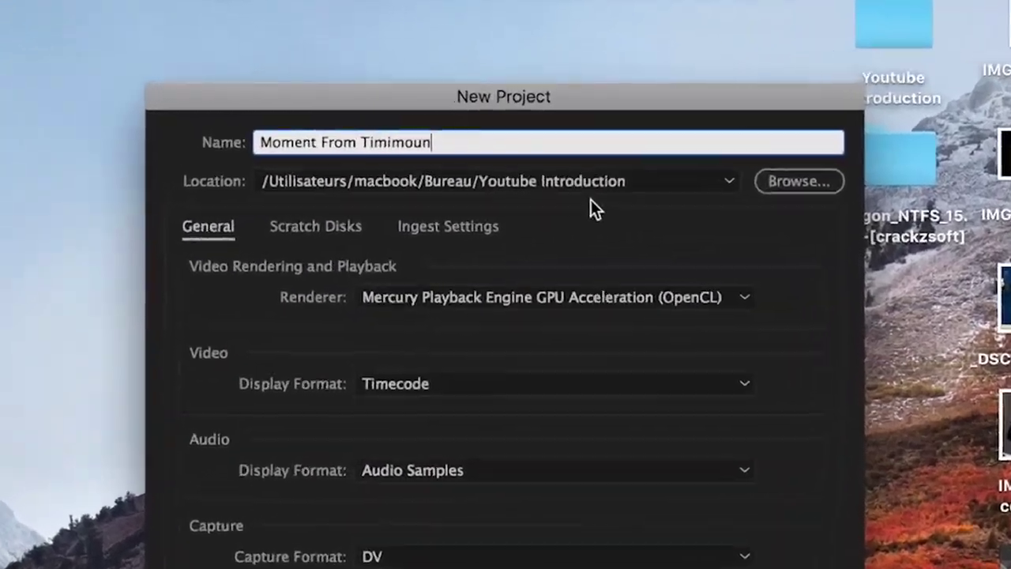
click(786, 189)
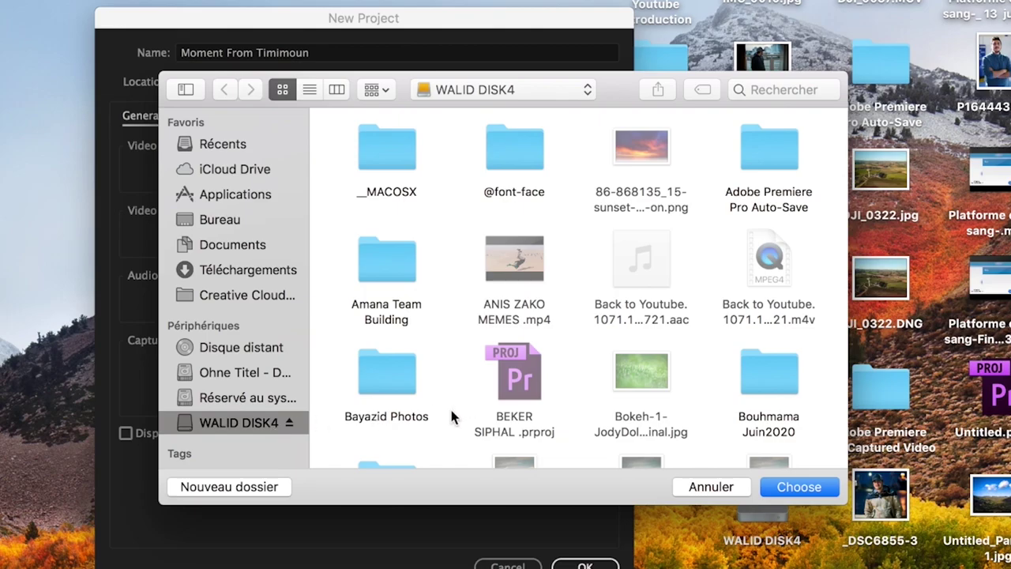
Step: Save the project in WALID DISK4 > Youtube > Video 2 Montage Video
scroll(451, 417, down, 10)
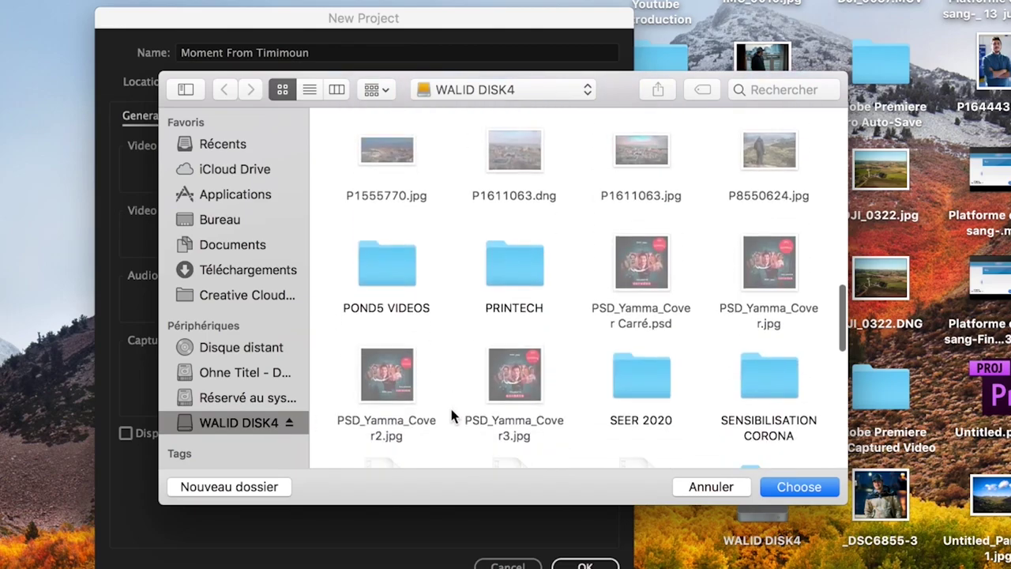
scroll(451, 419, down, 5)
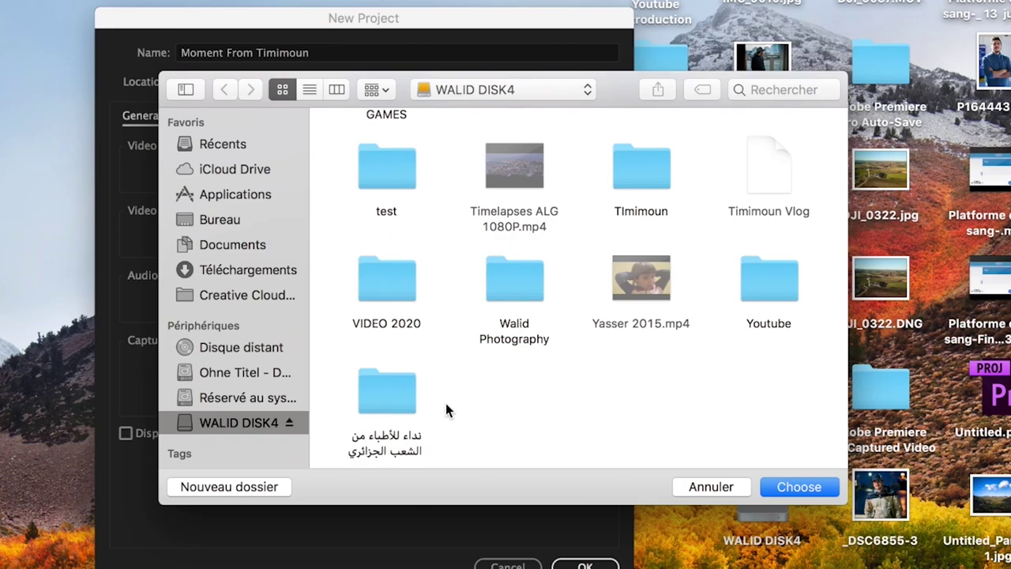
double_click(769, 281)
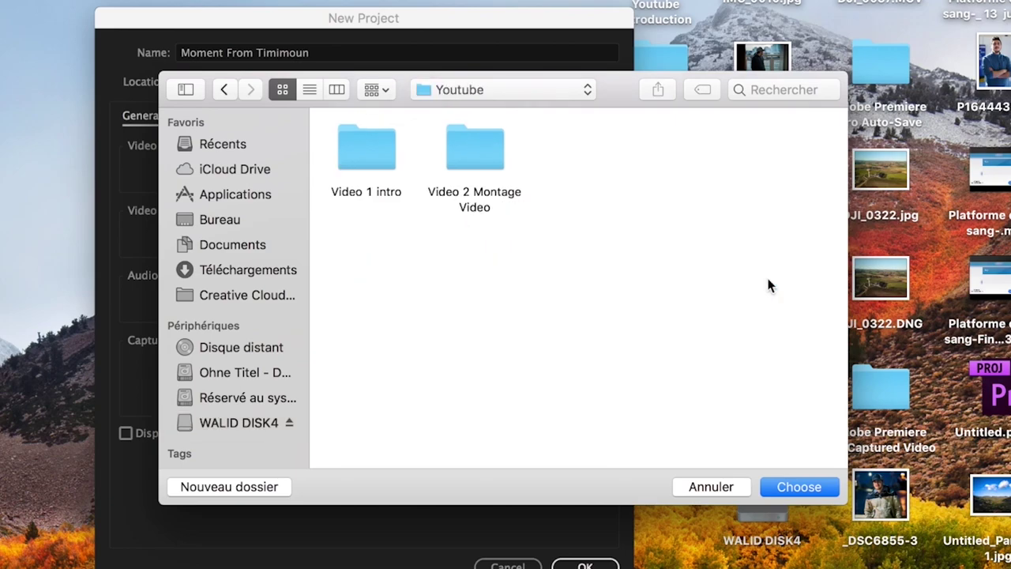
double_click(466, 154)
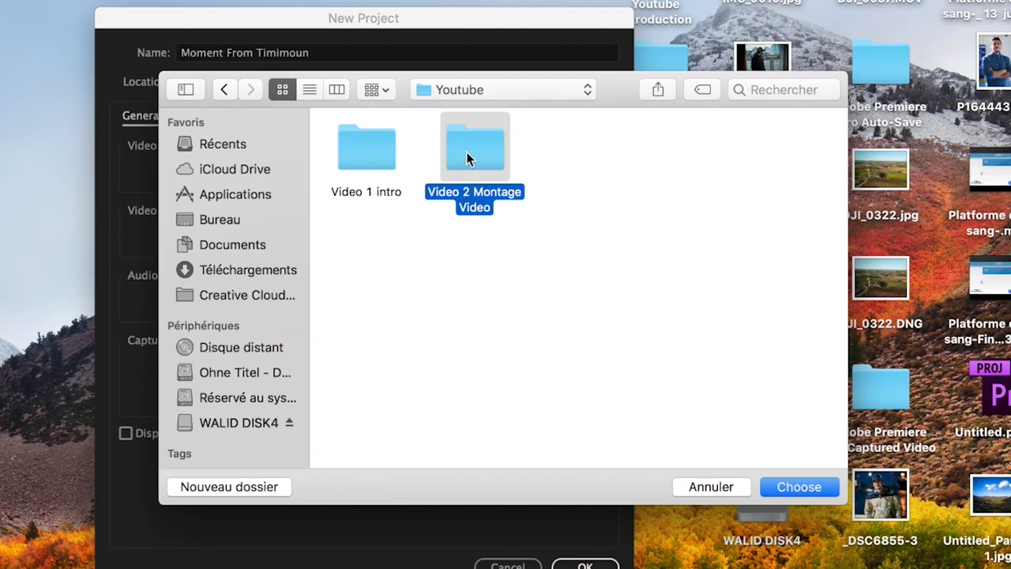
click(799, 487)
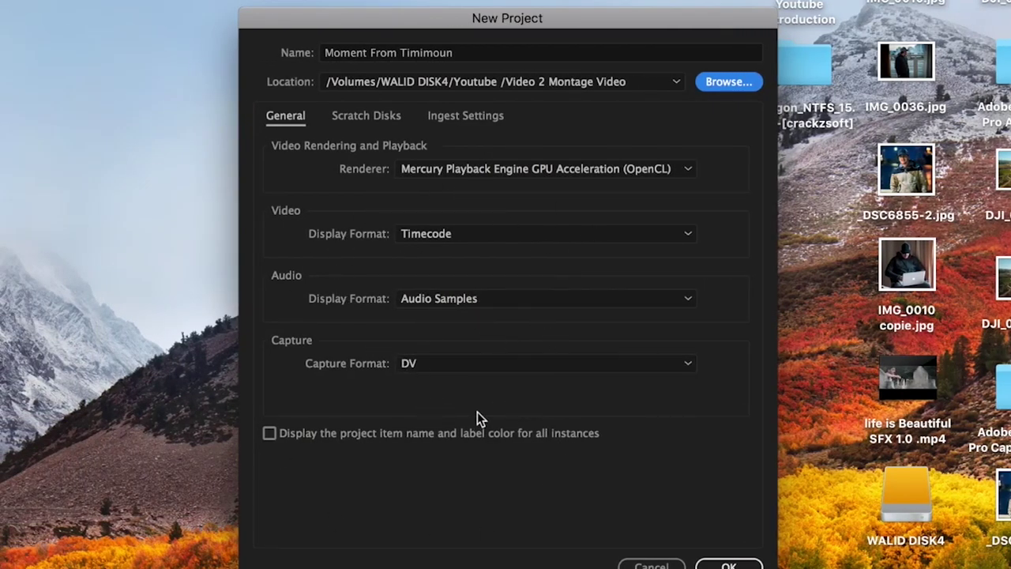
Step: Keep the Mercury Playback Engine GPU Acceleration (OpenCL) renderer and create the project
click(538, 172)
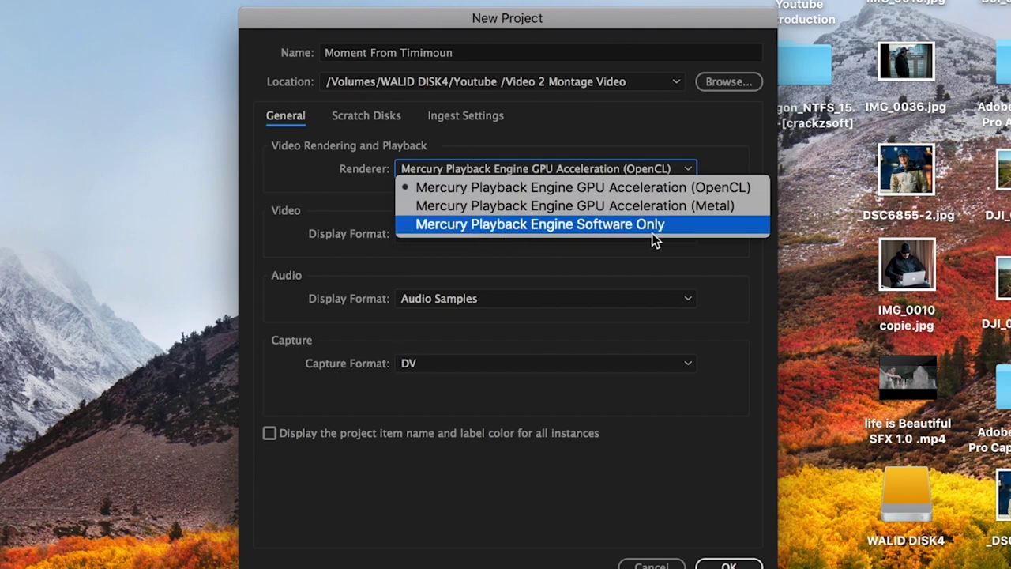
click(578, 191)
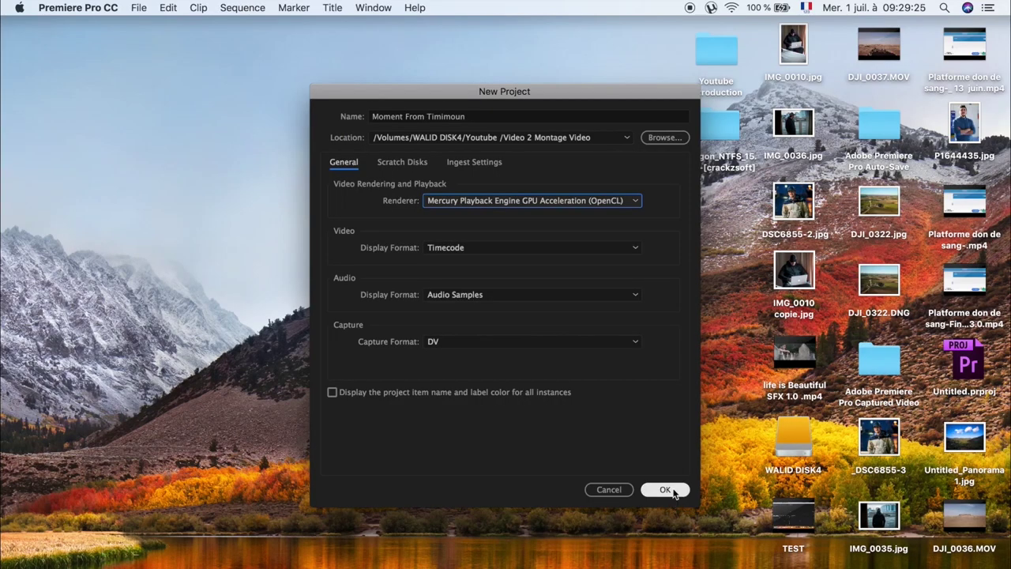
click(665, 490)
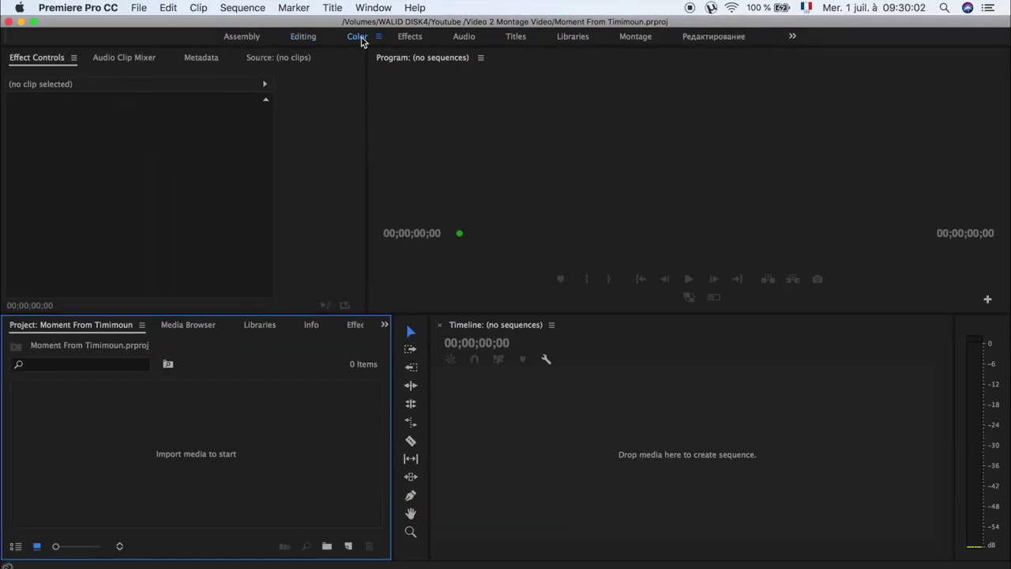
Step: Preview the Color, Effects, Audio, Titles and Montage workspace layouts
click(357, 37)
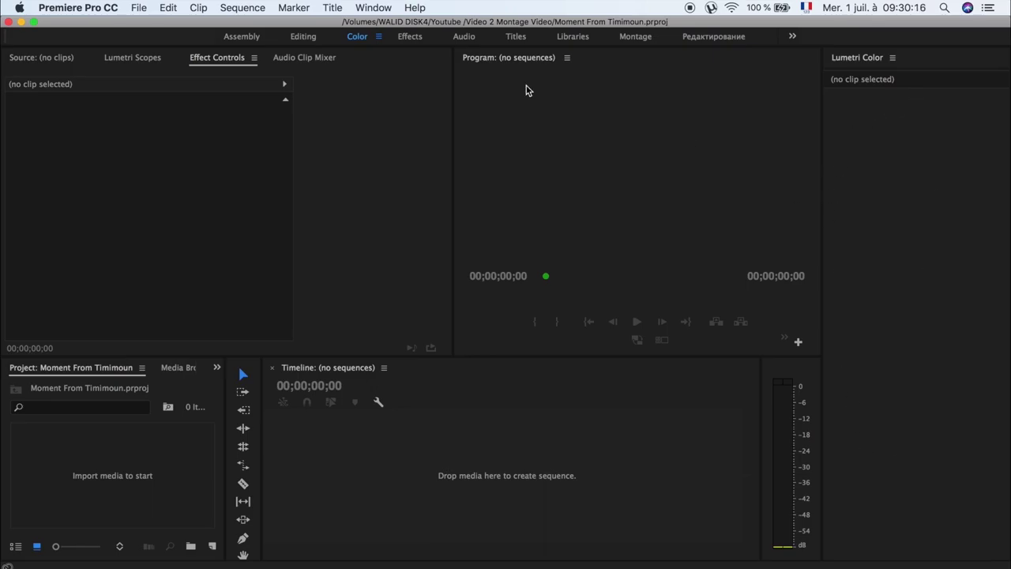
click(413, 38)
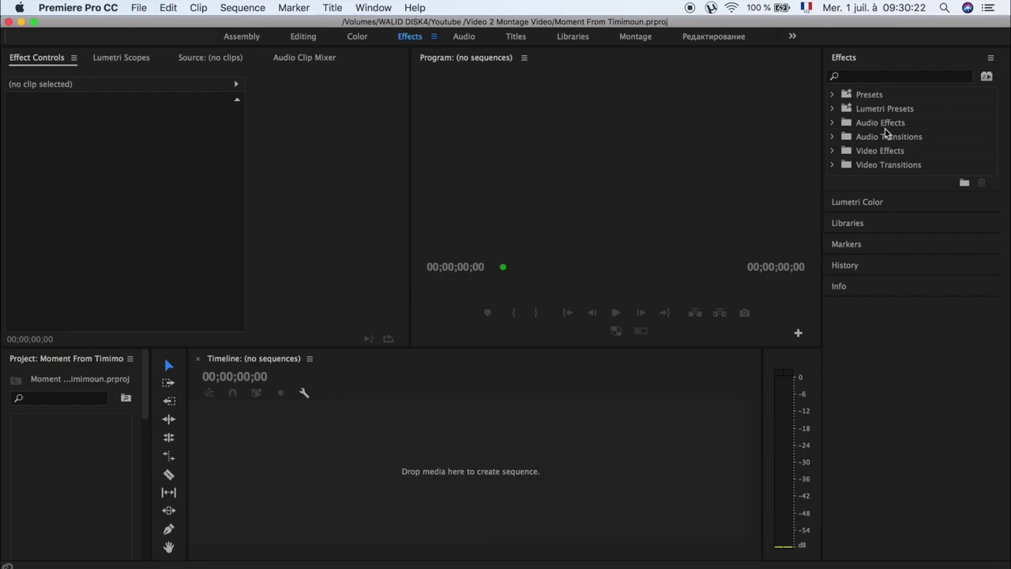
click(472, 39)
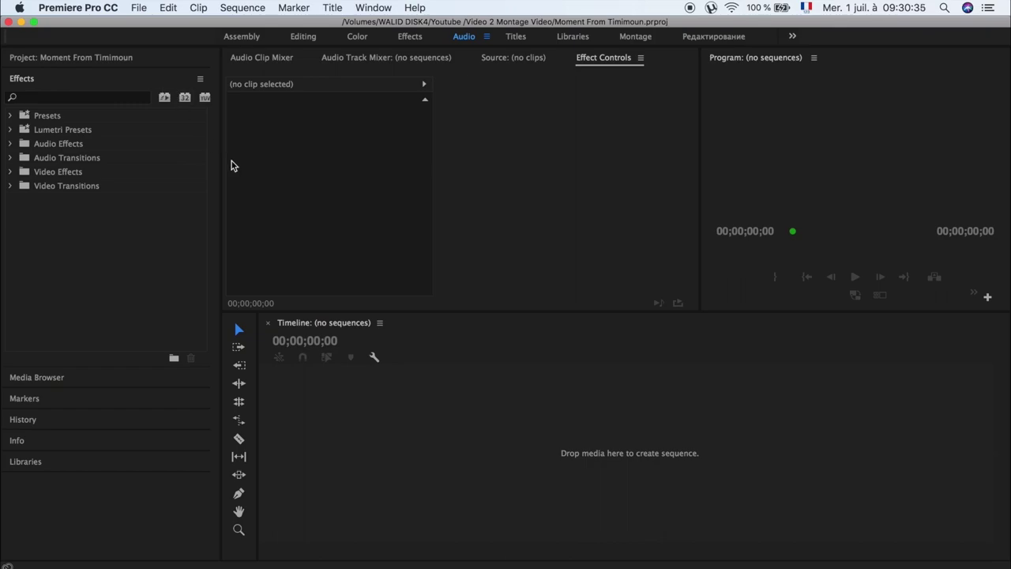
click(520, 37)
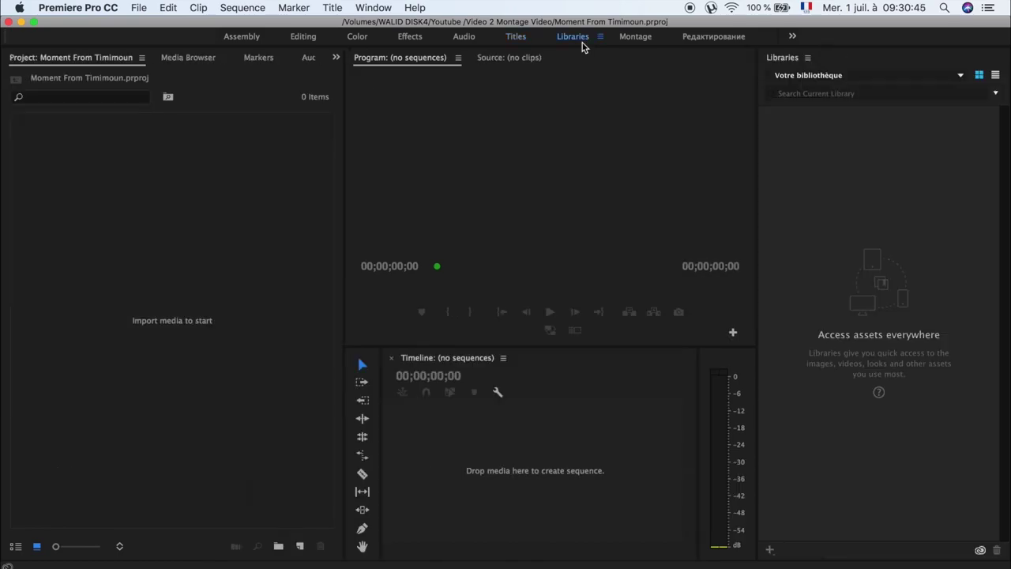
click(632, 43)
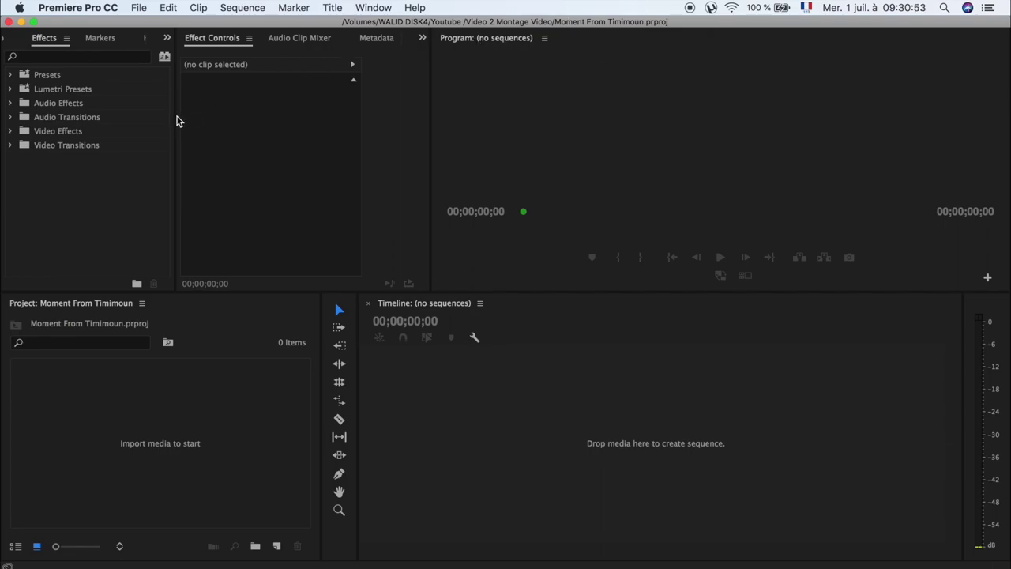
Step: Widen Effect Controls against the Program monitor and show the History panel
drag(176, 118, 175, 138)
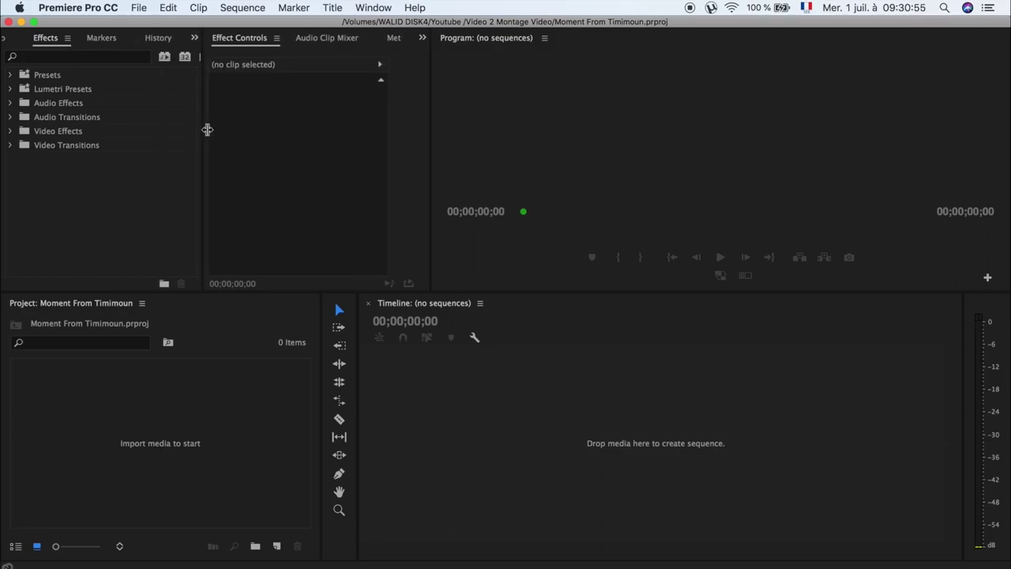
drag(430, 132, 496, 133)
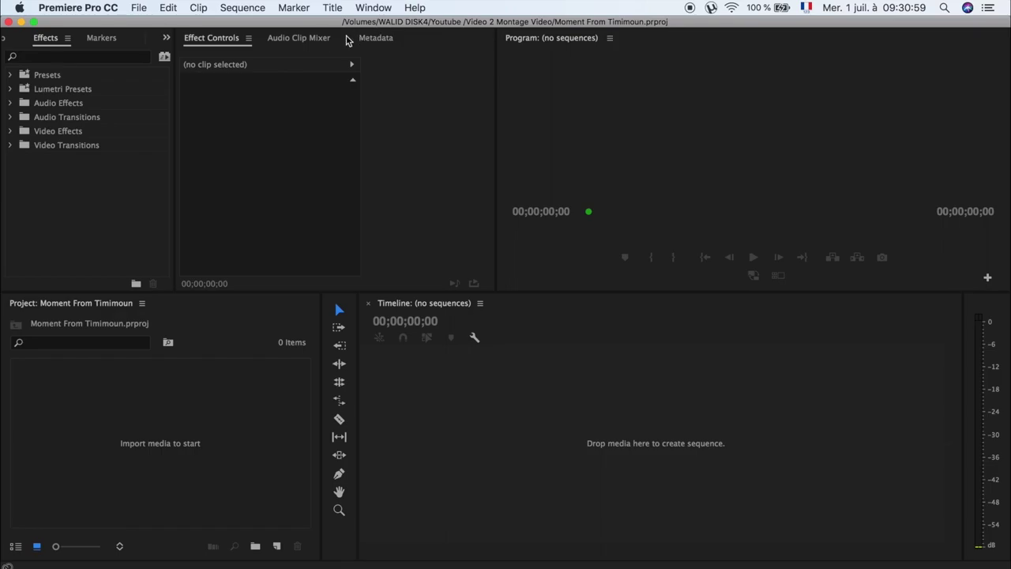
click(374, 101)
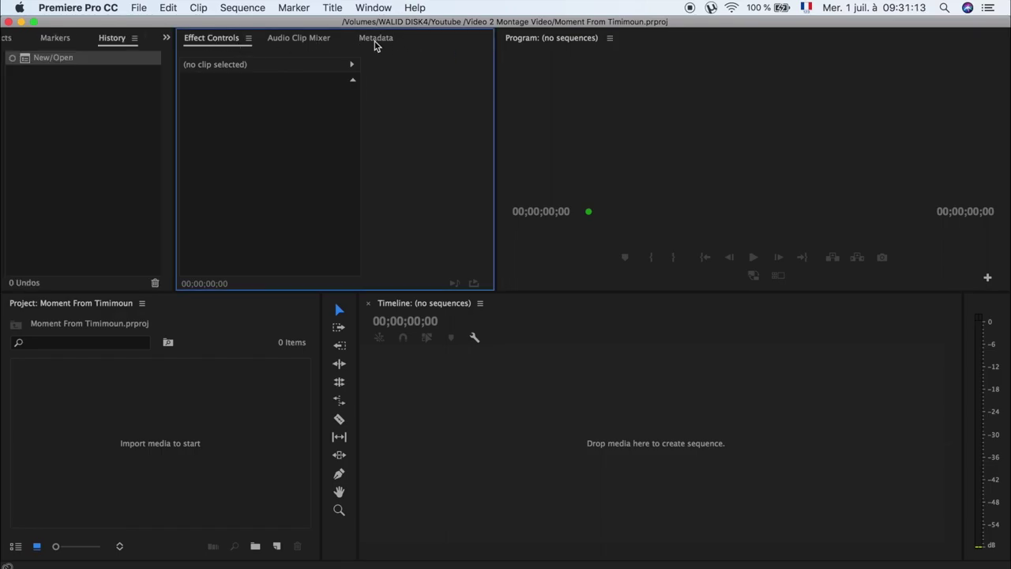
click(365, 7)
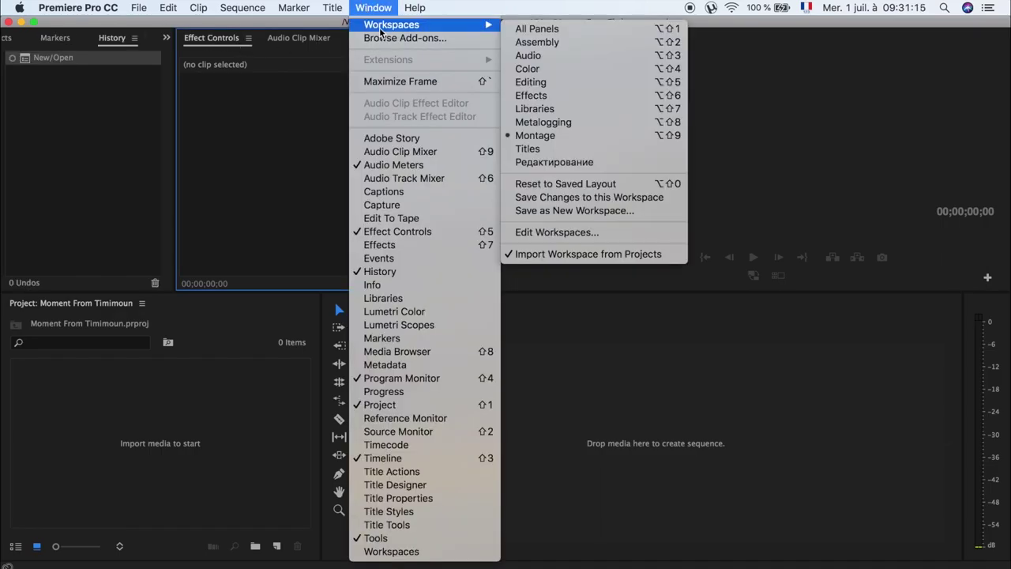
Step: Return the interface to the Editing workspace layout
mouse_move(384, 30)
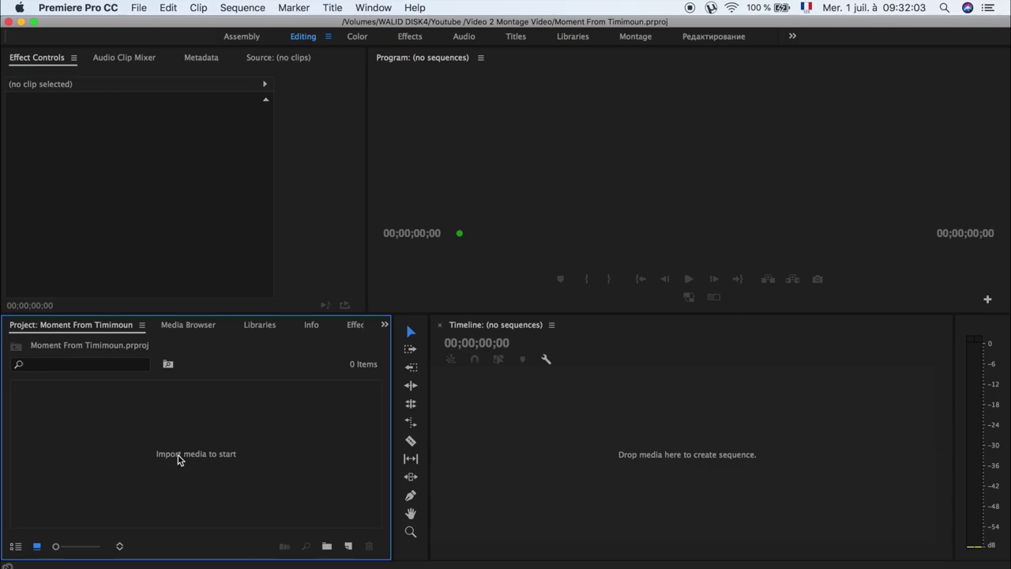
double_click(198, 454)
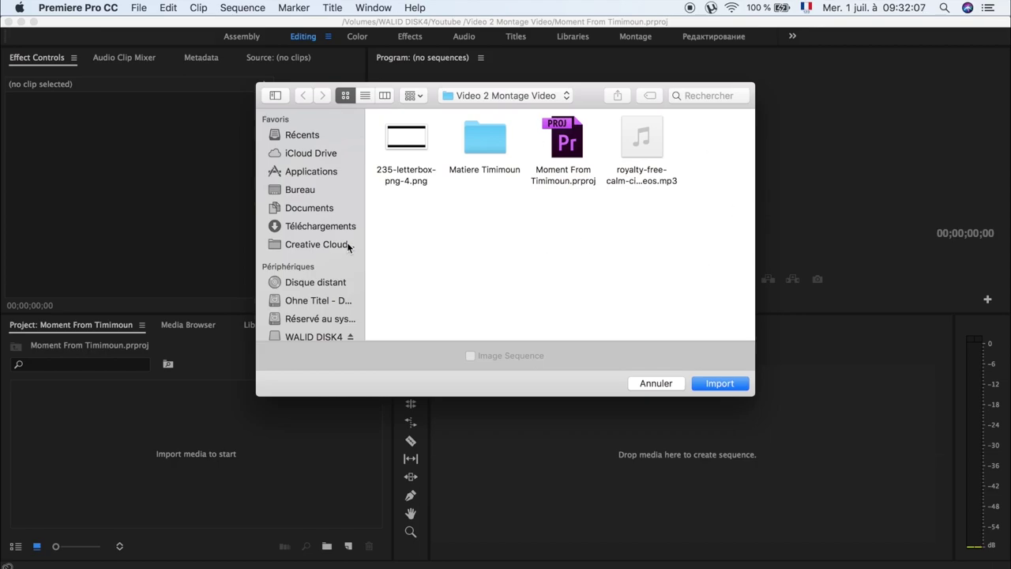
scroll(321, 277, down, 5)
scroll(320, 278, up, 5)
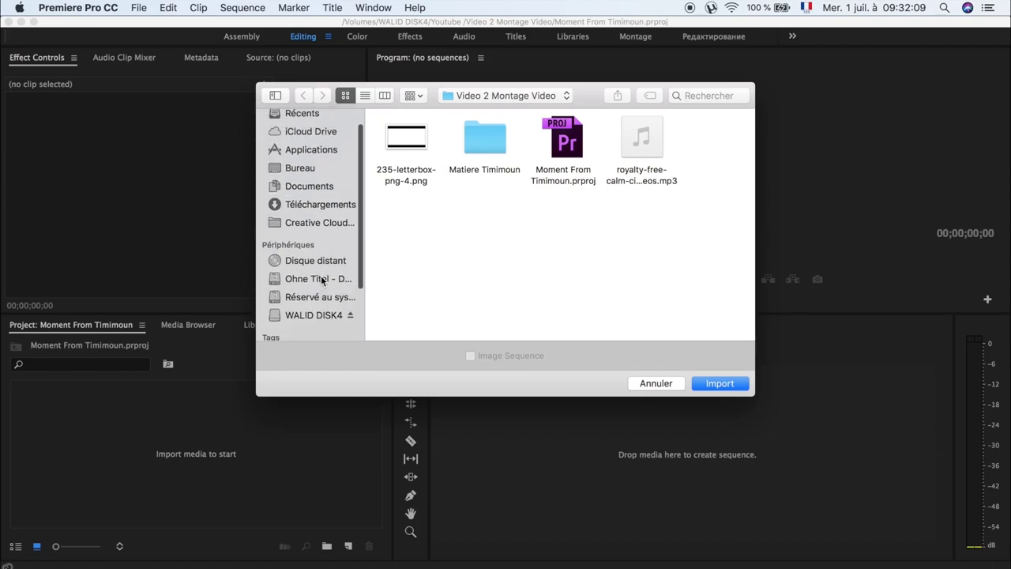
click(660, 385)
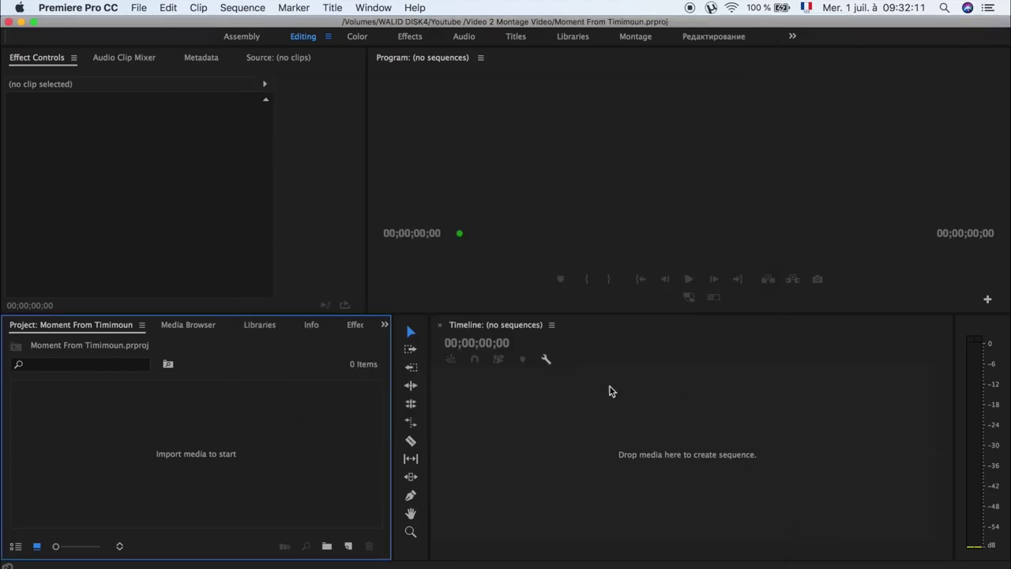
right_click(248, 411)
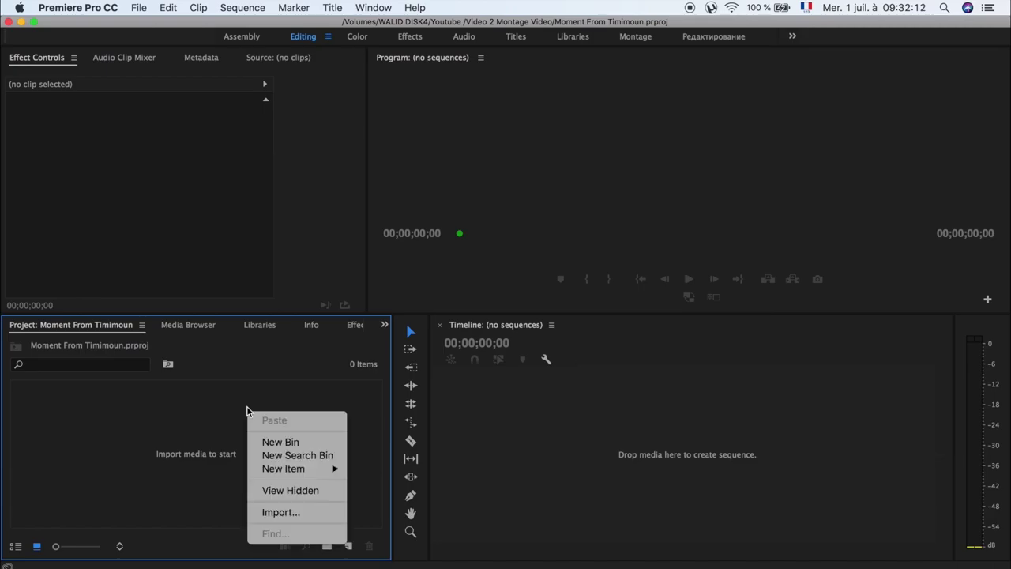
click(292, 514)
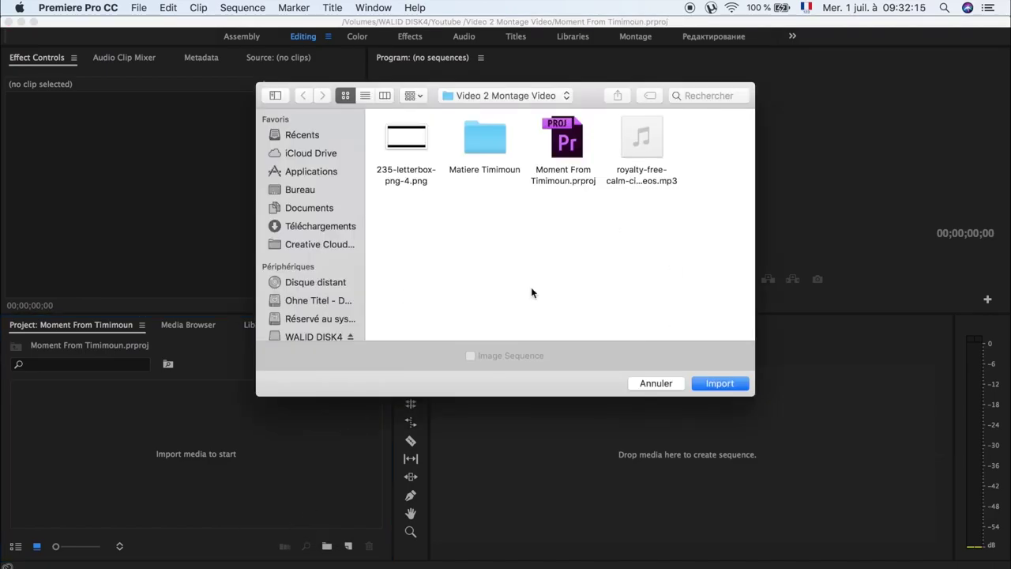
click(656, 383)
click(138, 7)
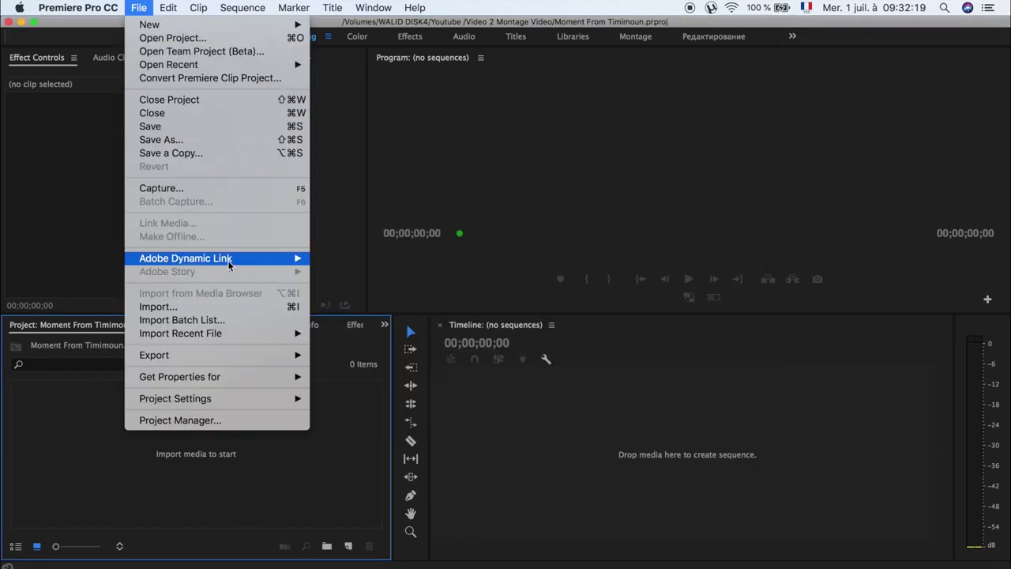
click(233, 306)
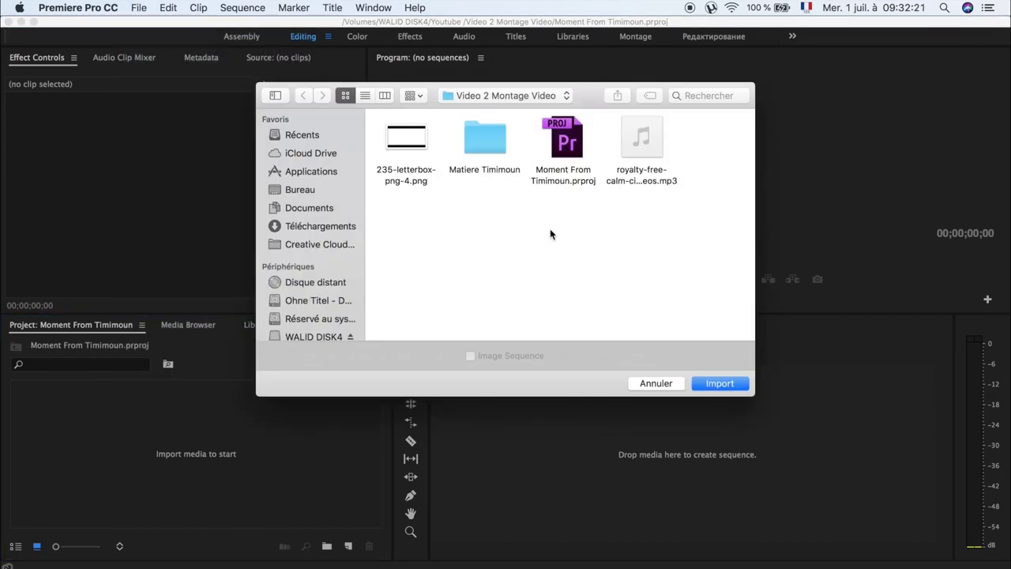
click(656, 383)
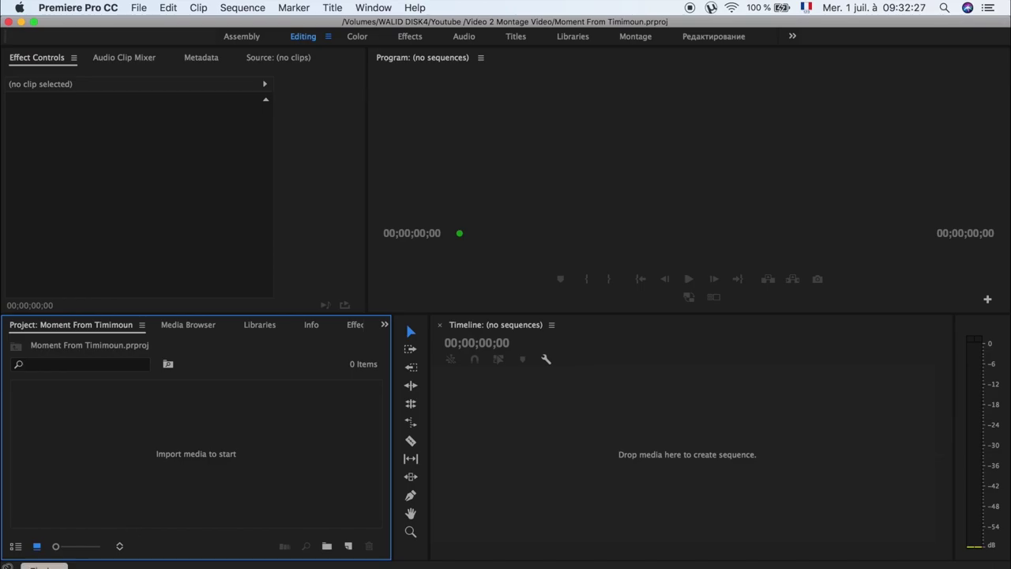
click(46, 567)
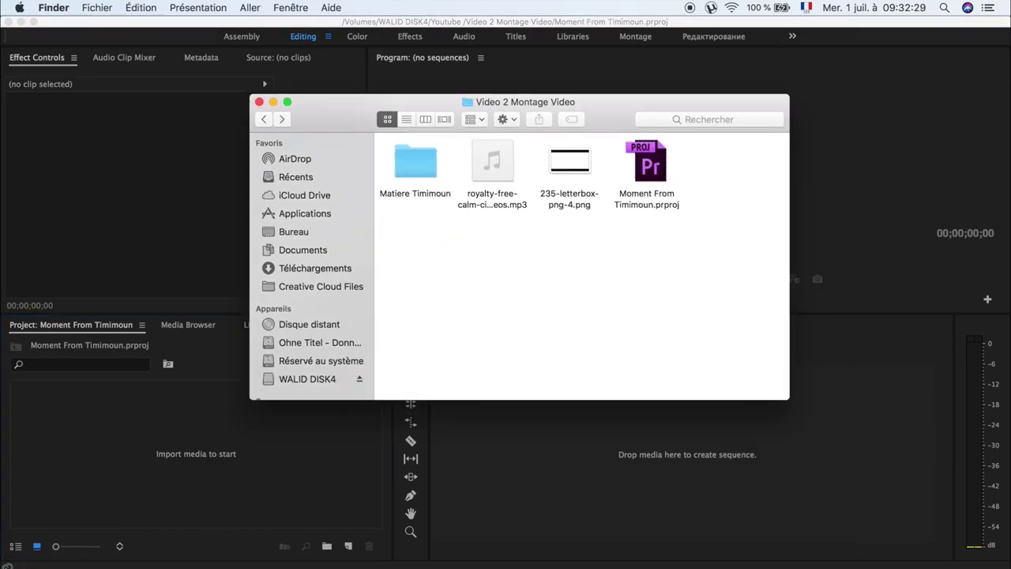
Step: Select all clips in the Matiere Timimoun folder and drag them into the Project panel
double_click(419, 162)
scroll(691, 217, up, 10)
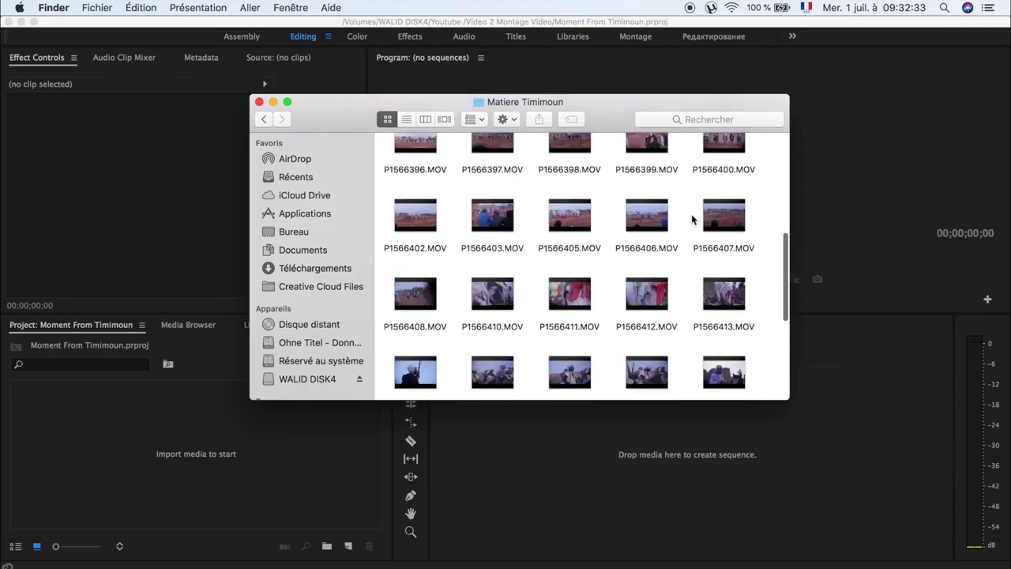
scroll(691, 218, up, 10)
scroll(692, 219, down, 15)
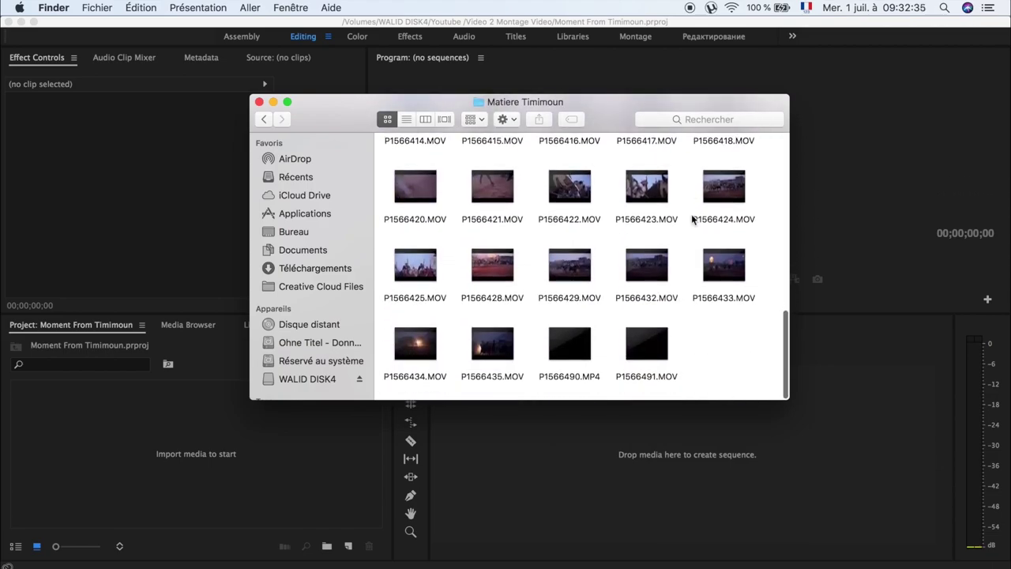
scroll(692, 219, up, 15)
drag(766, 168, 685, 378)
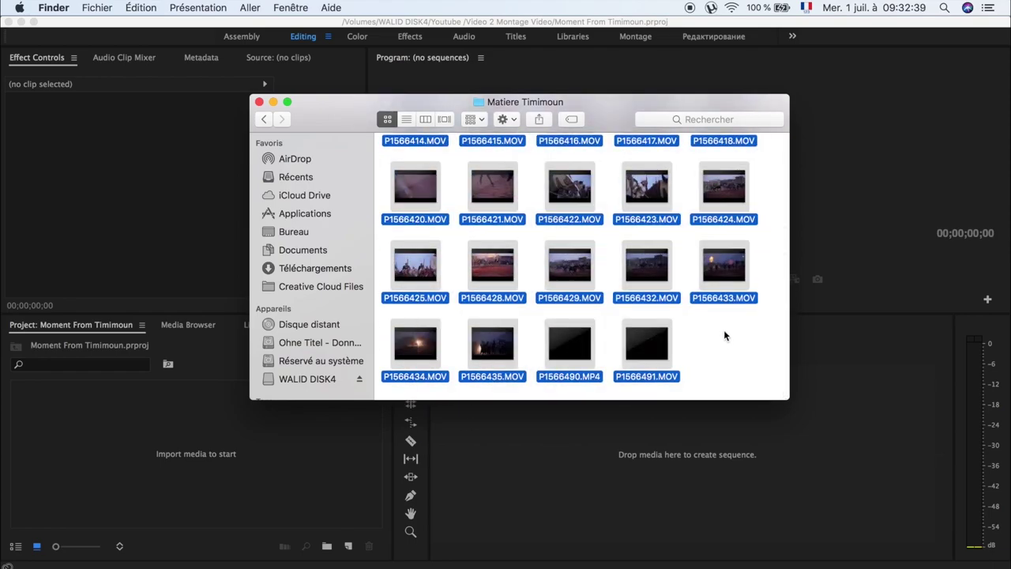
click(727, 352)
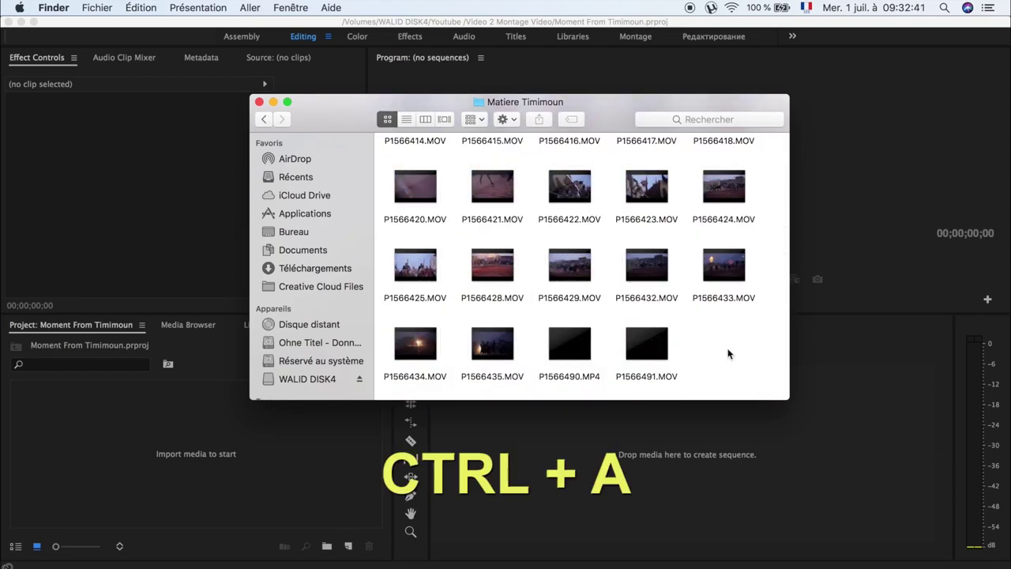
key(ctrl+a)
scroll(727, 352, up, 15)
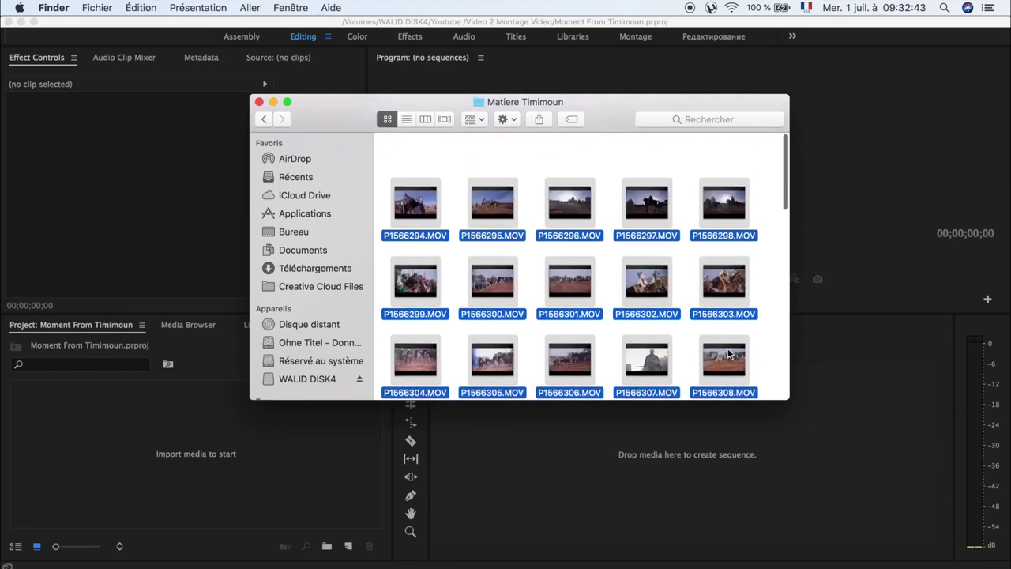
drag(416, 162, 191, 435)
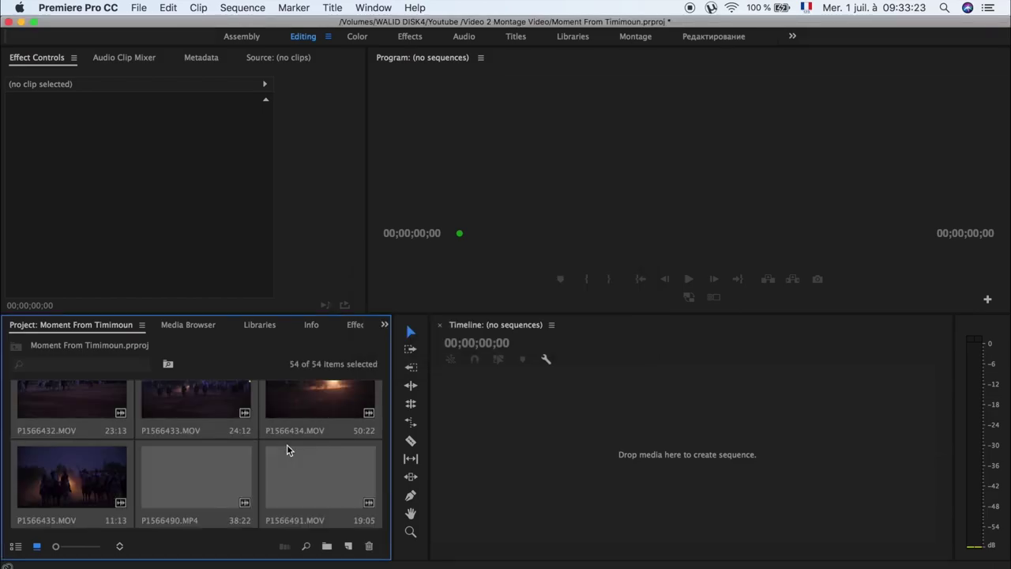
Step: Show the 54 imported clips as a list and select P1566296.MOV
scroll(307, 453, up, 15)
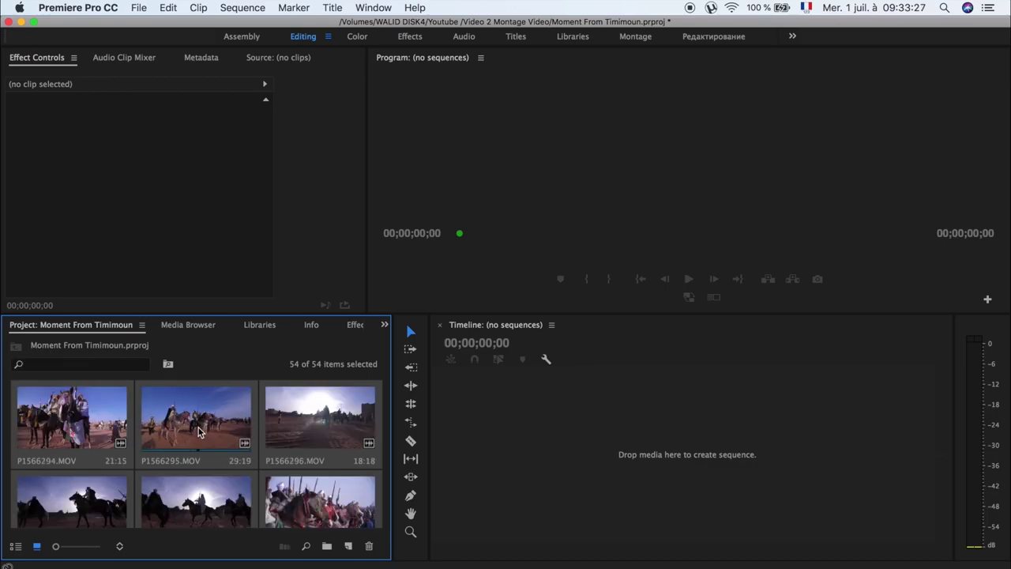
scroll(199, 430, down, 12)
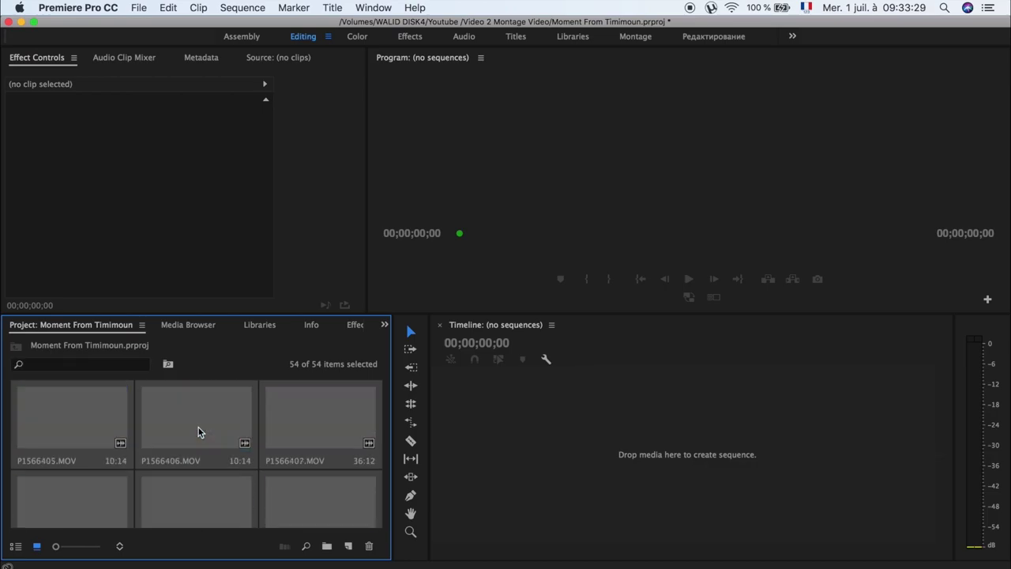
scroll(199, 430, up, 12)
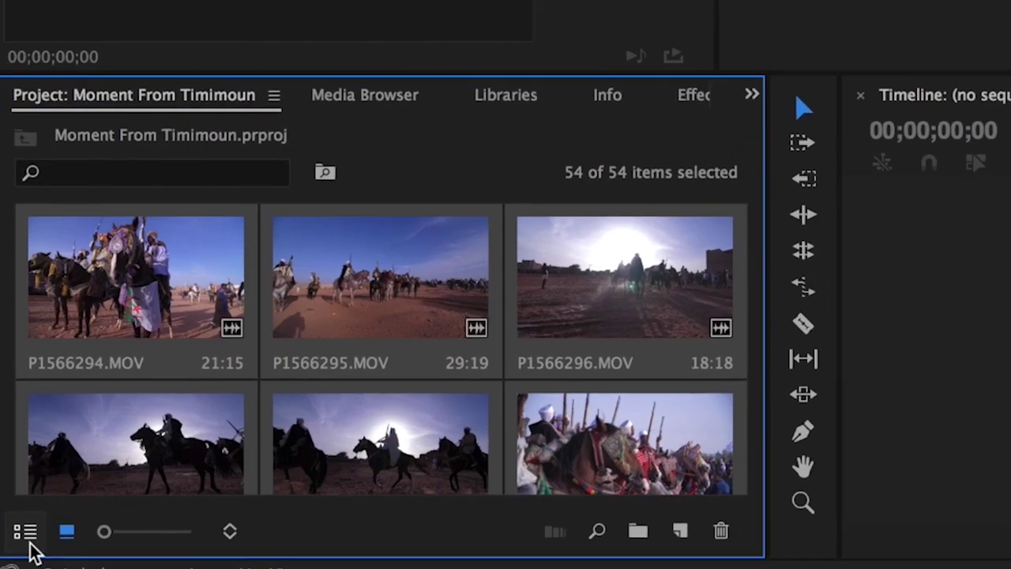
click(23, 540)
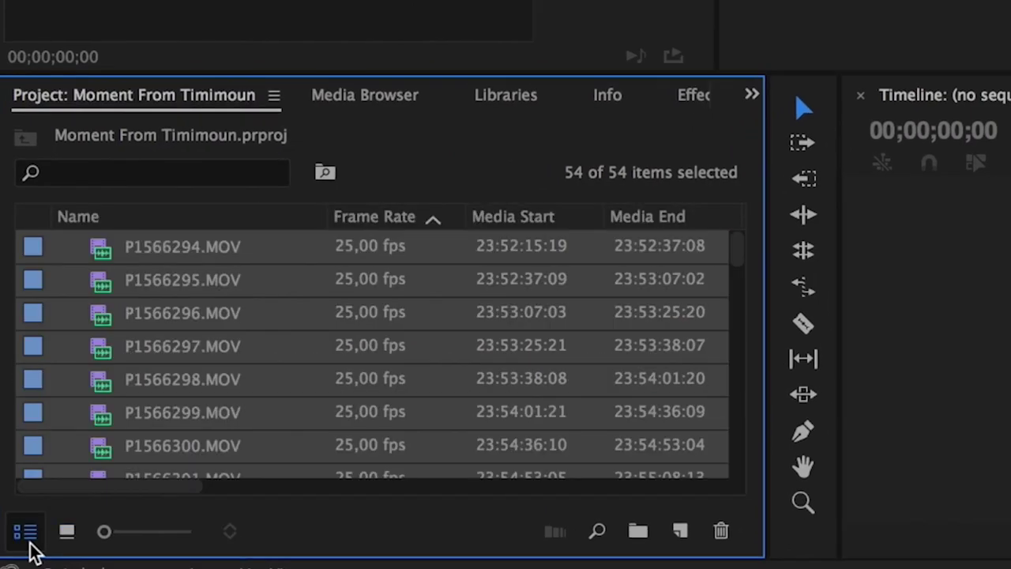
click(206, 299)
scroll(207, 300, down, 8)
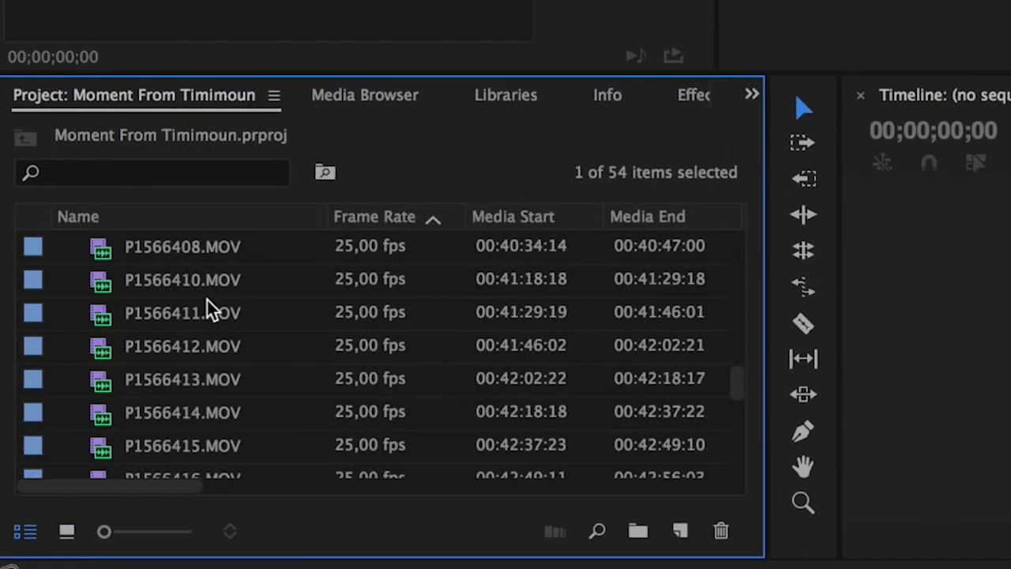
scroll(206, 300, down, 8)
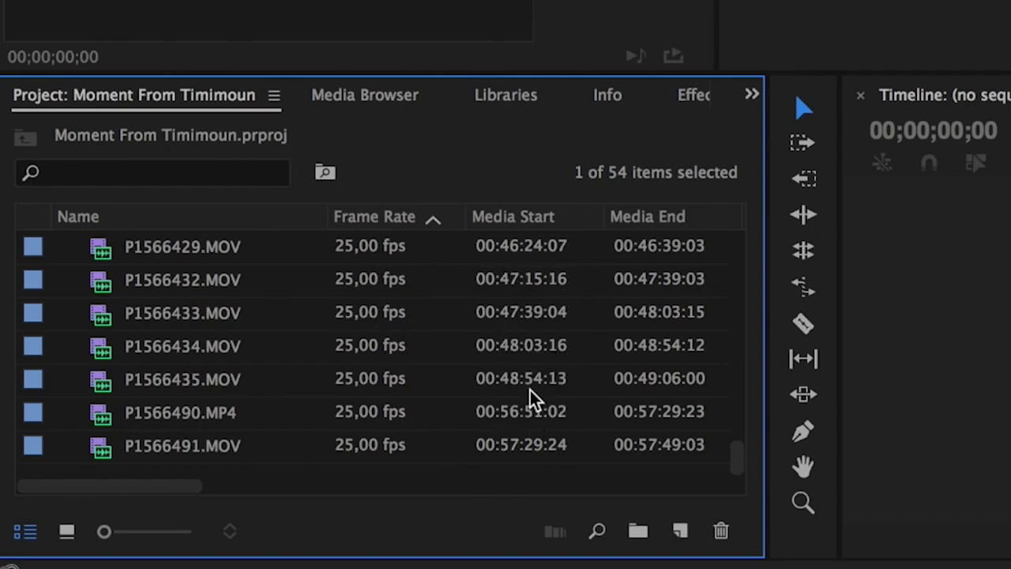
Step: Review the frame rate, timecode and duration columns, then return to thumbnail view
scroll(638, 327, right, 3)
scroll(637, 327, right, 3)
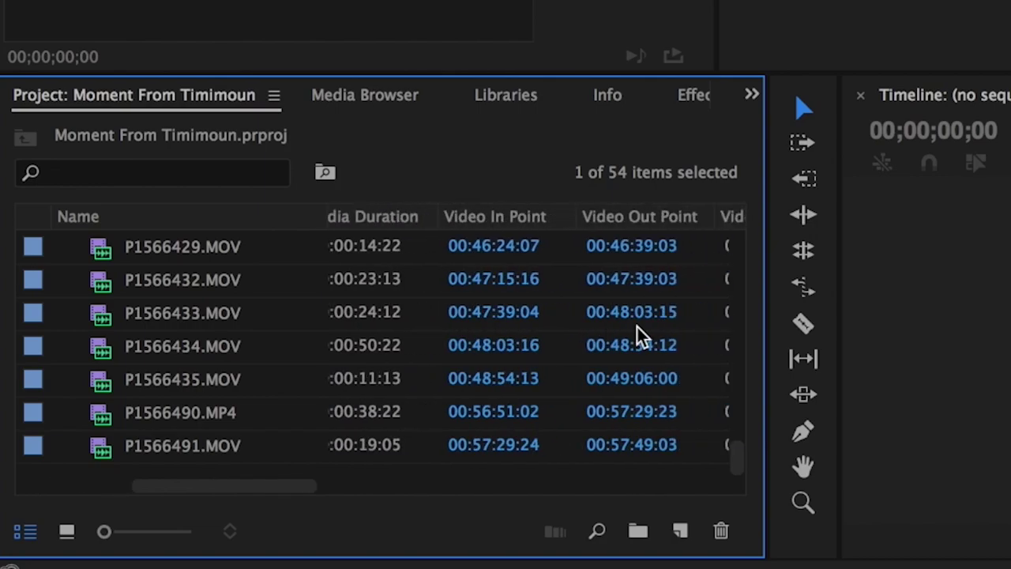
scroll(637, 327, right, 3)
scroll(638, 327, right, 2)
scroll(637, 327, right, 3)
scroll(637, 327, right, 1)
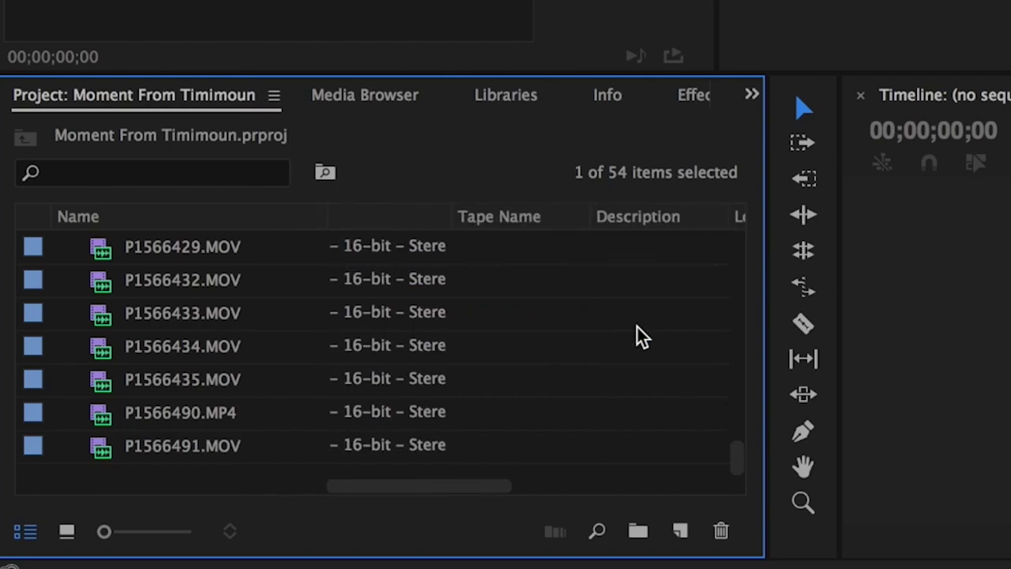
scroll(637, 327, left, 10)
click(63, 533)
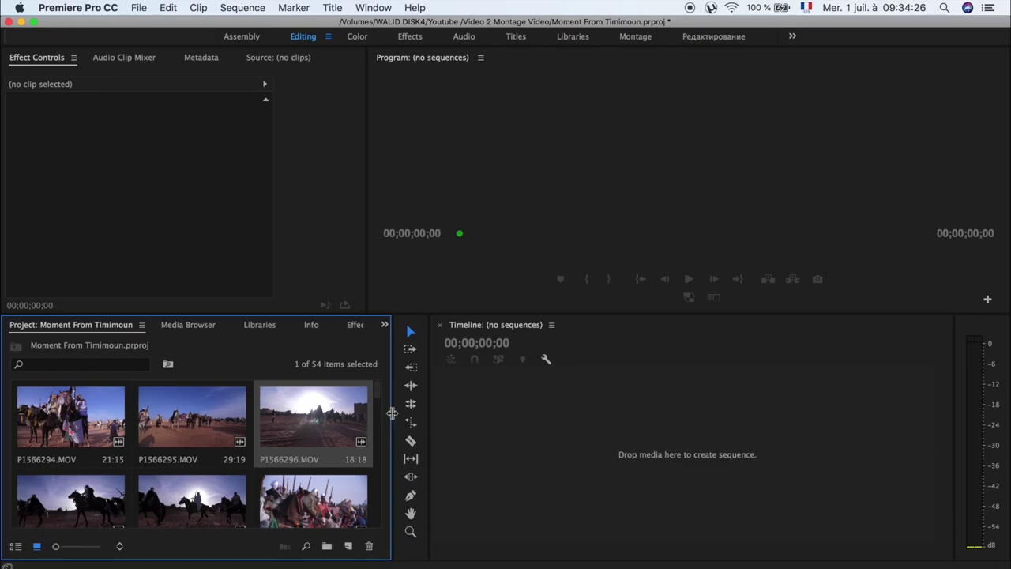
Step: Narrow the Project panel until it shows three columns of clip thumbnails
mouse_move(393, 412)
mouse_down()
mouse_move(416, 432)
mouse_move(526, 419)
mouse_up()
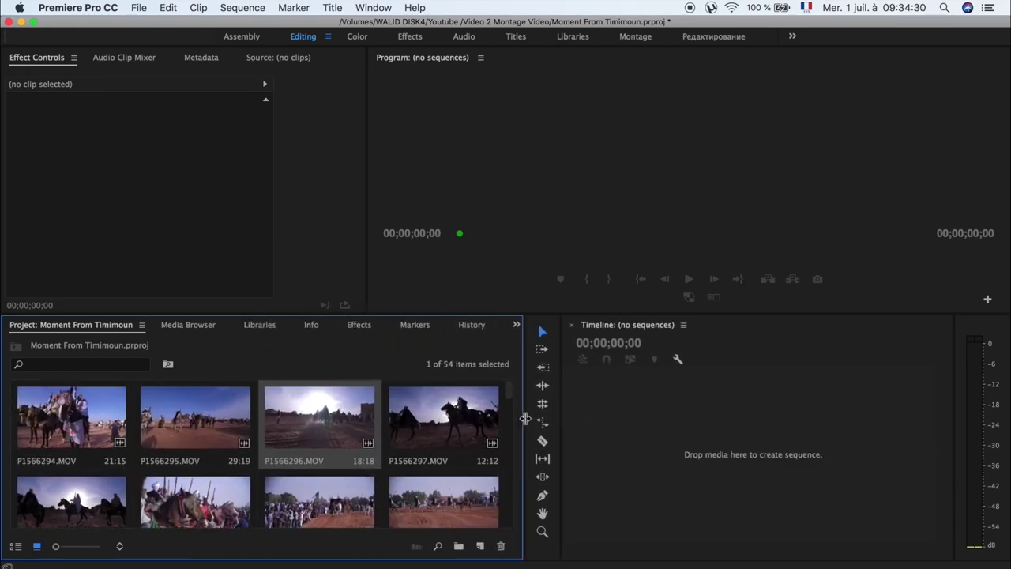
mouse_move(525, 419)
mouse_down()
mouse_move(292, 416)
mouse_move(533, 408)
mouse_up()
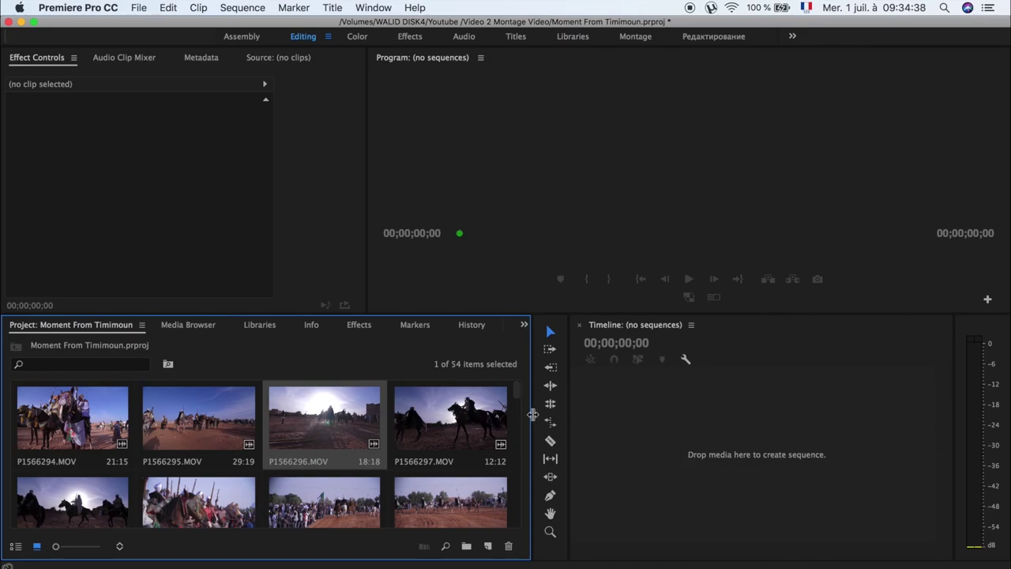
drag(533, 413, 309, 406)
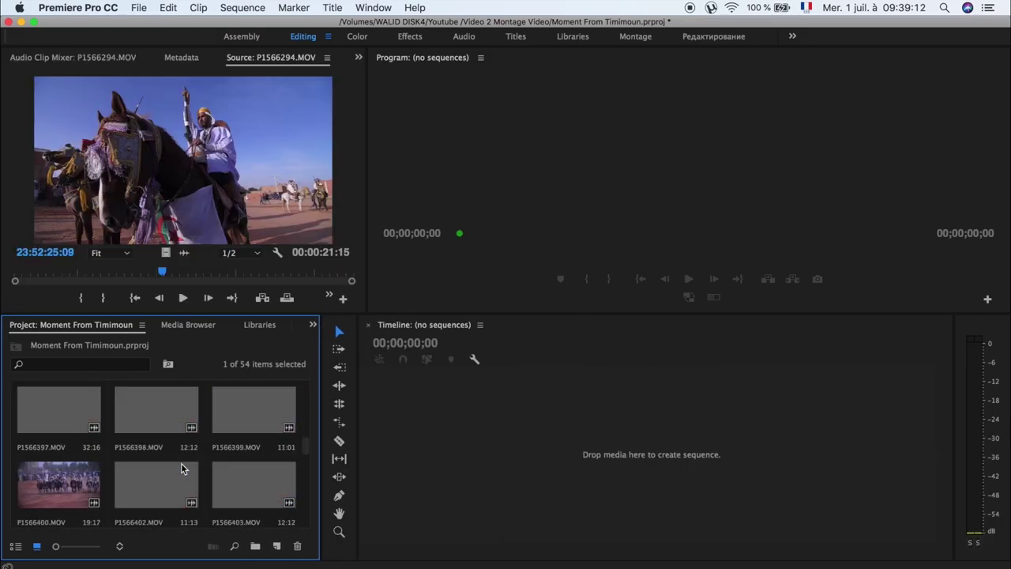
Step: Create a DV-PAL Standard 48kHz sequence and name it 'FANTASIA TIMIMOUN'
scroll(181, 466, down, 5)
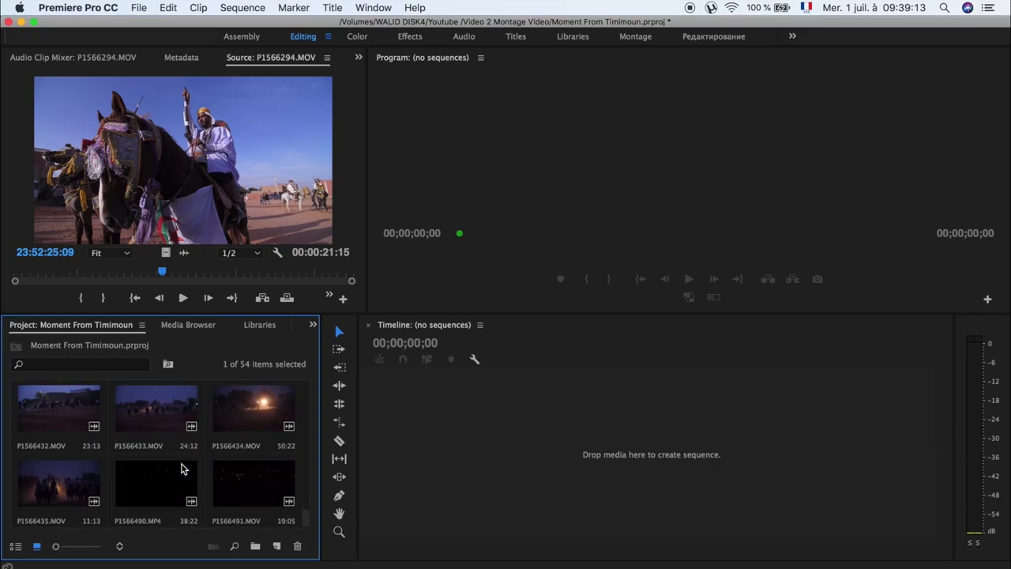
scroll(213, 417, down, 2)
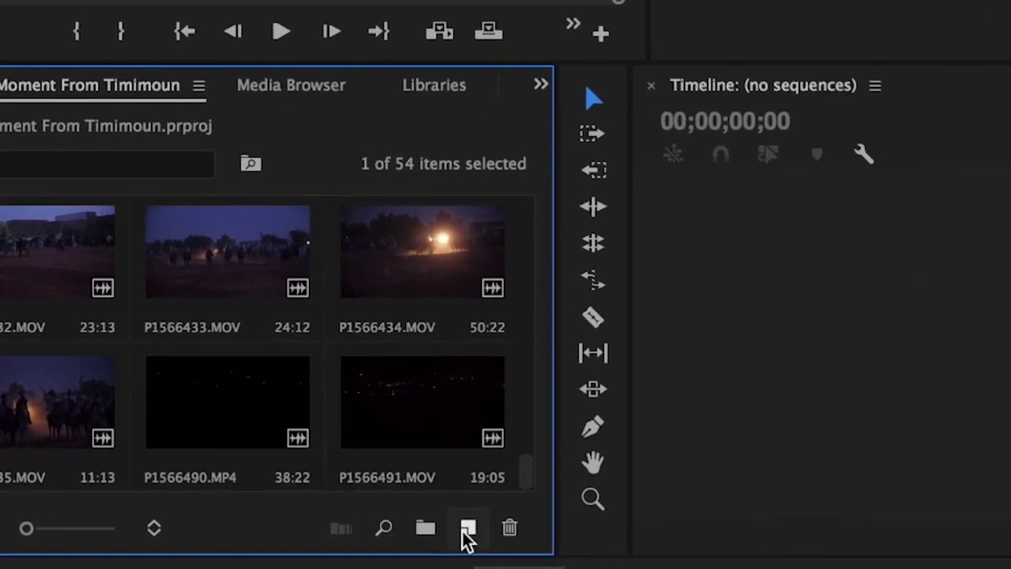
click(468, 531)
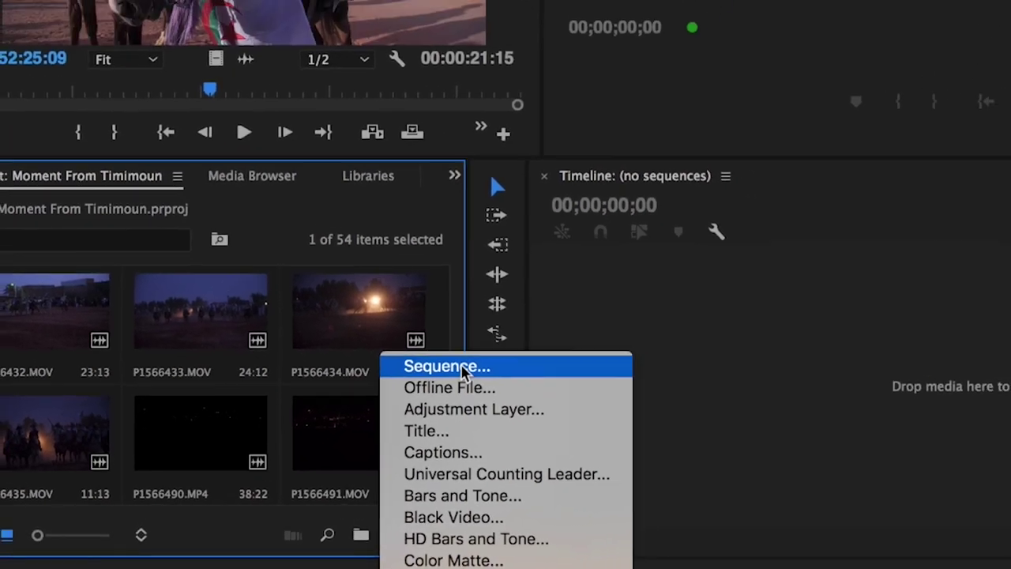
click(551, 322)
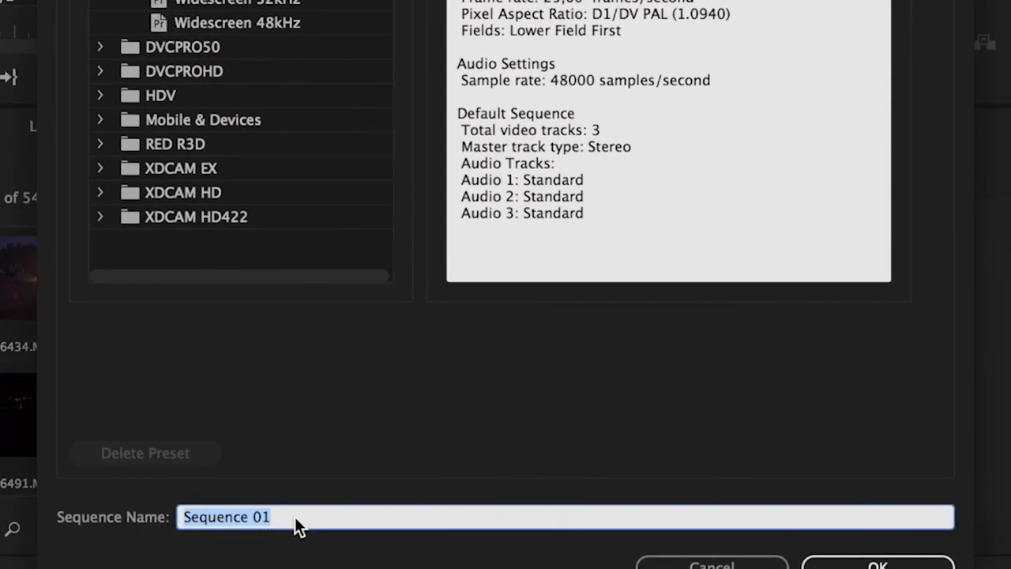
triple_click(296, 521)
text(F)
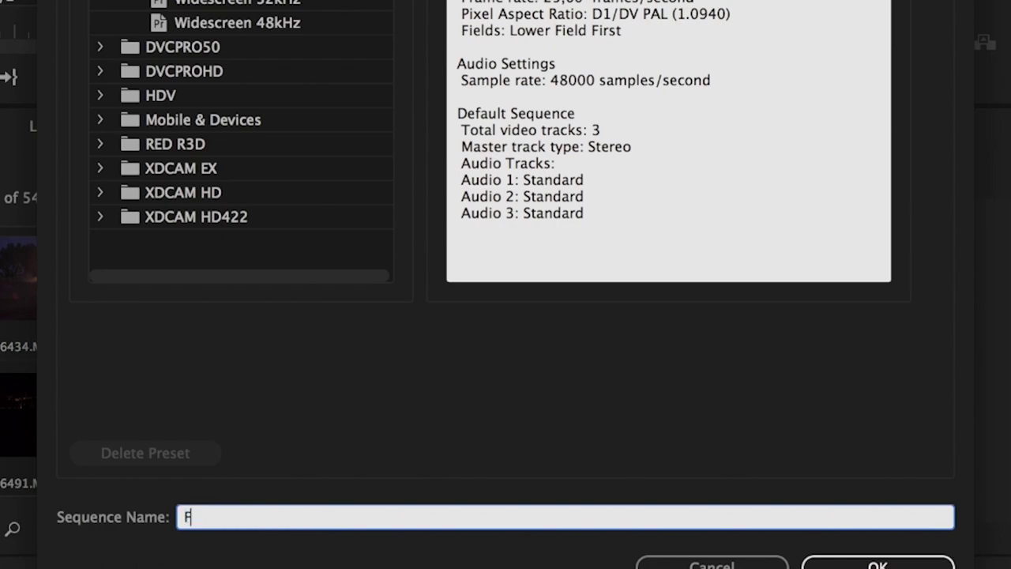
text(RA)
key(BackSpace)
key(BackSpace)
text(ANTASIA TIMIMOUN)
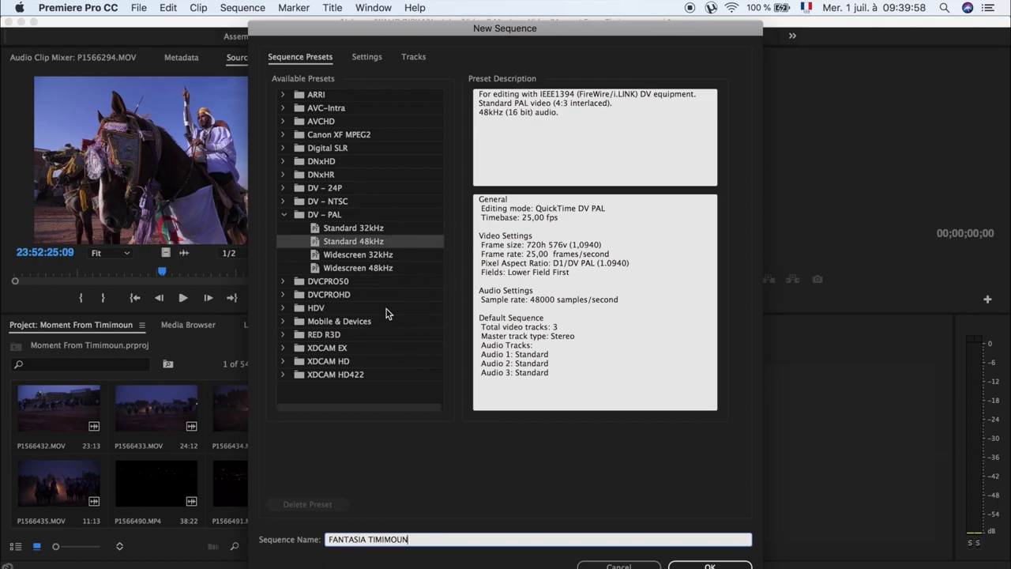
Step: Confirm the FANTASIA TIMIMOUN sequence and select clip P1566294.MOV in the Project panel
click(726, 566)
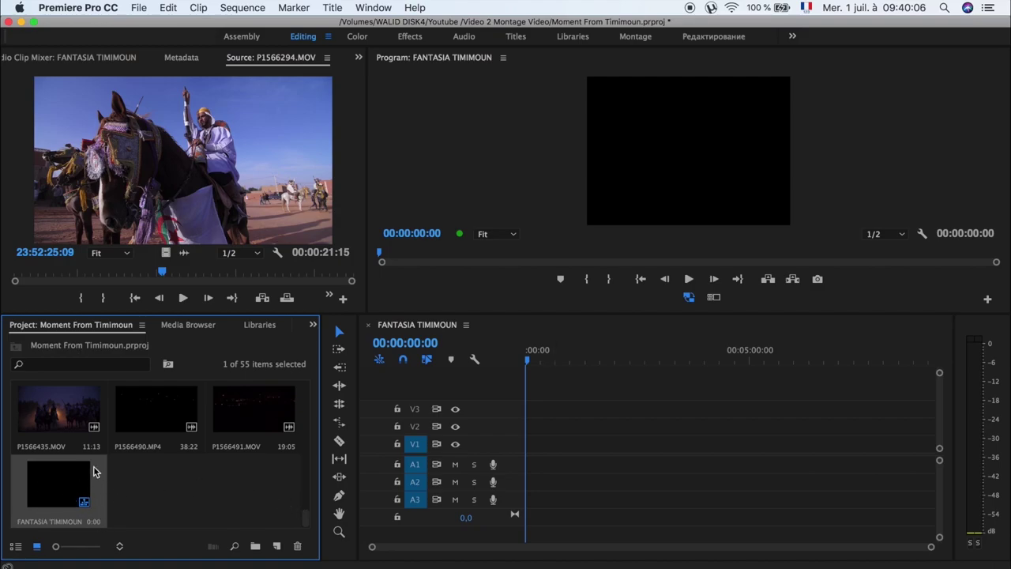
scroll(196, 387, up, 2)
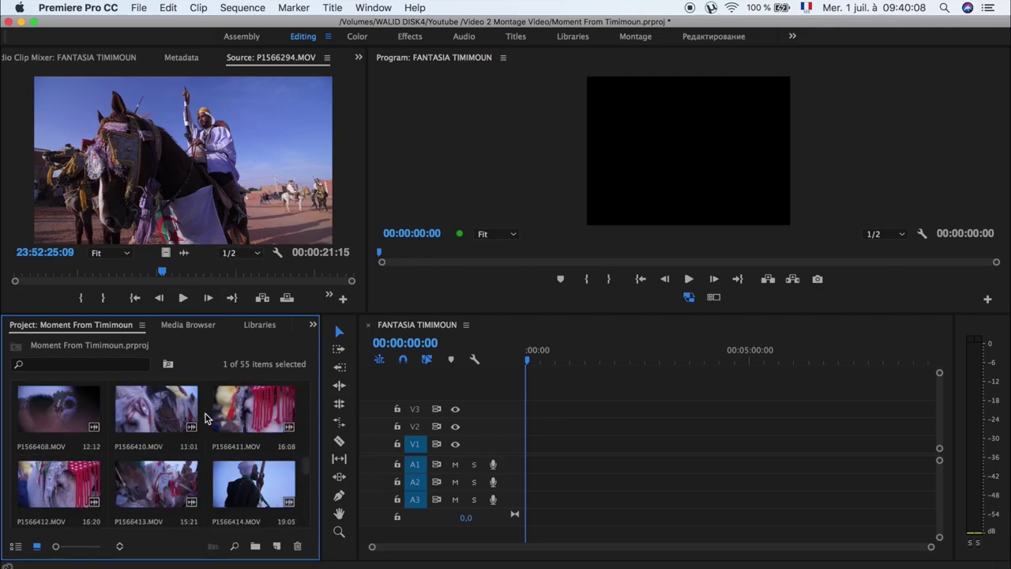
scroll(207, 415, down, 2)
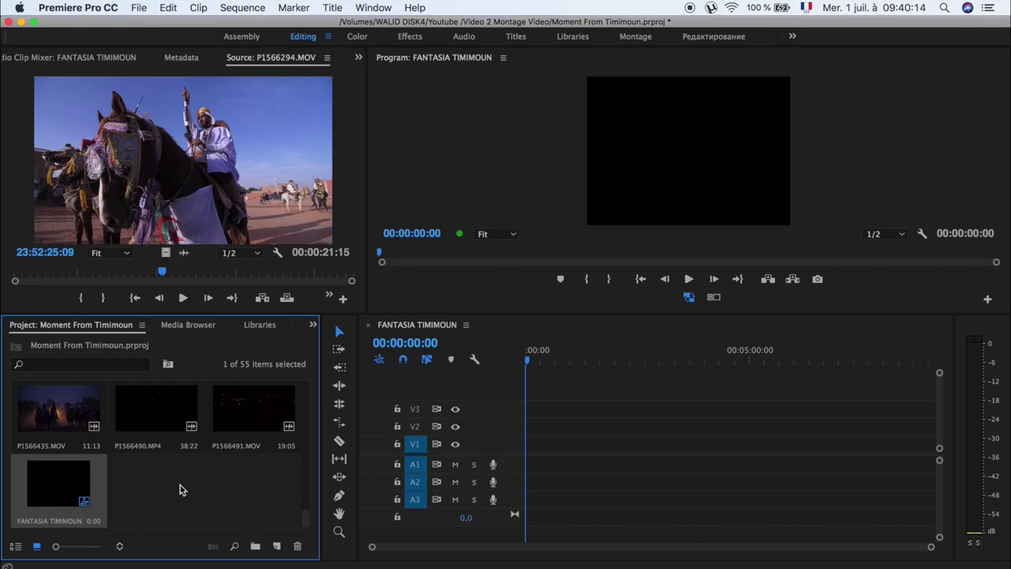
scroll(183, 484, up, 5)
scroll(183, 482, up, 3)
click(56, 408)
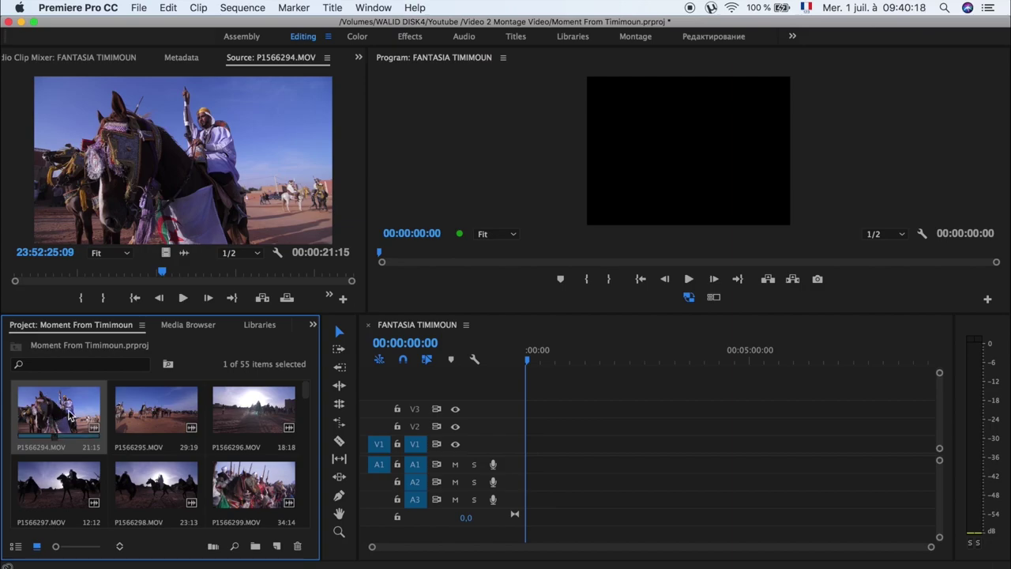
Step: Place P1566294.MOV on V1 and A1 as a test, keeping the sequence's existing settings
drag(69, 415, 499, 451)
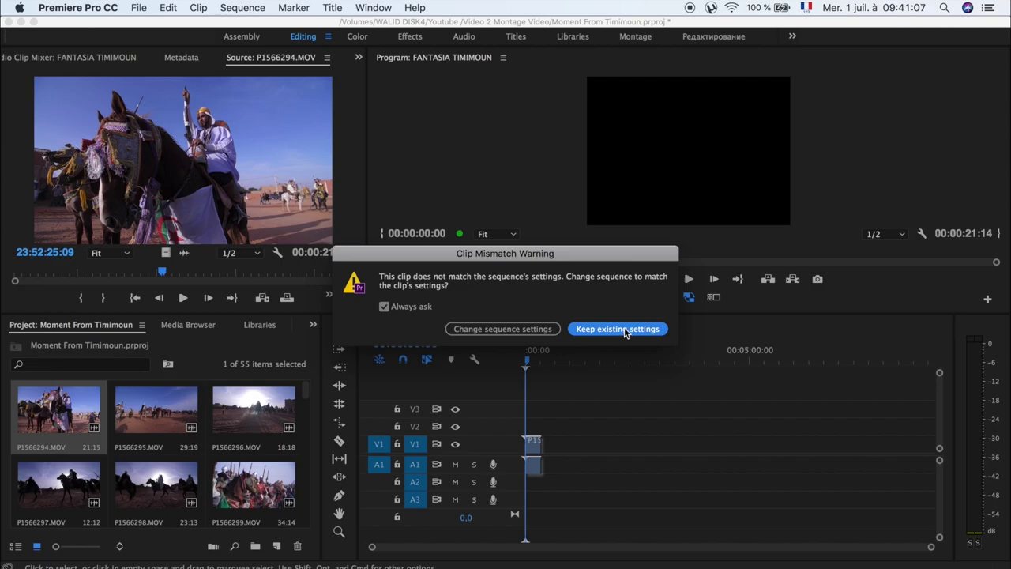
click(505, 329)
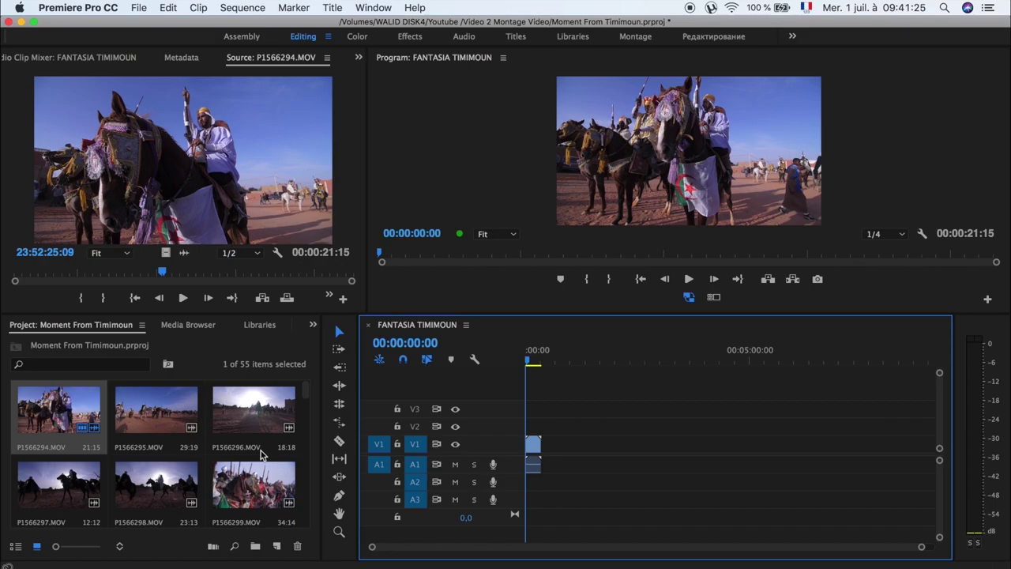
scroll(260, 451, down, 5)
scroll(169, 447, down, 5)
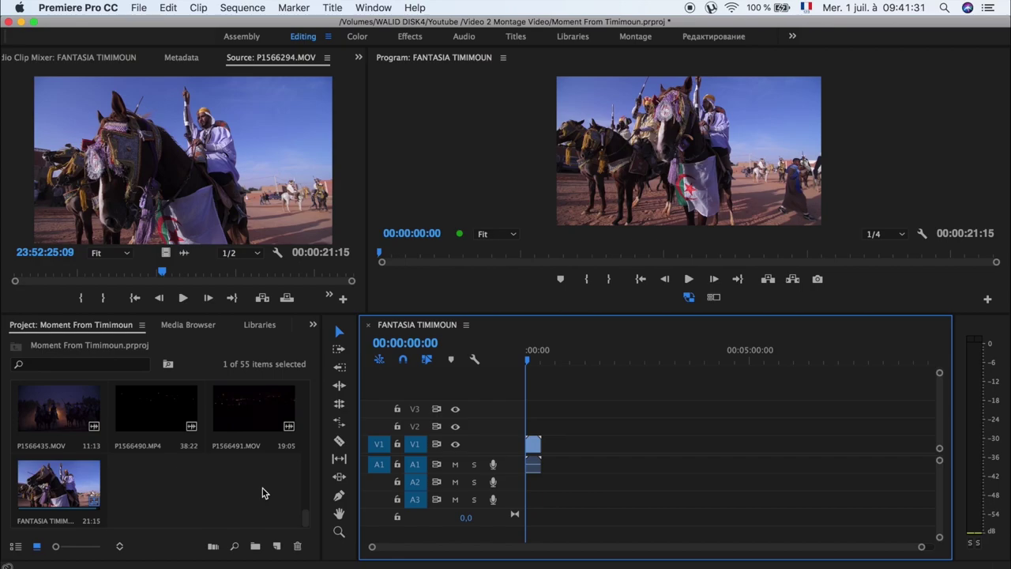
scroll(263, 492, up, 10)
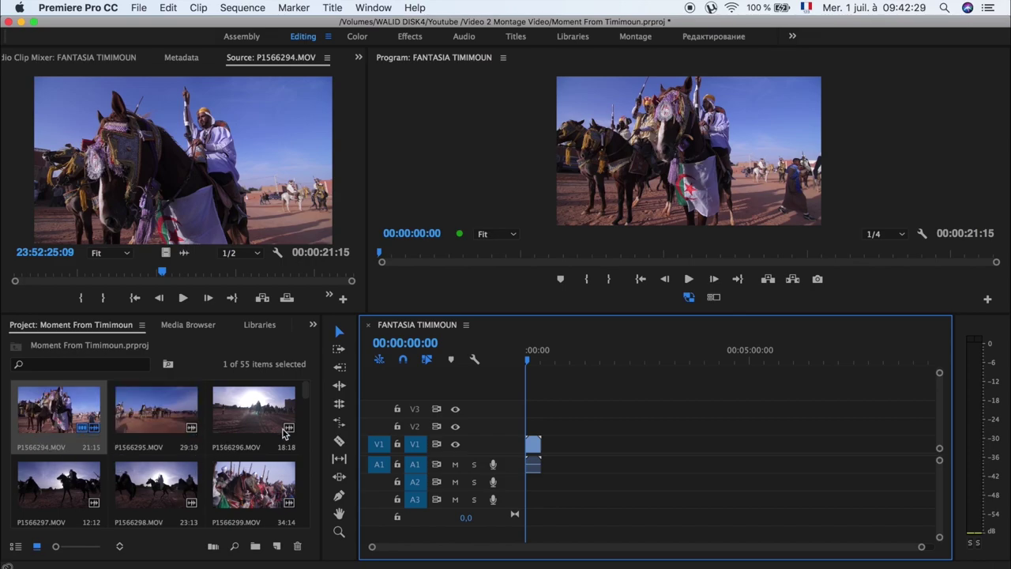
Step: Delete the P1566294.MOV clip so the FANTASIA TIMIMOUN timeline is empty
mouse_move(548, 361)
mouse_down()
mouse_move(527, 368)
mouse_move(536, 363)
mouse_up()
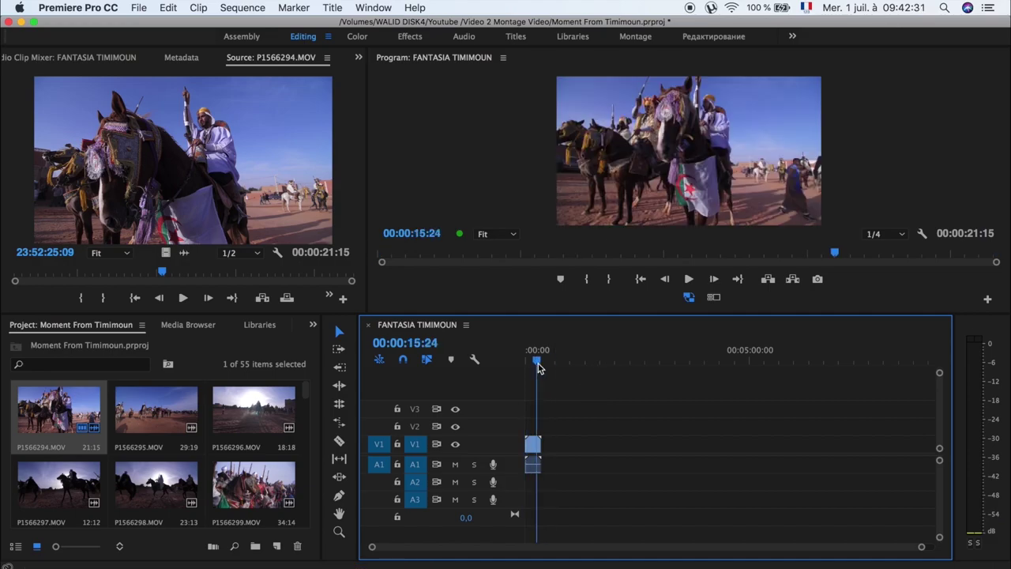
click(533, 465)
key(Delete)
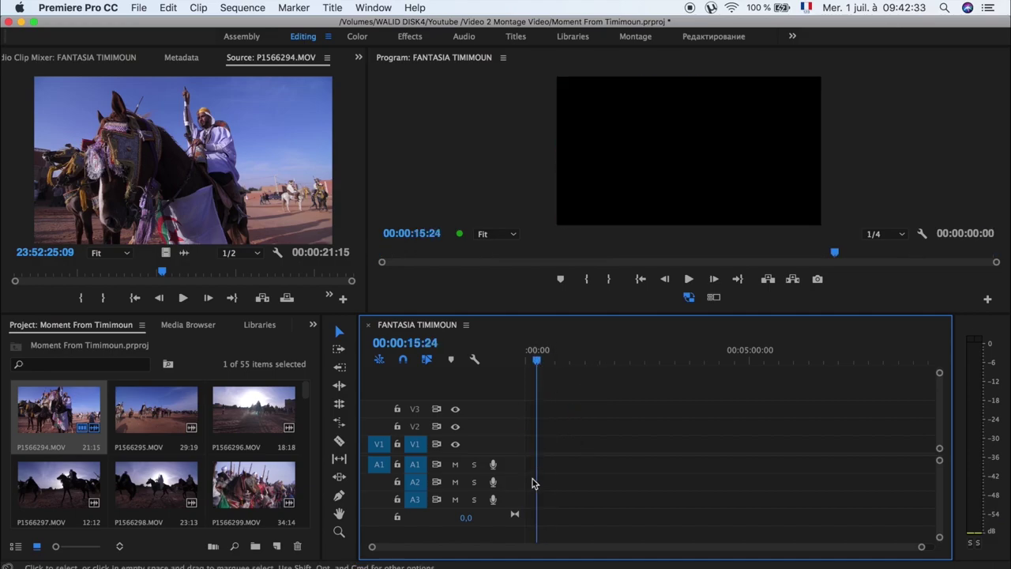
Step: Preview P1566294 and P1566295, then load P1566297.MOV (00:00:12:12) in the Source monitor
click(114, 449)
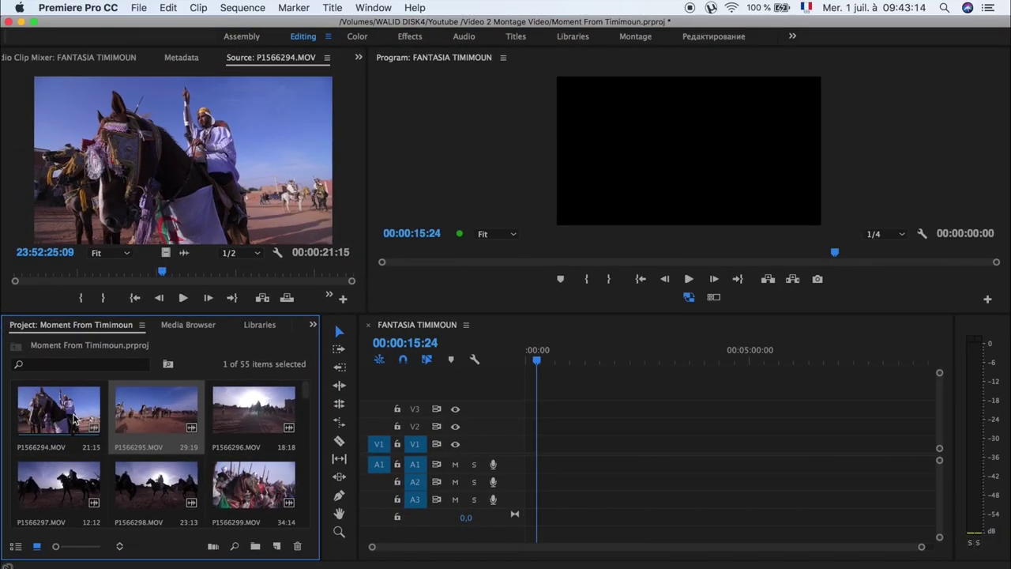
double_click(74, 419)
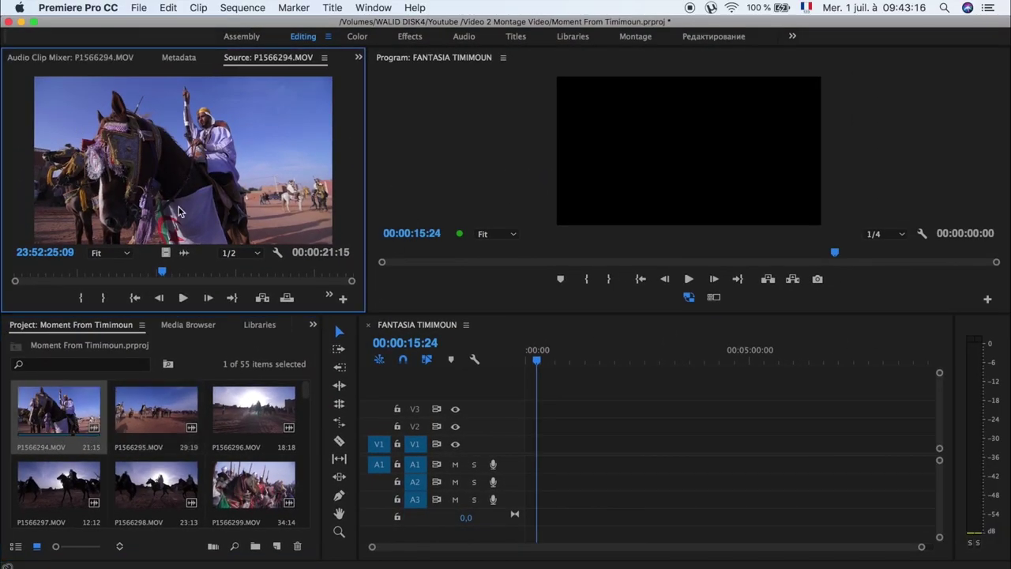
double_click(127, 418)
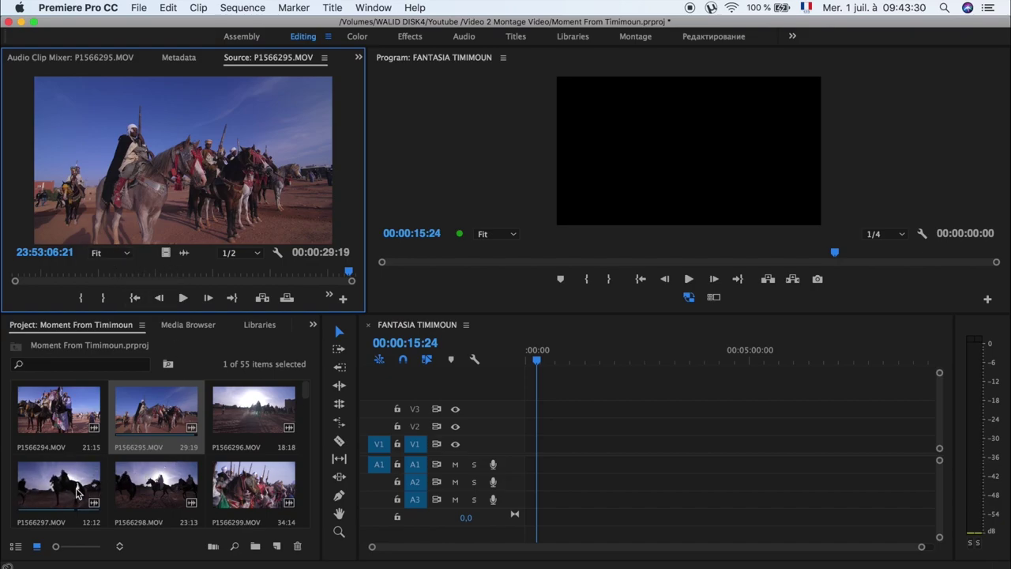
double_click(85, 490)
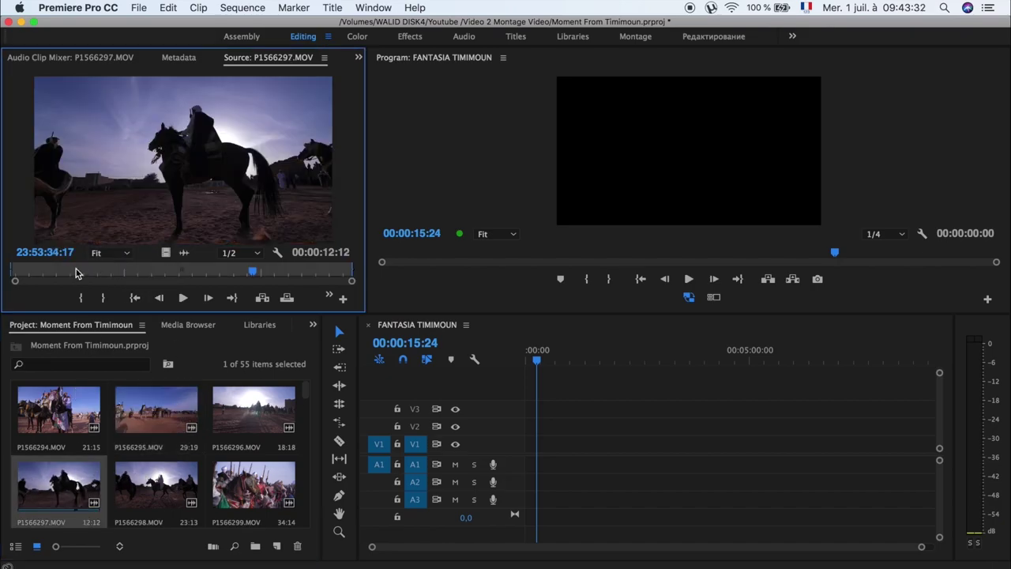
Step: Mark In and Out on P1566297.MOV around a 00:00:02:17 portion
drag(76, 269, 15, 271)
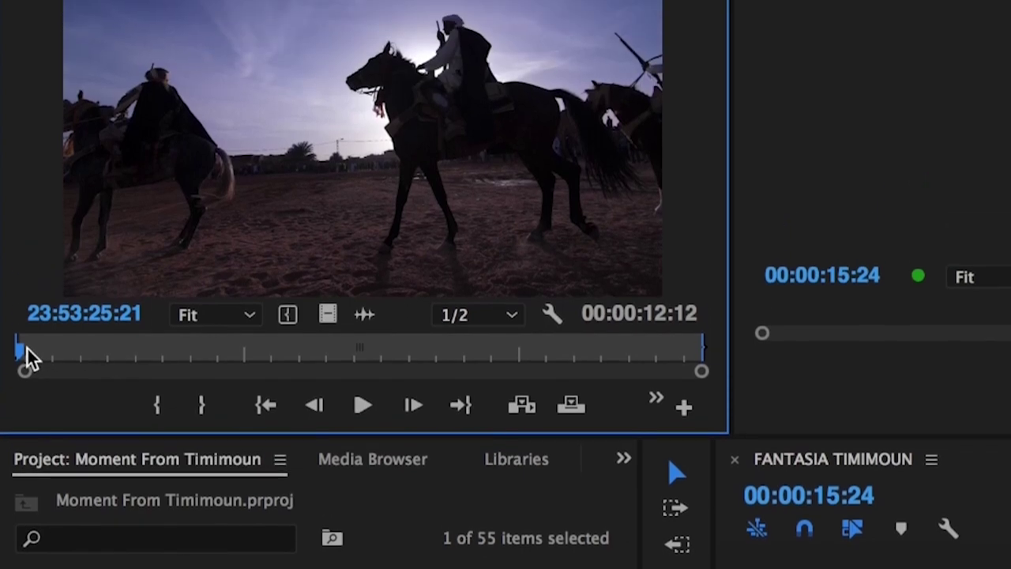
key(space)
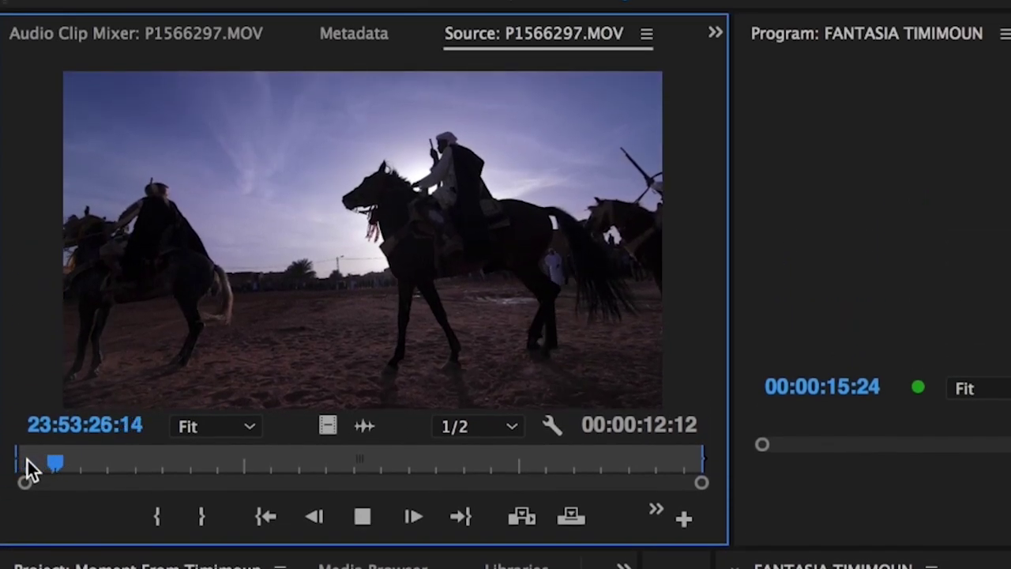
key(space)
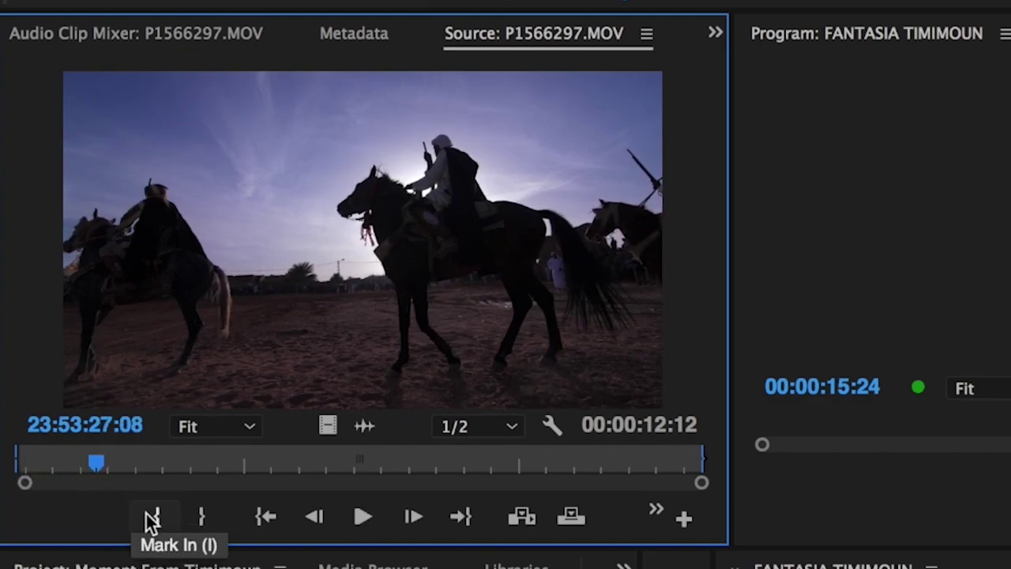
click(152, 518)
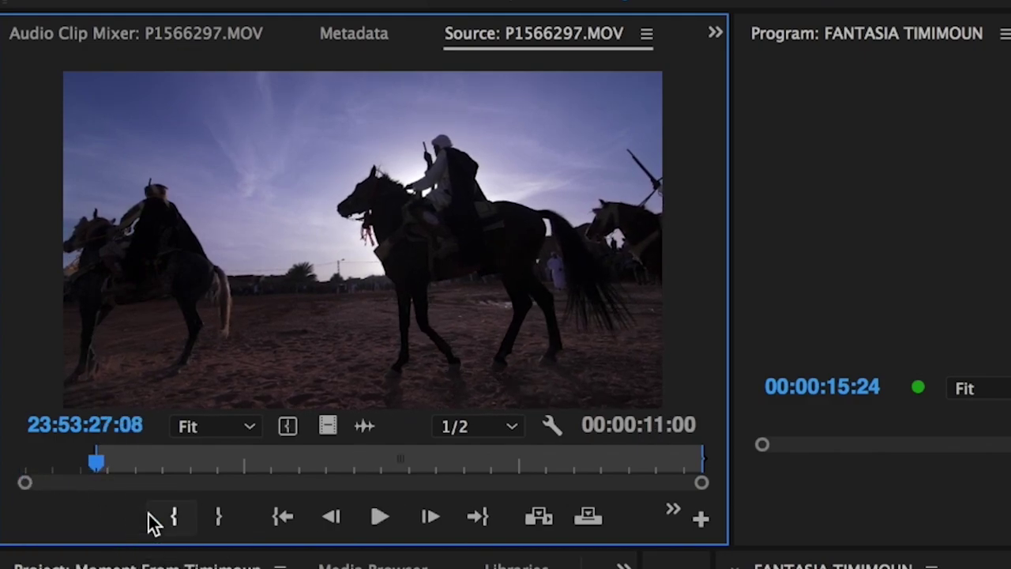
click(117, 464)
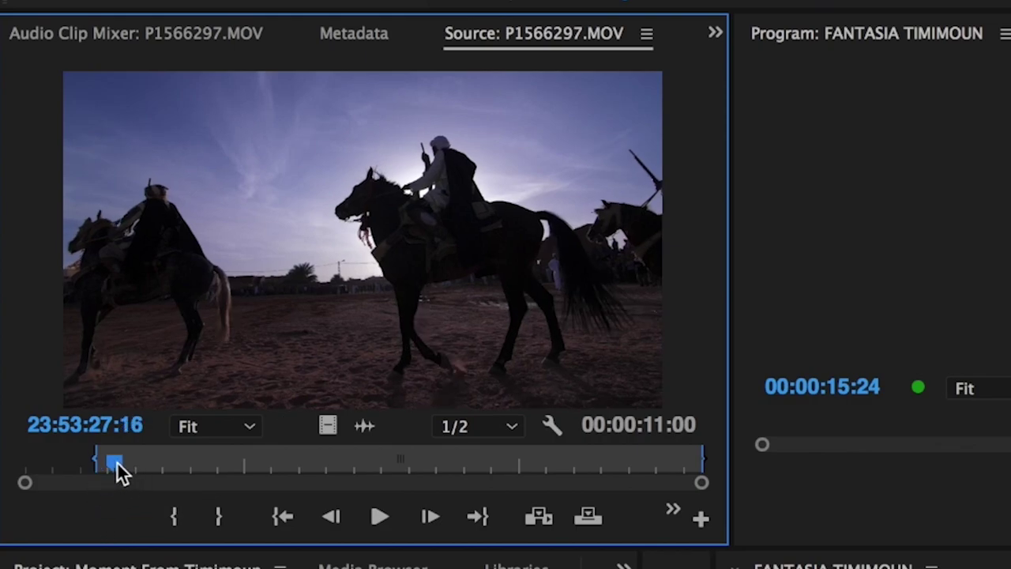
key(space)
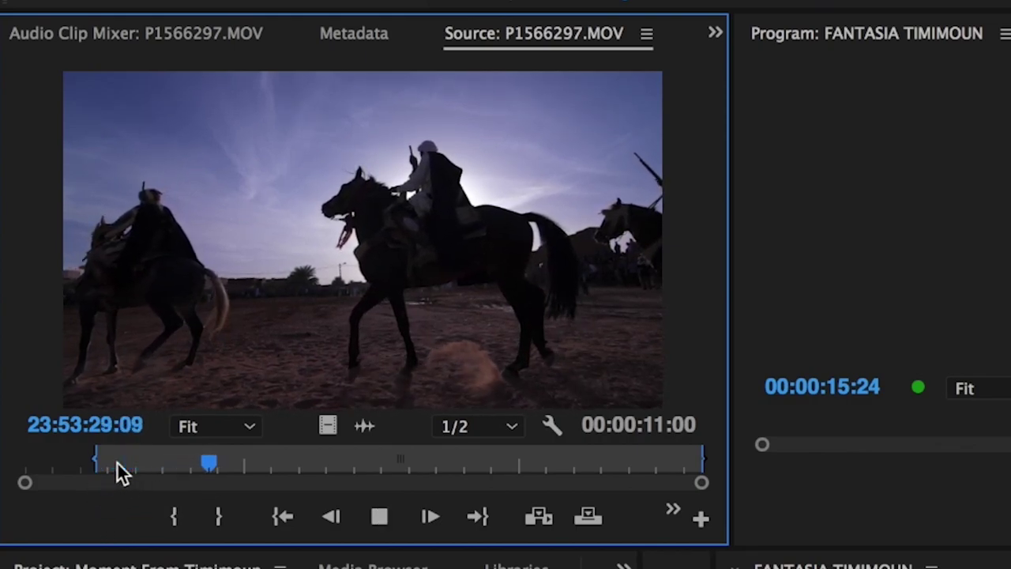
key(space)
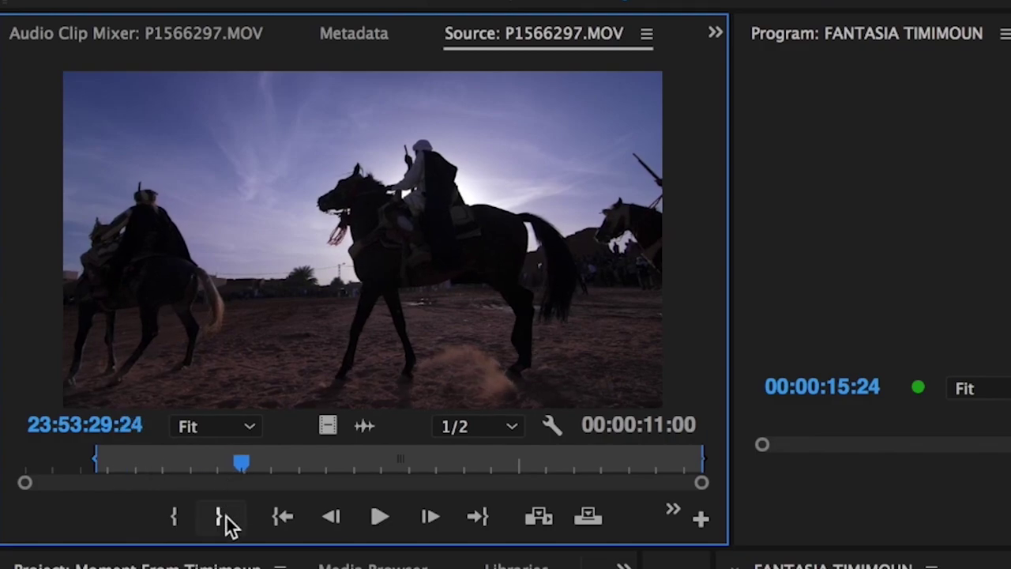
click(225, 516)
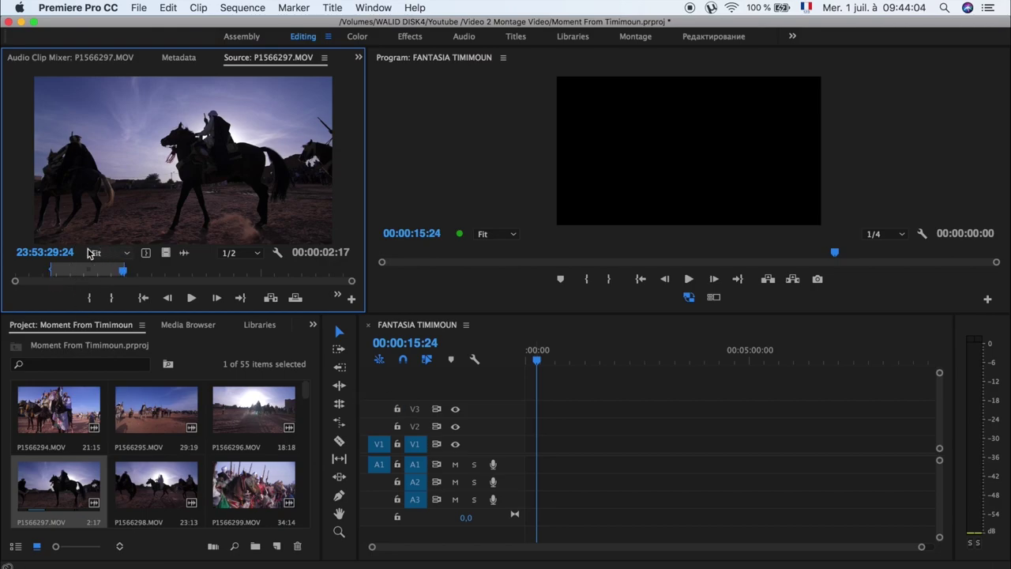
drag(87, 270, 55, 277)
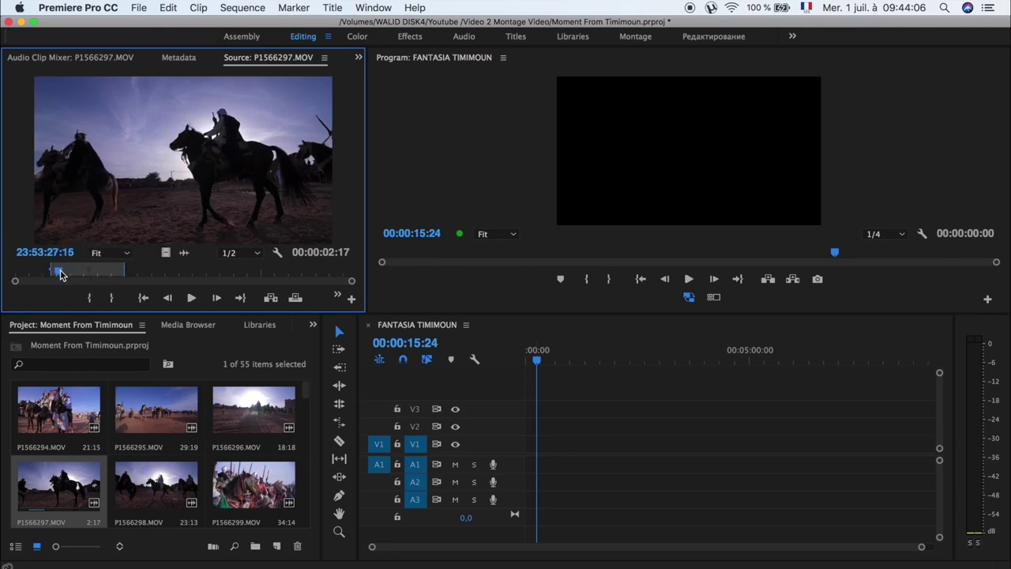
key(space)
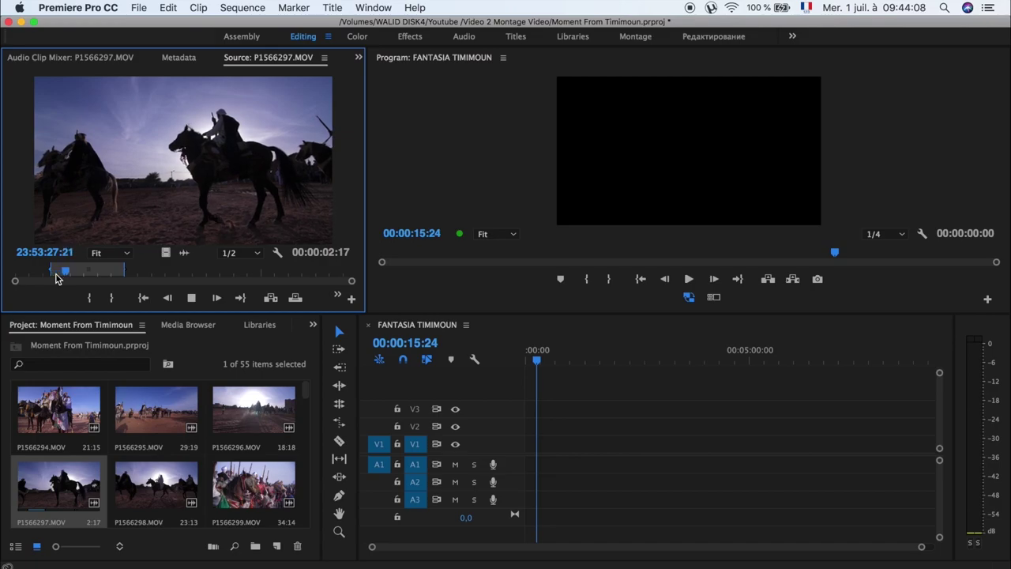
key(space)
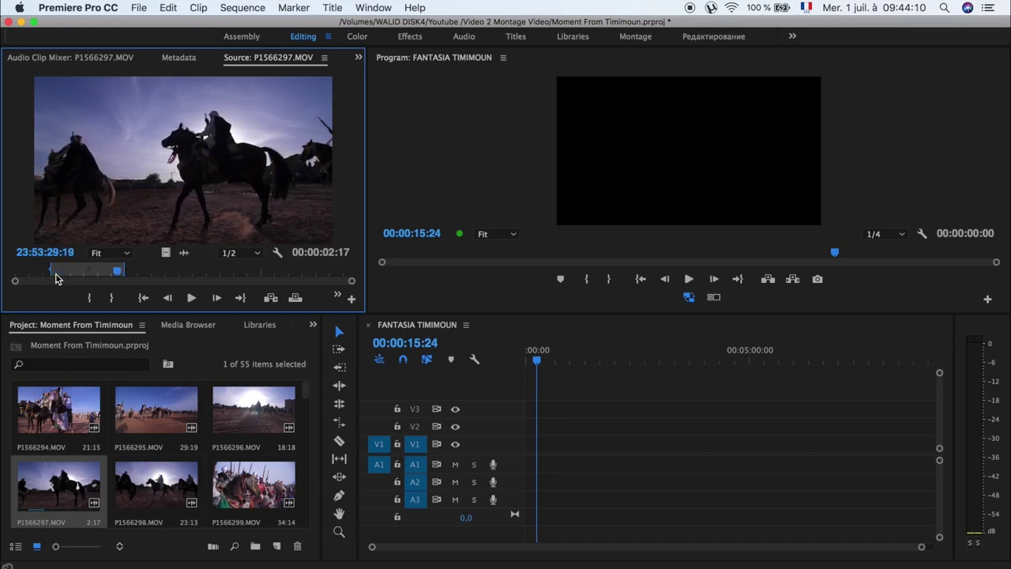
drag(56, 272, 53, 274)
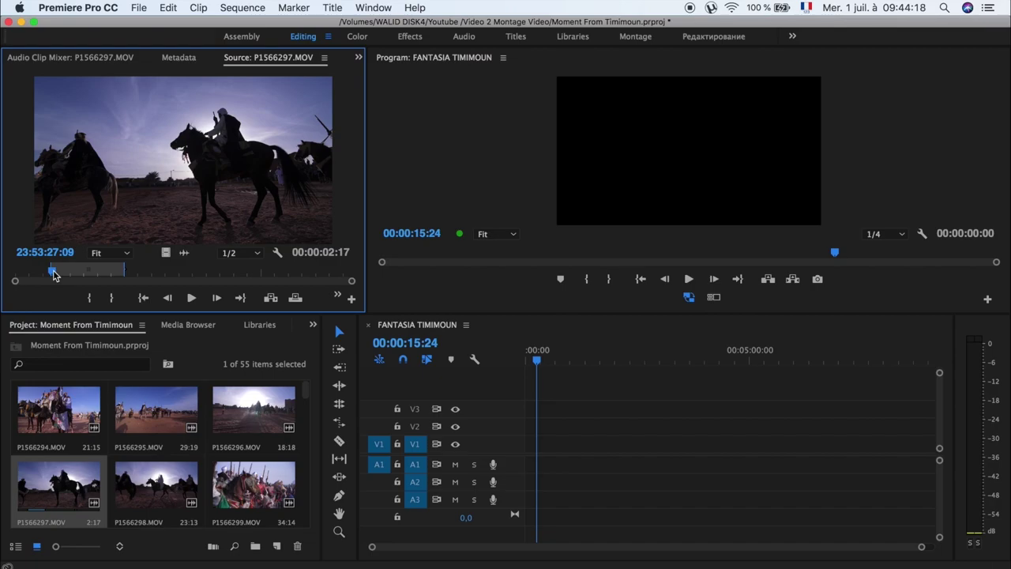
key(space)
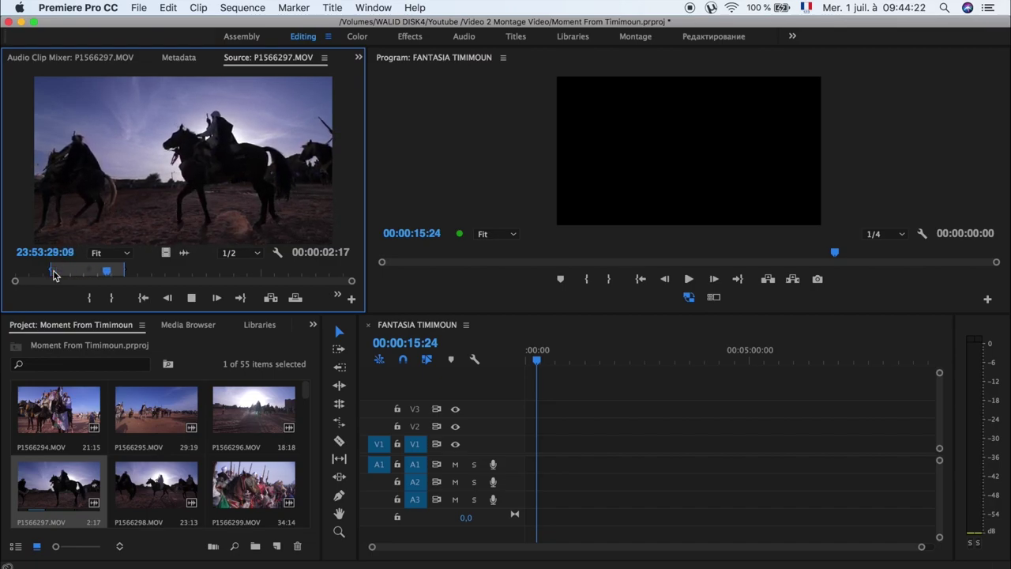
key(space)
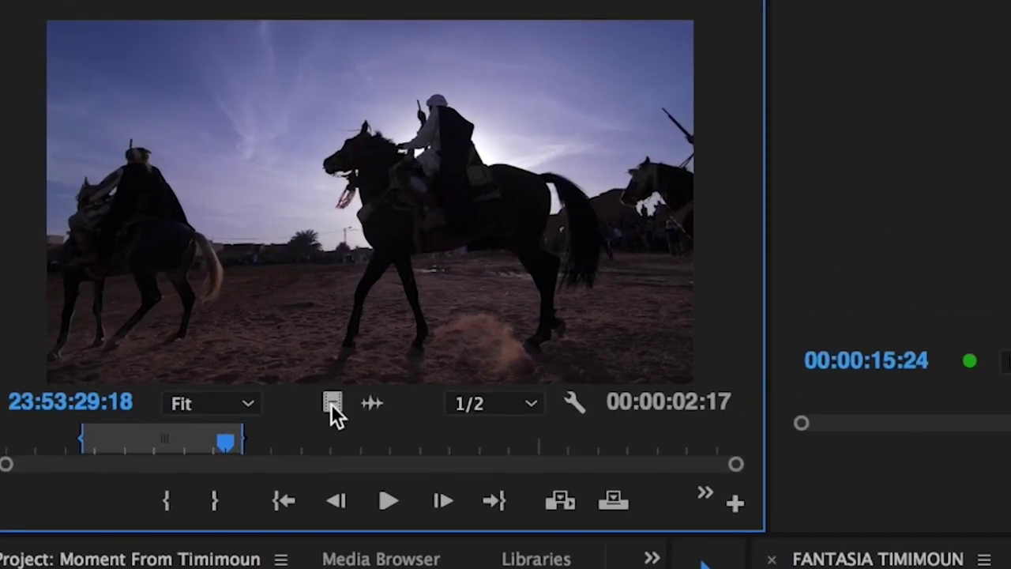
Step: Insert the marked 00:00:02:17 P1566297.MOV portion at the sequence start, video on V1, audio on A1
mouse_move(330, 398)
mouse_down()
mouse_move(537, 425)
mouse_move(534, 439)
mouse_up()
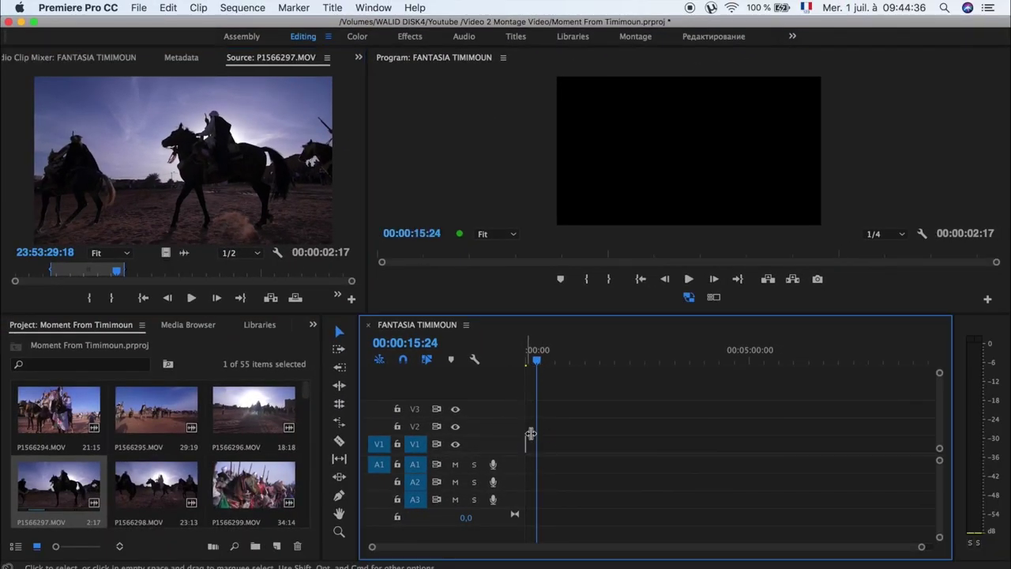
key(backslash)
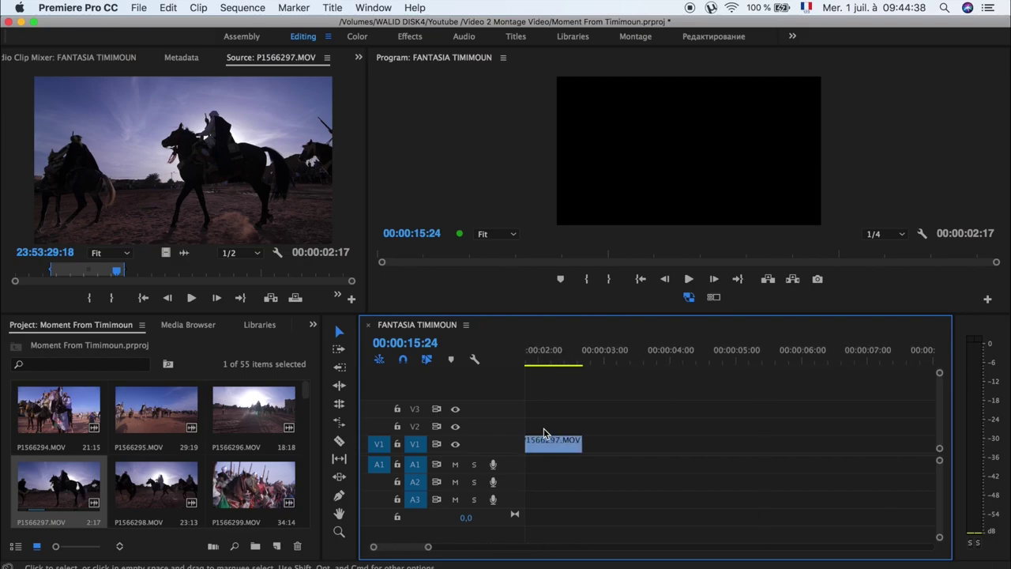
mouse_move(589, 357)
mouse_down()
mouse_move(771, 356)
mouse_move(586, 357)
mouse_up()
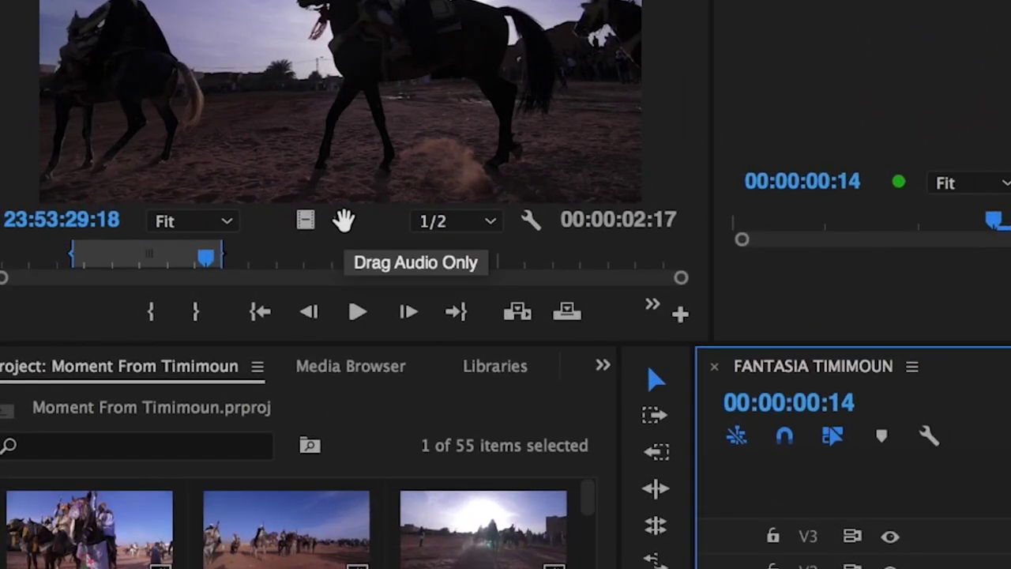
drag(343, 221, 521, 462)
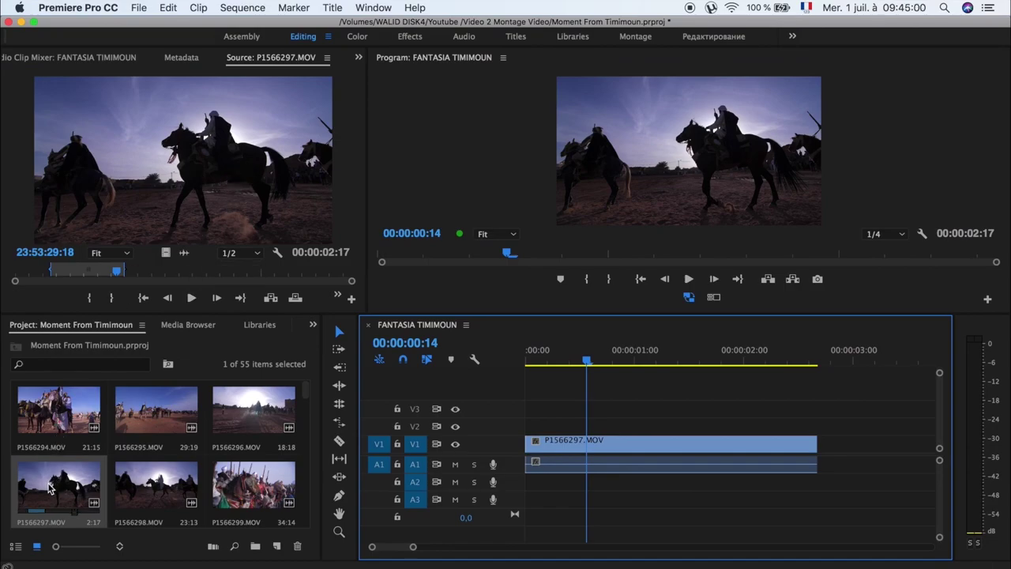
Step: Add a second copy of P1566297.MOV after the first clip on the timeline
drag(49, 488, 839, 443)
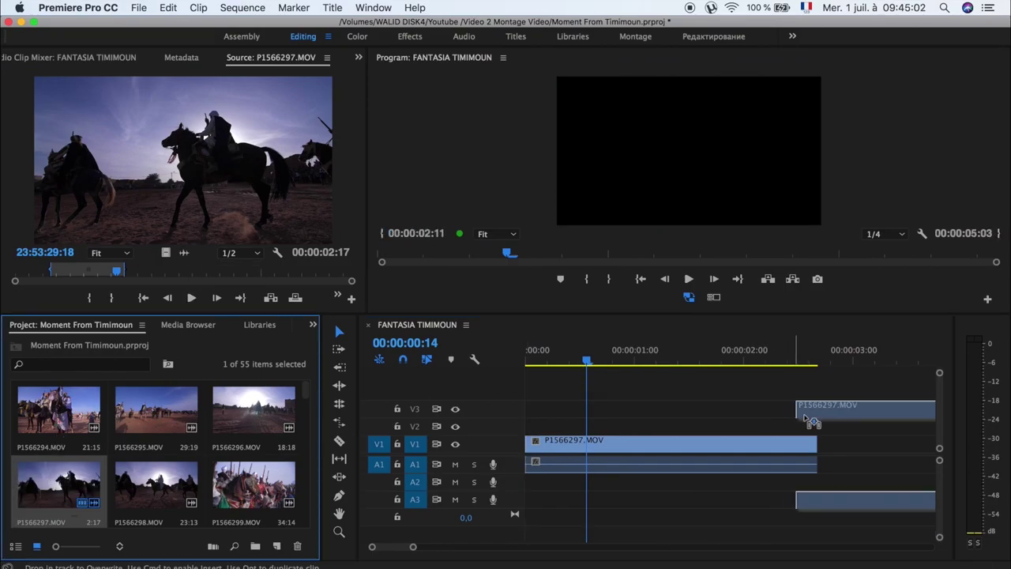
scroll(839, 447, right, 5)
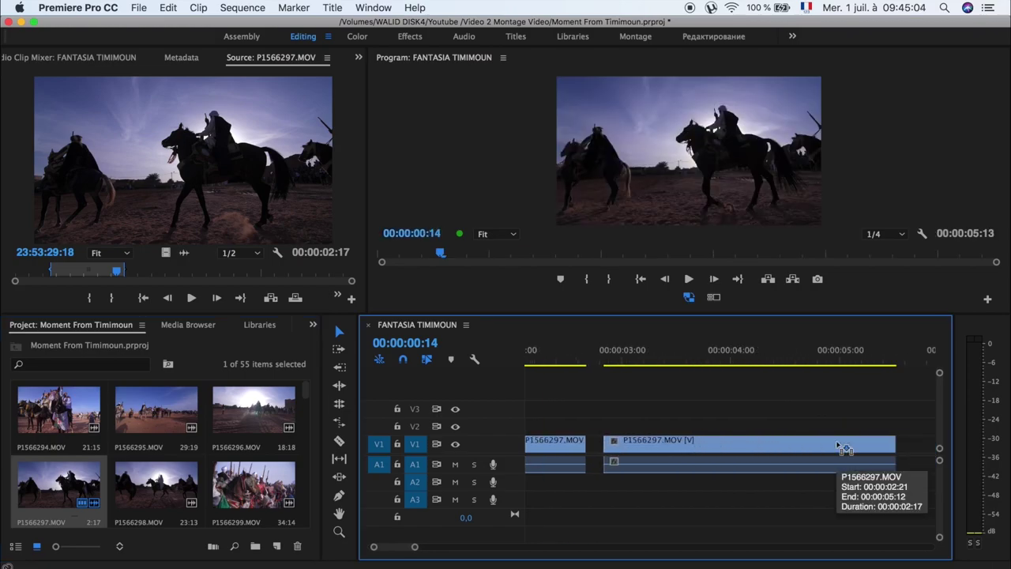
click(684, 453)
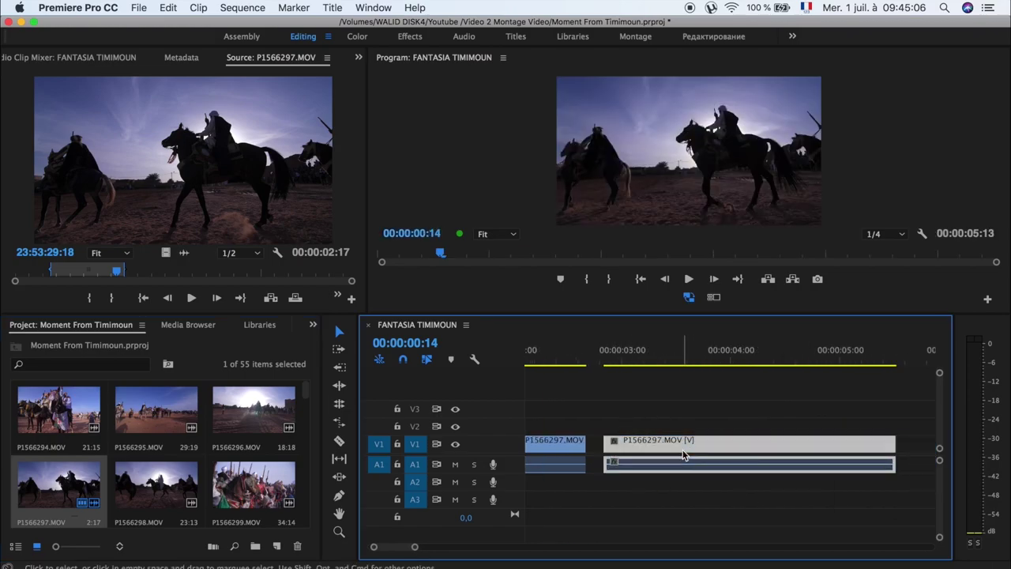
scroll(671, 453, left, 5)
click(618, 443)
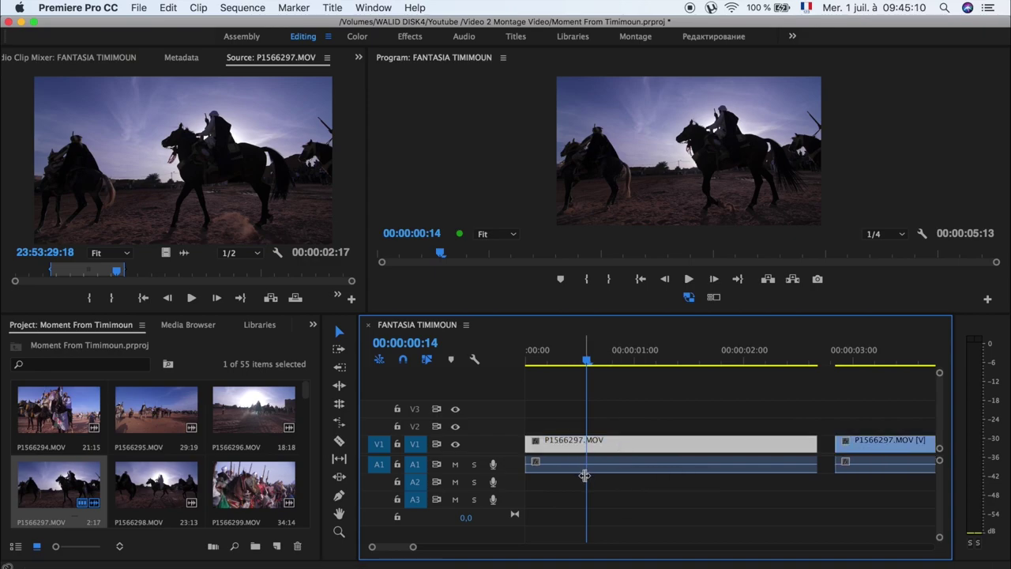
click(589, 468)
click(790, 439)
Step: Marquee-select both P1566297.MOV copies on V1 and A1 and delete them
key(minus)
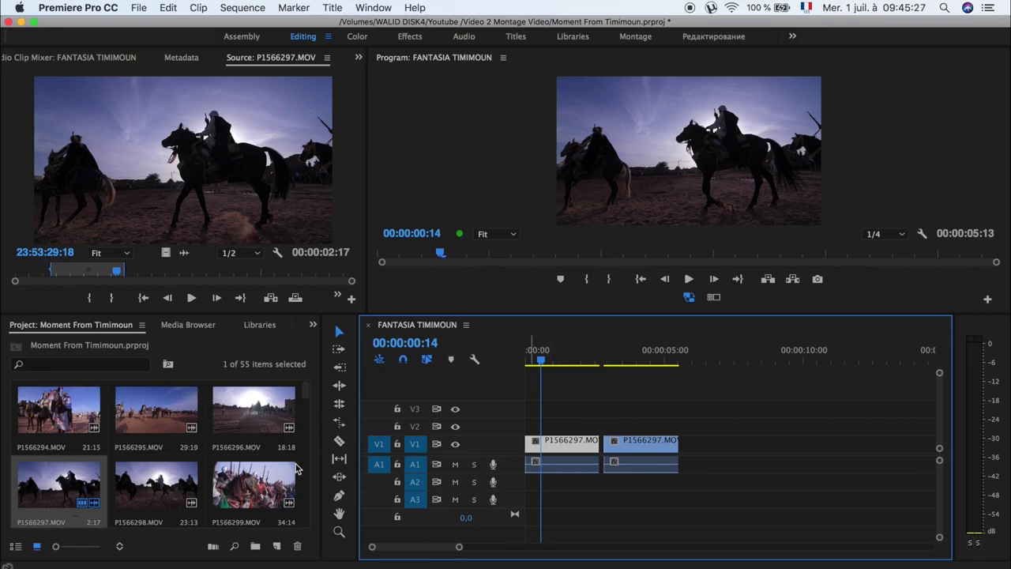
scroll(231, 458, down, 1)
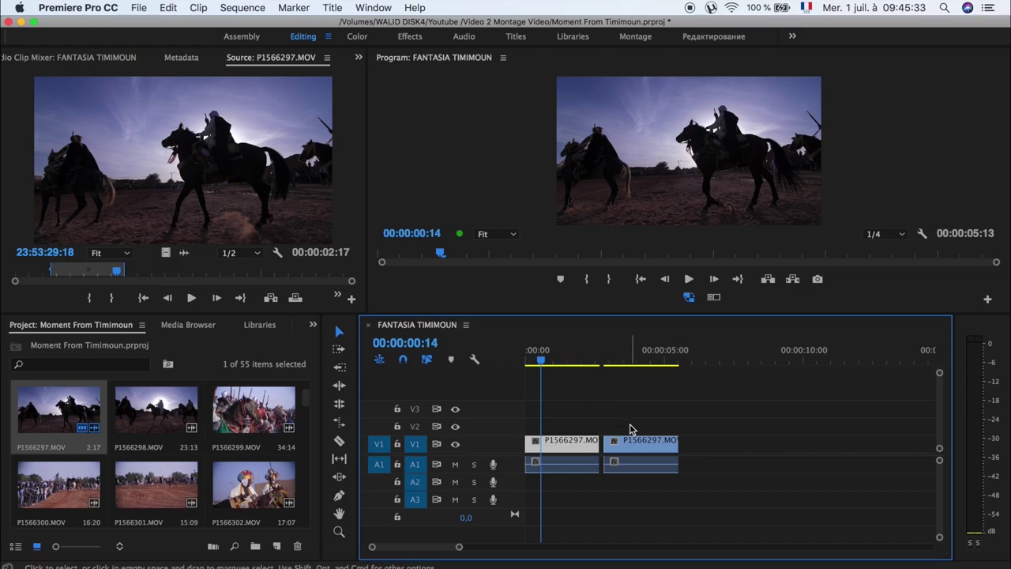
drag(630, 423, 548, 482)
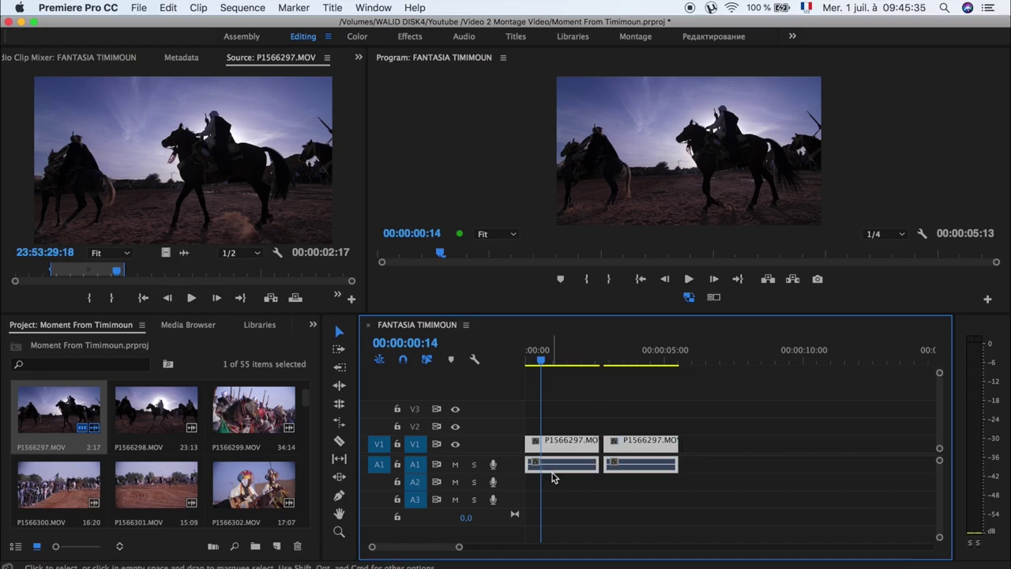
key(Delete)
scroll(201, 426, up, 2)
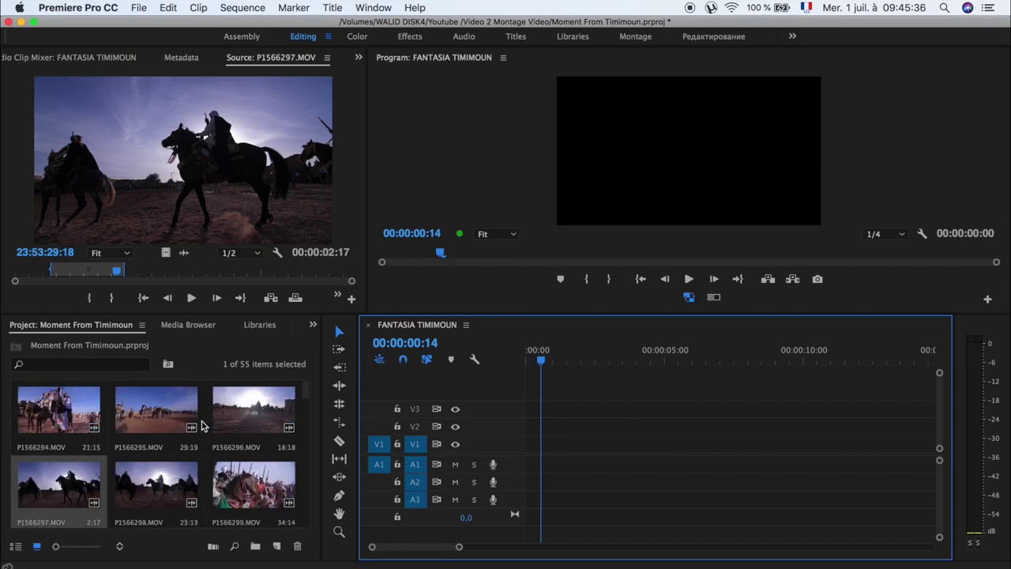
Step: Place only the video of the marked P1566297.MOV portion at the start of V1
double_click(63, 495)
click(53, 271)
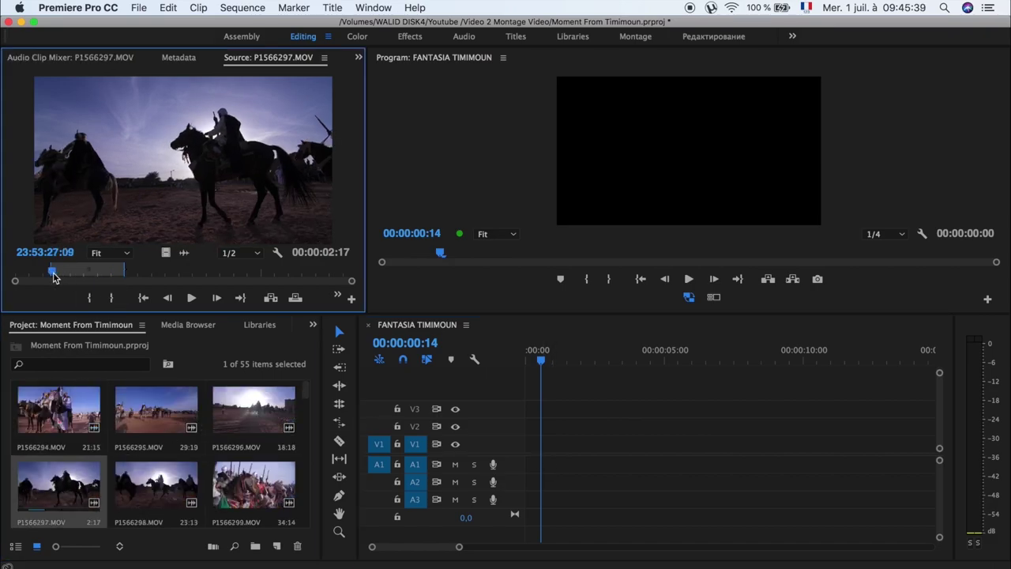
key(space)
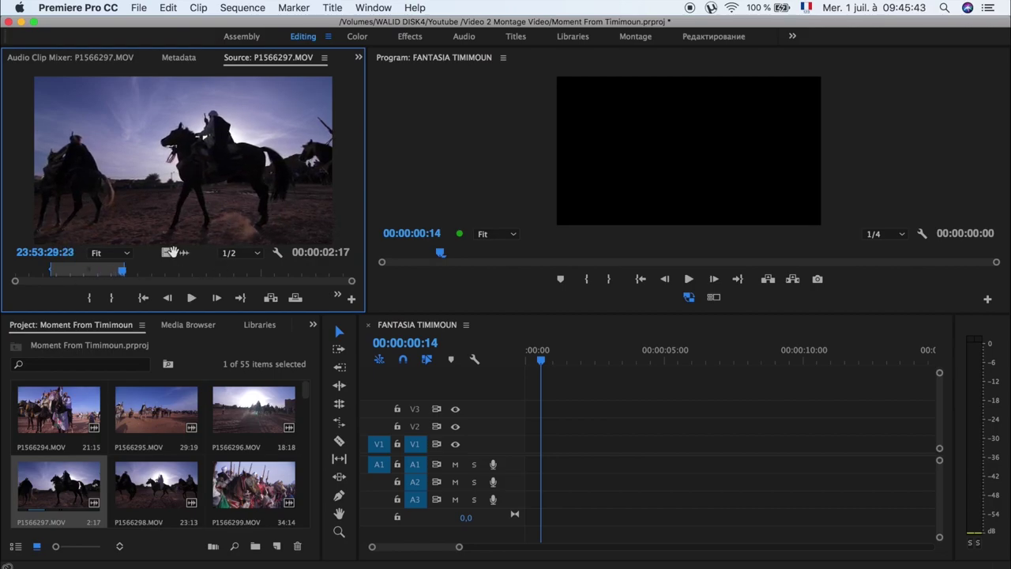
mouse_move(166, 251)
mouse_down()
mouse_move(582, 428)
mouse_move(533, 445)
mouse_up()
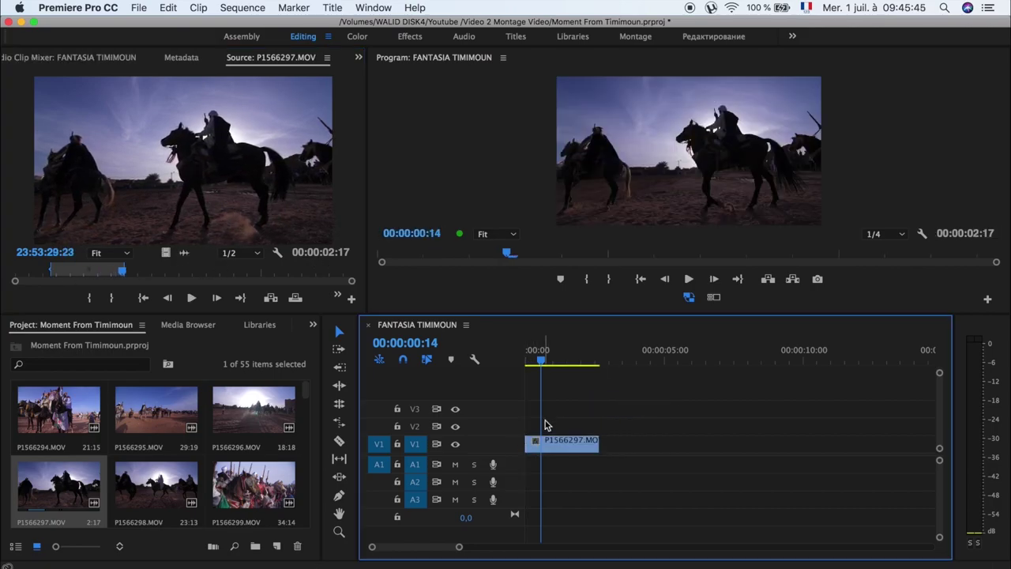
key(equal)
key(equal)
Step: Preview the sequence from the start, then load P1566296.MOV into the Source monitor
key(Home)
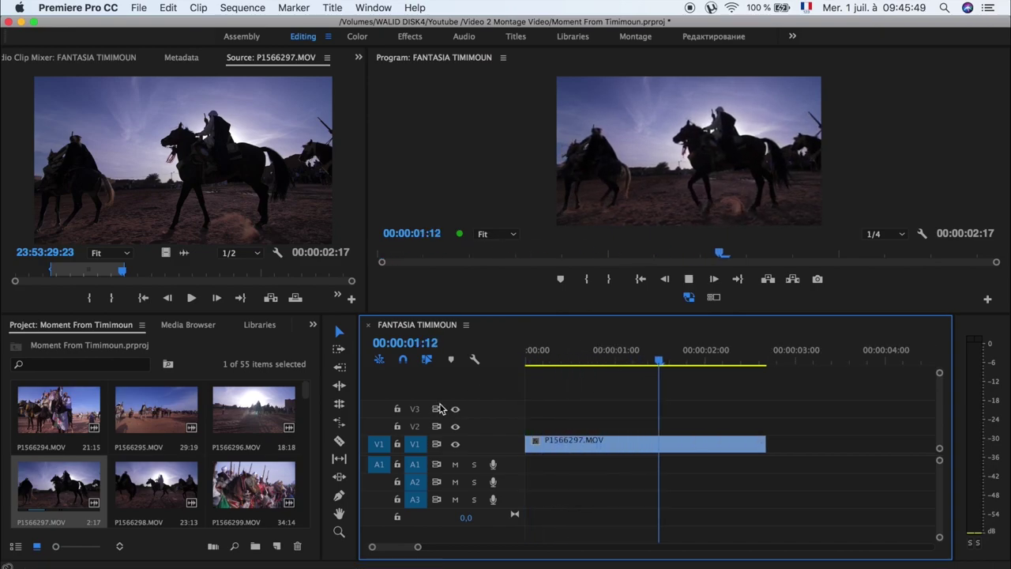
key(space)
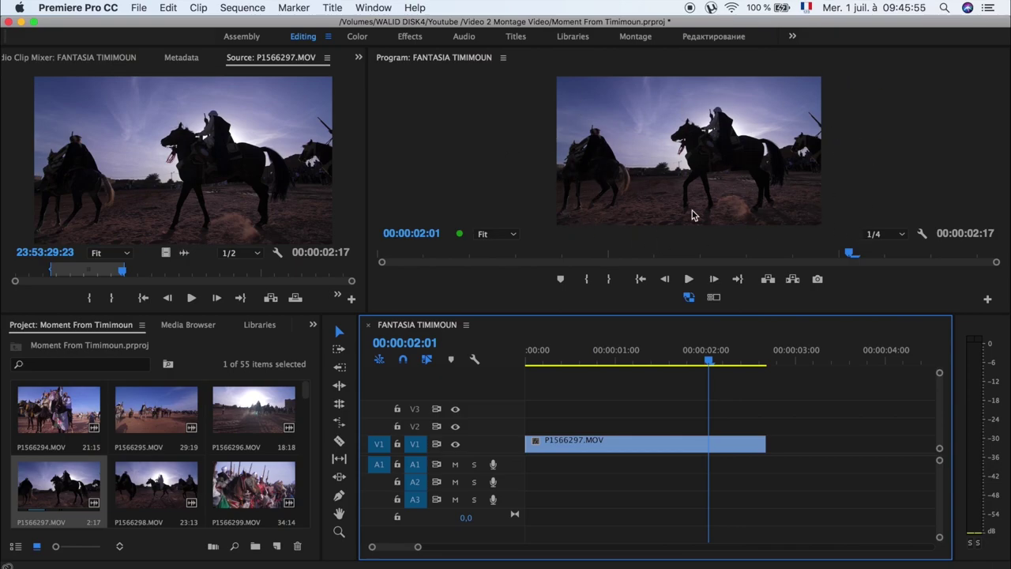
key(Home)
double_click(252, 409)
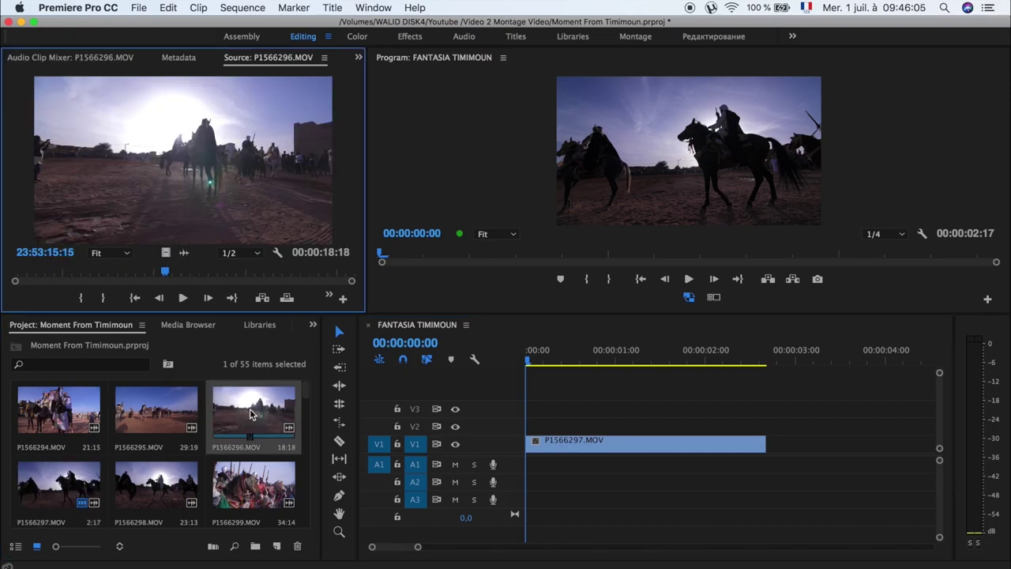
Step: Mark about 3 s of P1566296.MOV and add its video after P1566297.MOV on V1
mouse_move(55, 274)
mouse_down()
mouse_move(41, 276)
mouse_move(174, 274)
mouse_move(40, 273)
mouse_up()
click(84, 299)
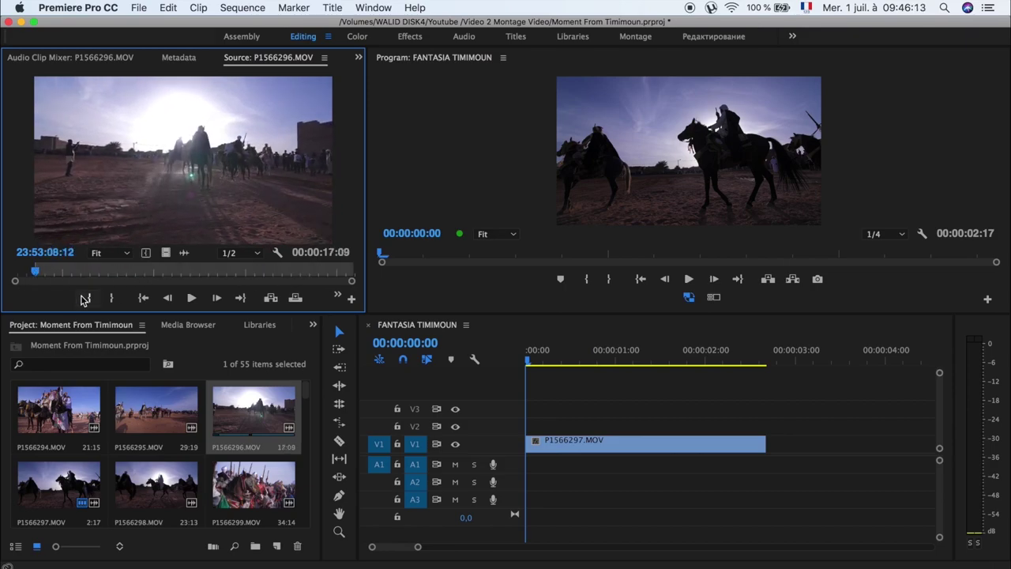
key(space)
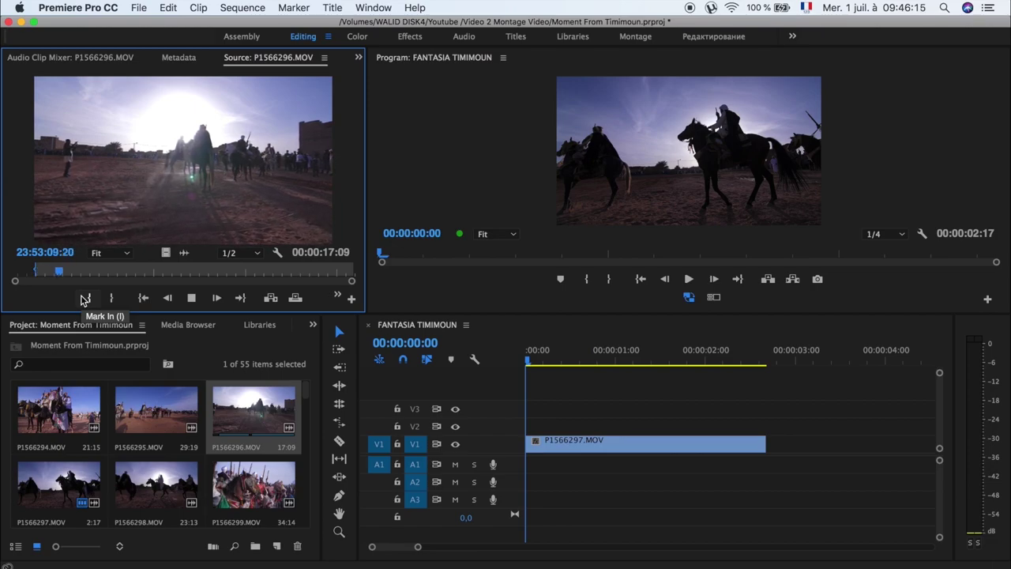
key(space)
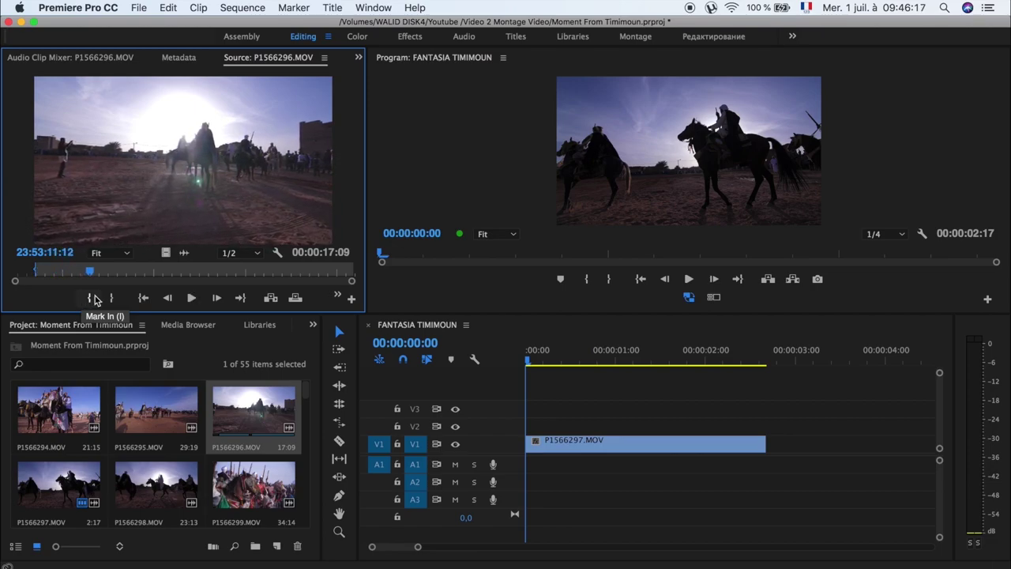
click(112, 297)
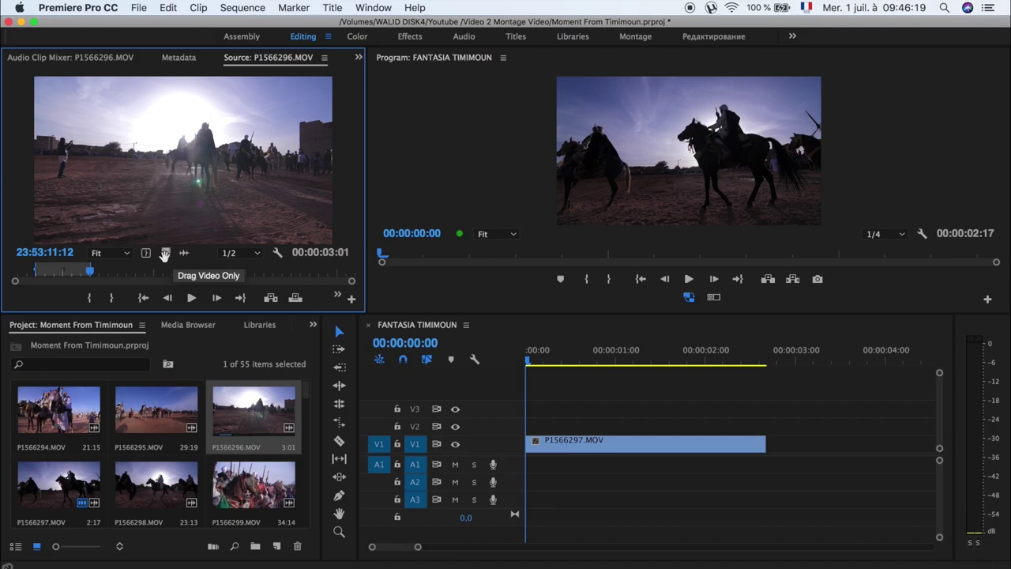
drag(165, 254, 780, 456)
key(backslash)
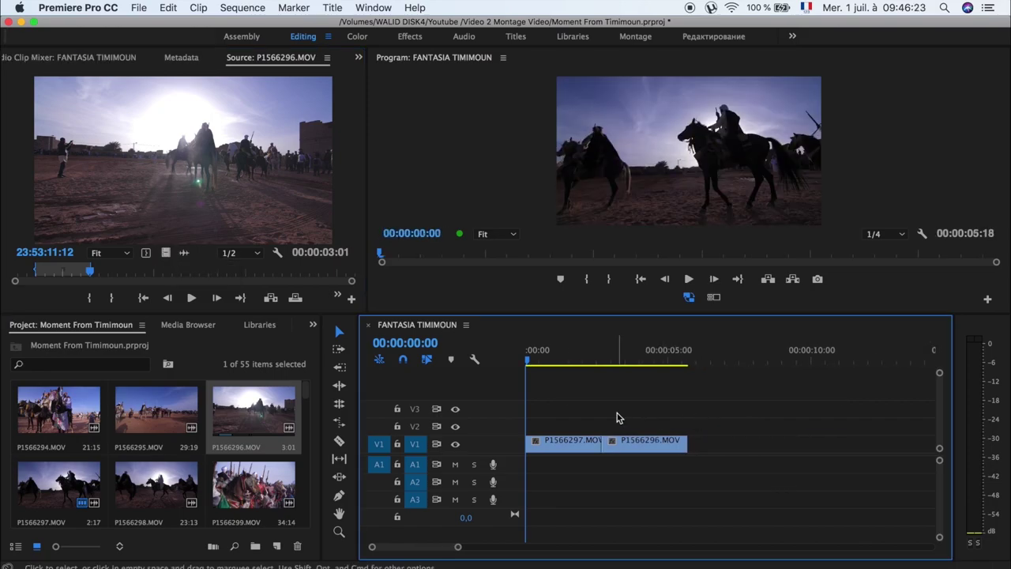
Step: Mark about 4 s of P1566295.MOV and add its video after P1566296.MOV, totalling 00:00:09:19
double_click(143, 410)
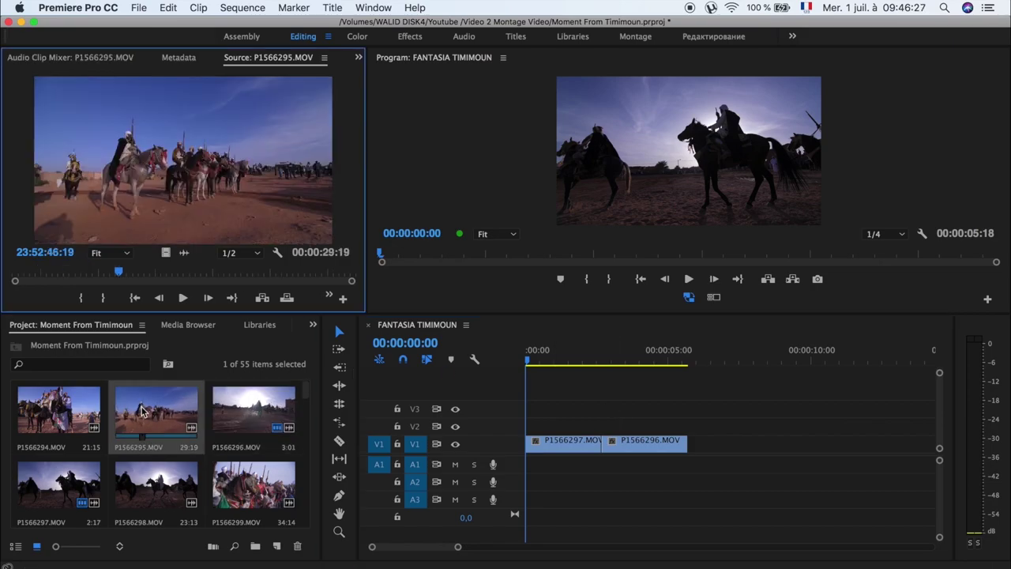
click(53, 270)
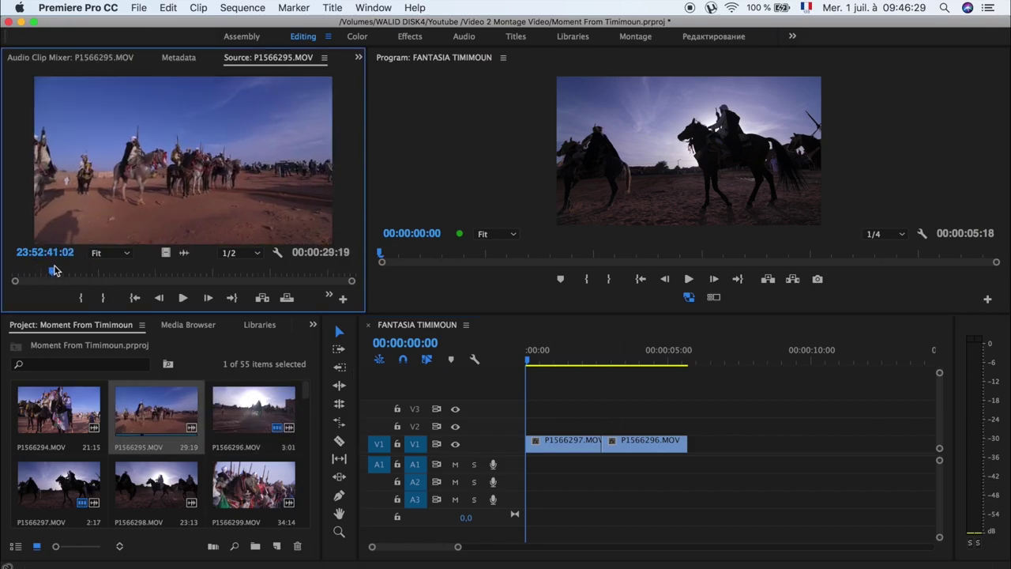
click(79, 297)
key(space)
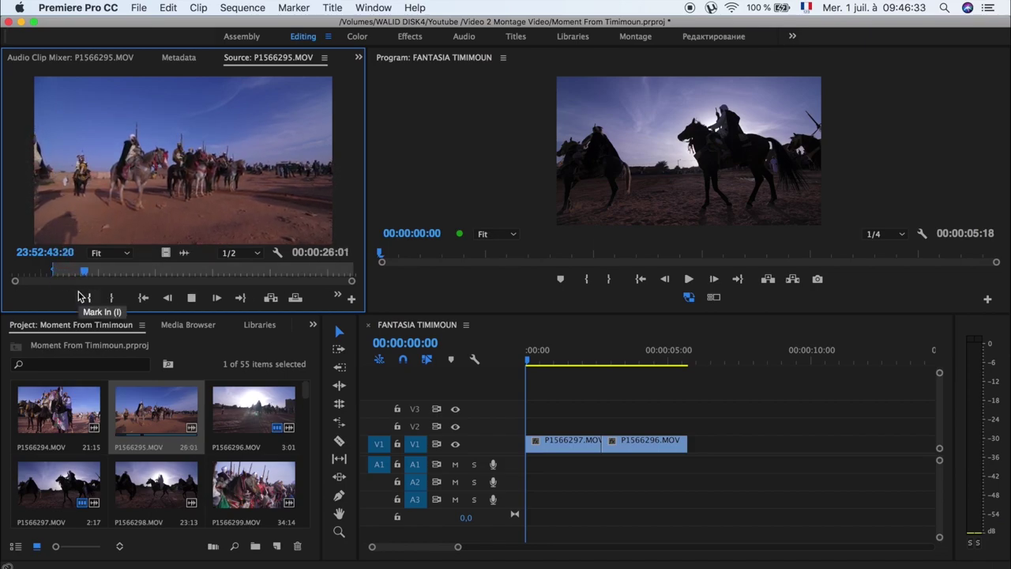
key(space)
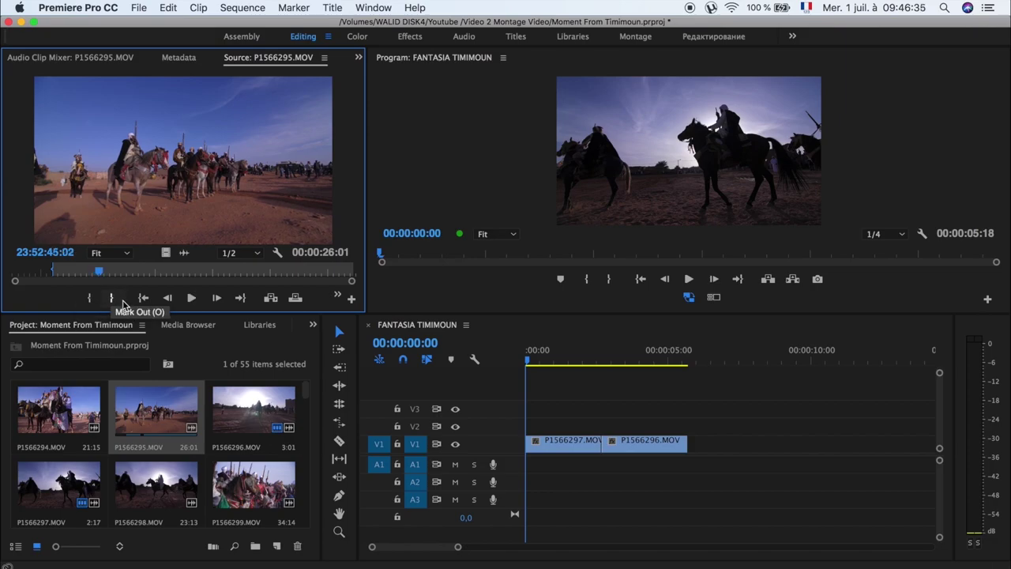
click(122, 301)
mouse_move(168, 252)
mouse_down()
mouse_move(691, 412)
mouse_move(698, 444)
mouse_up()
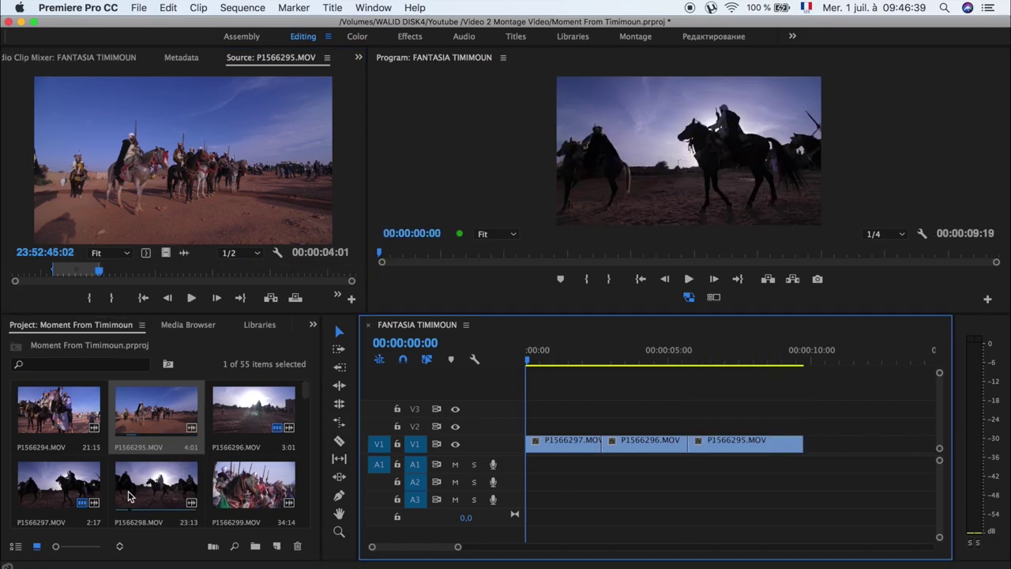
Step: Load P1566299.MOV and play through it to find the section to use
double_click(229, 487)
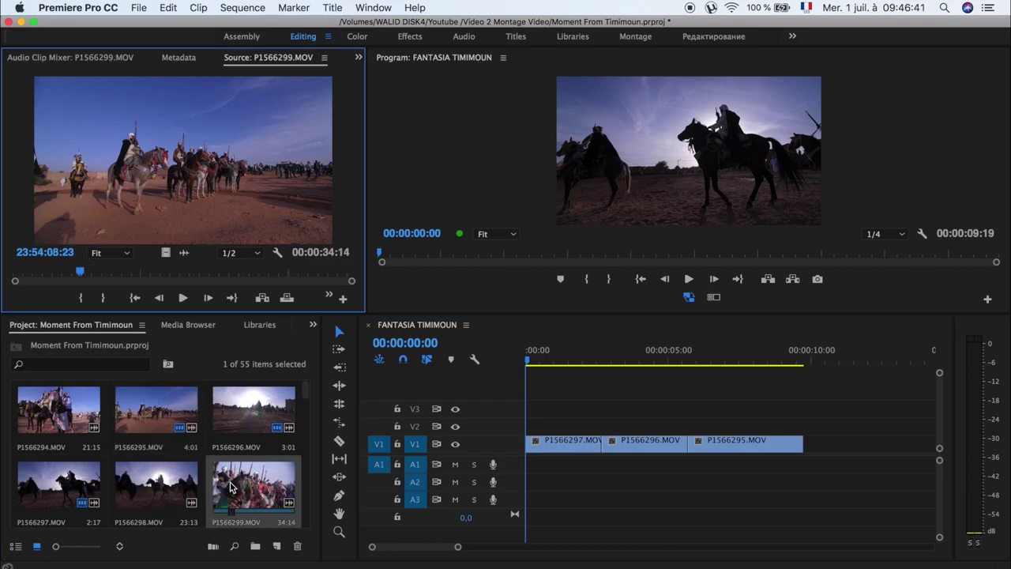
key(space)
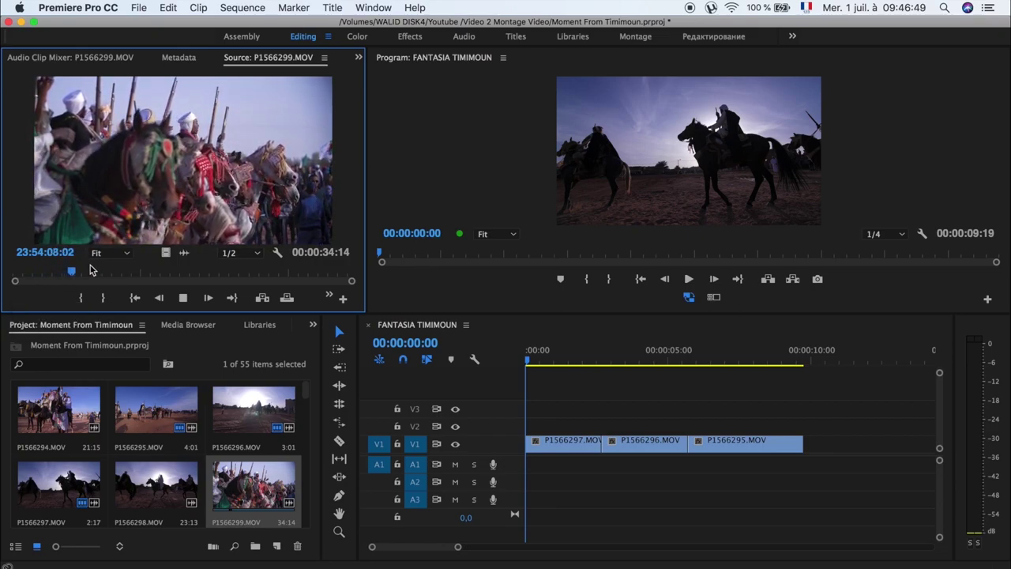
click(105, 272)
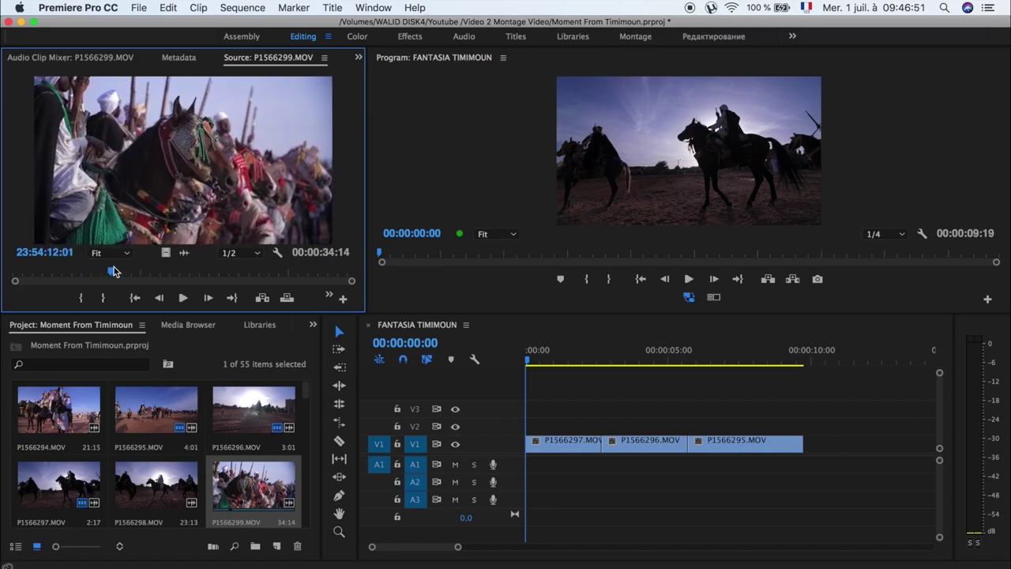
click(82, 272)
key(space)
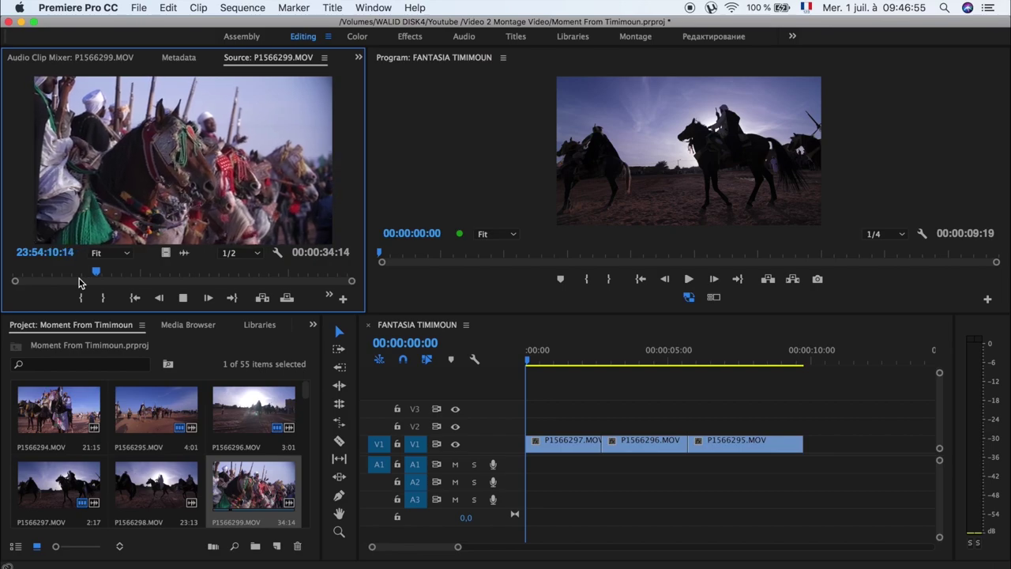
key(space)
click(80, 274)
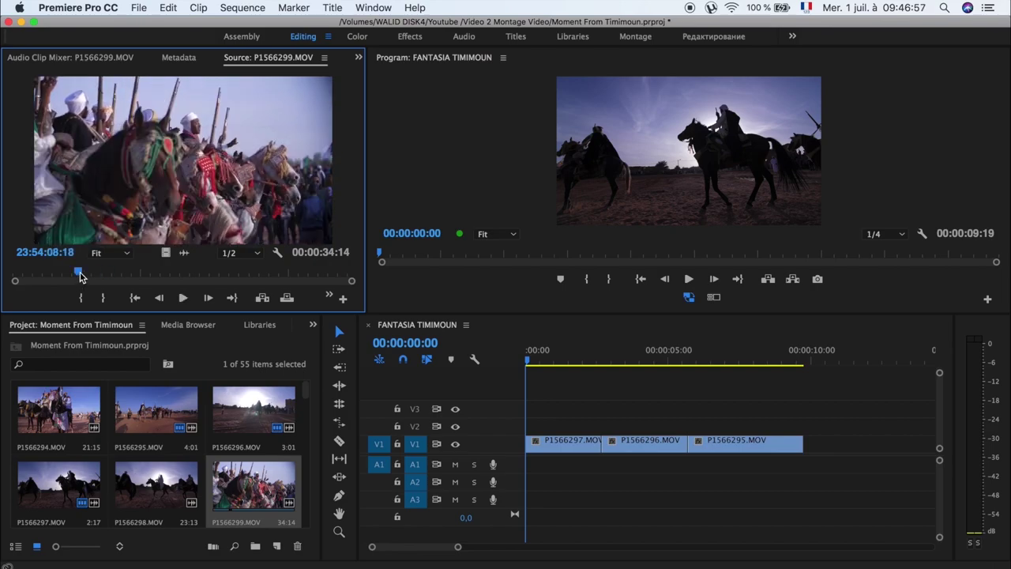
Step: Mark a 00:00:03:09 section and add its video after P1566295.MOV, reaching 00:00:13:03
click(82, 301)
key(space)
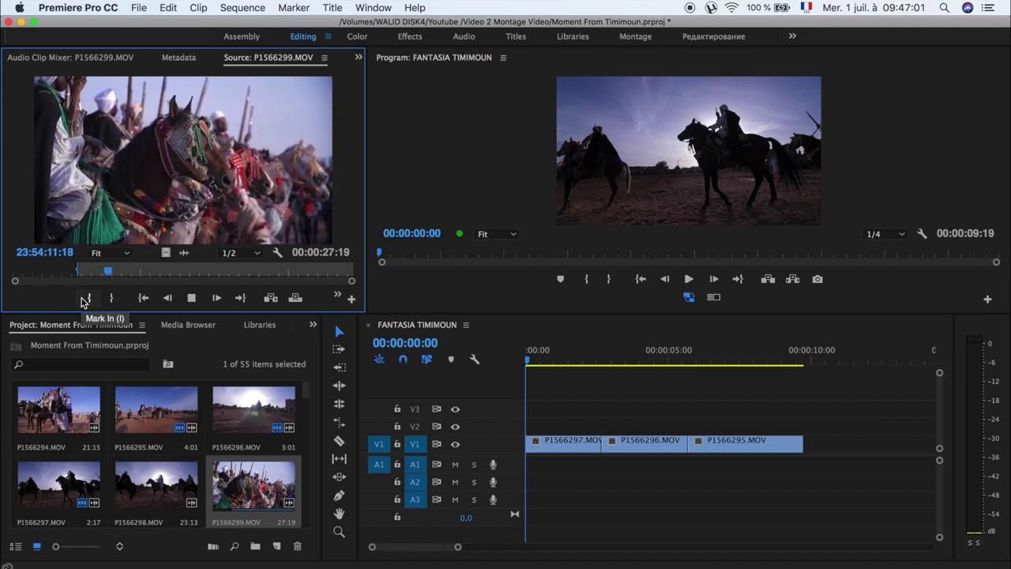
key(space)
click(112, 297)
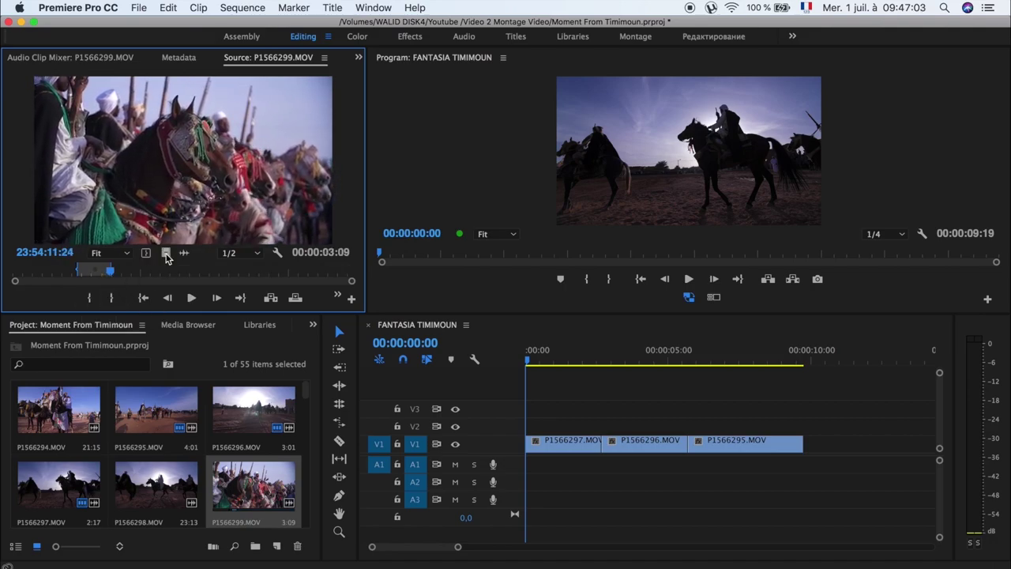
drag(167, 256, 817, 445)
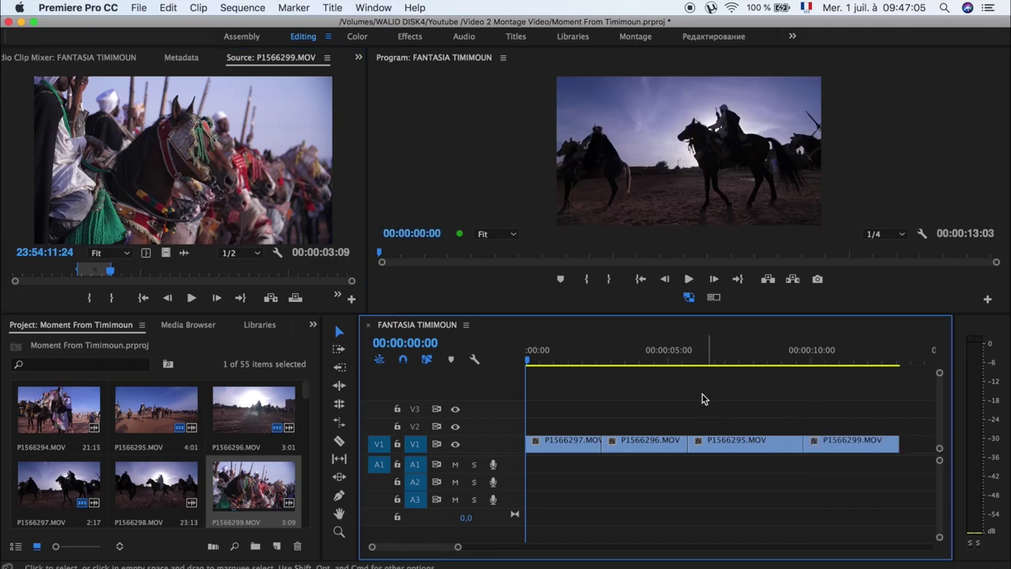
key(minus)
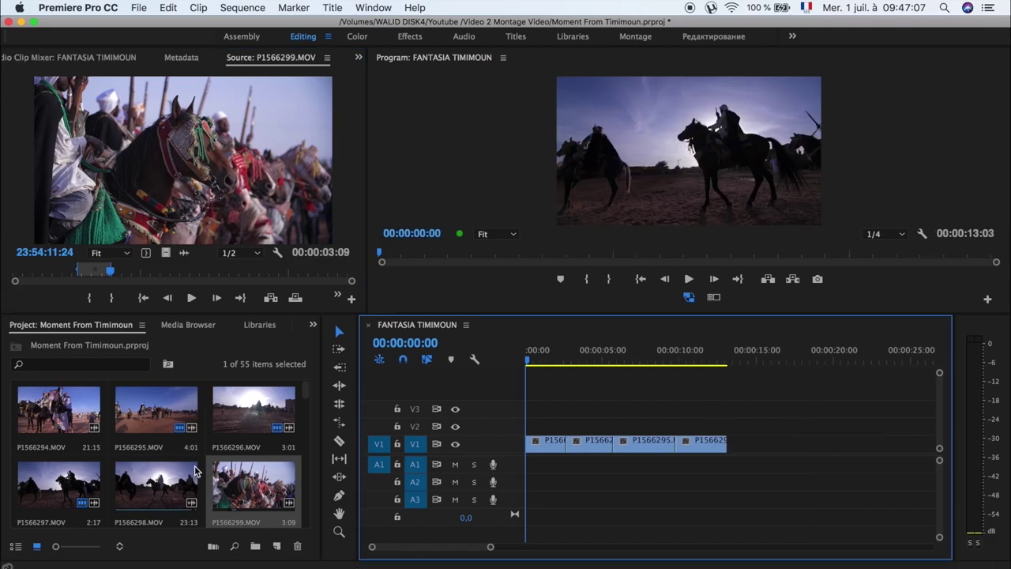
Step: Play back the assembled sequence to review the horse clips
scroll(195, 465, down, 2)
key(space)
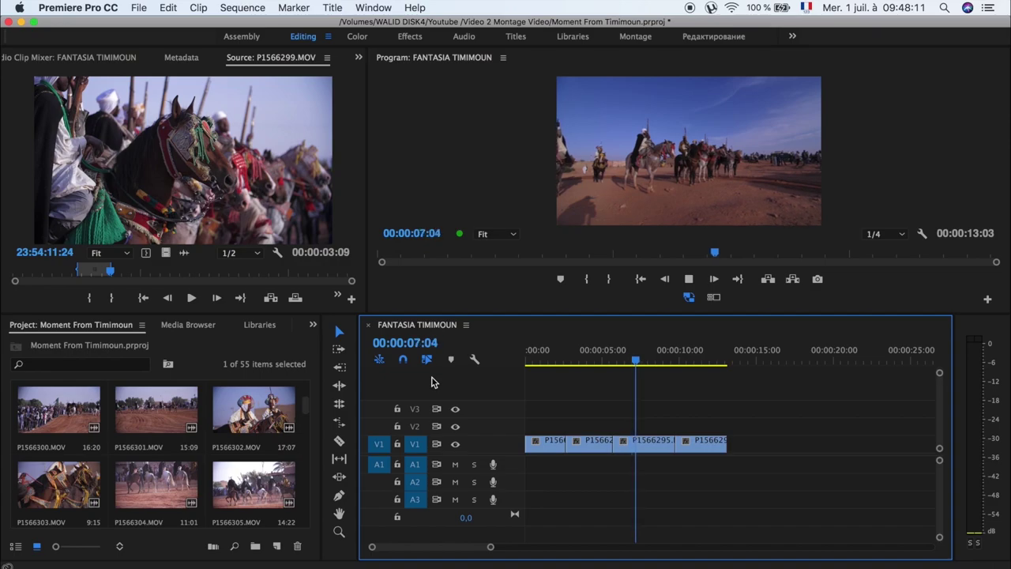
key(space)
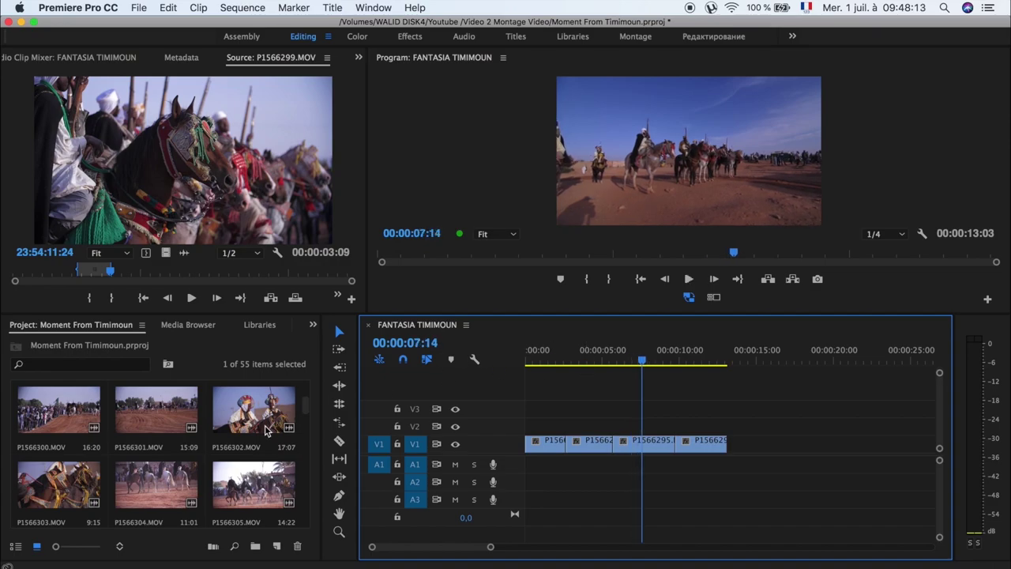
Step: Open Import from the Project panel and select the royalty-free mp3 in Video 2 Montage Video
scroll(266, 430, down, 10)
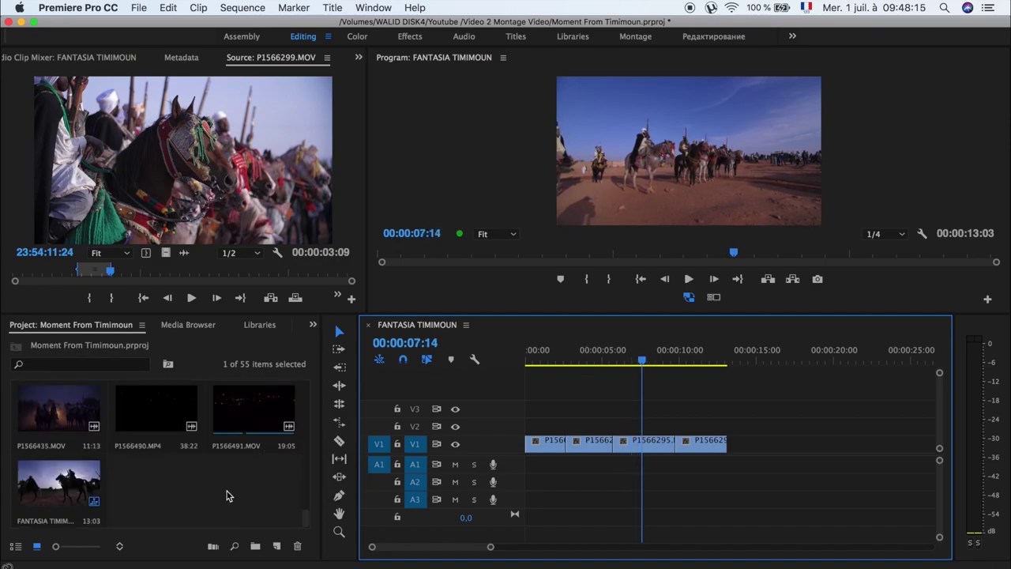
right_click(225, 495)
click(286, 550)
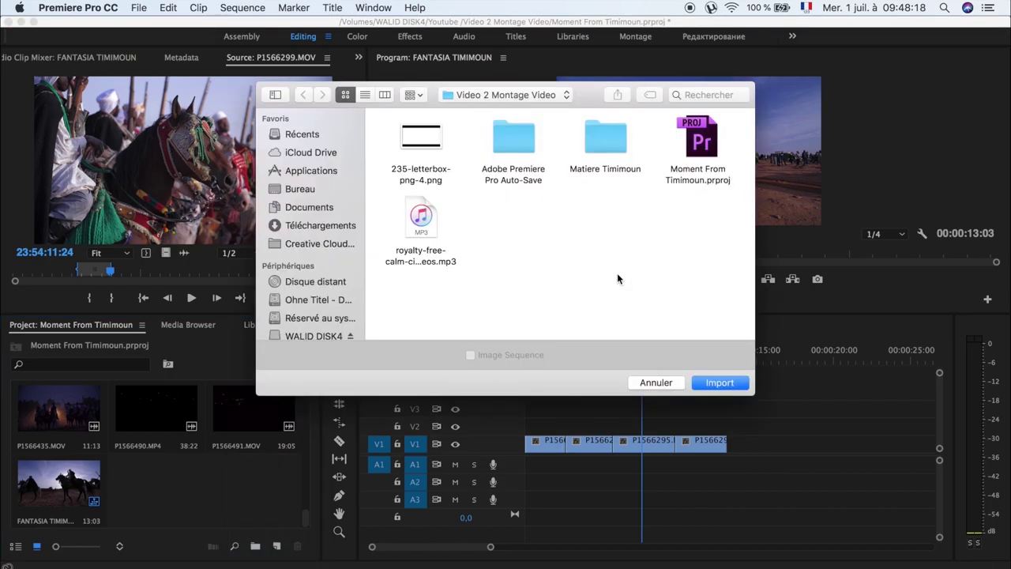
click(424, 213)
click(435, 225)
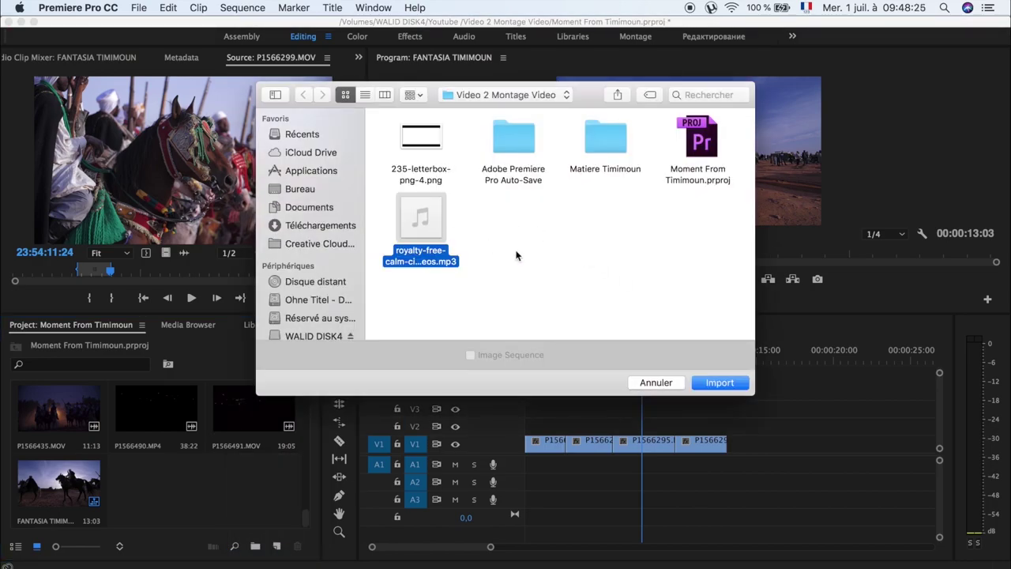
Step: Import the royalty-free mp3 and lay it from 00:00 on a new track A4, extending the sequence to 00:02:36:08
click(718, 383)
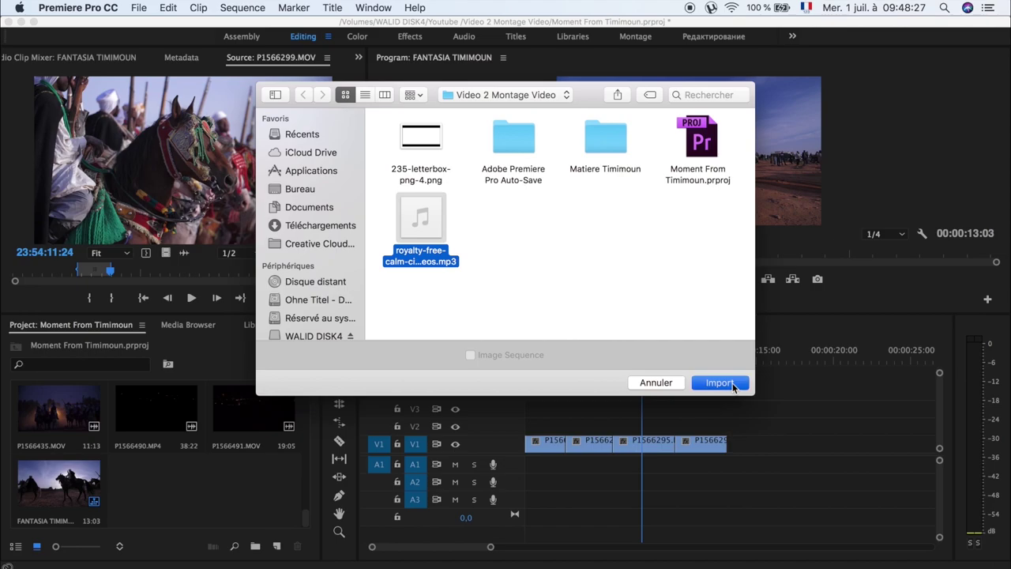
click(237, 482)
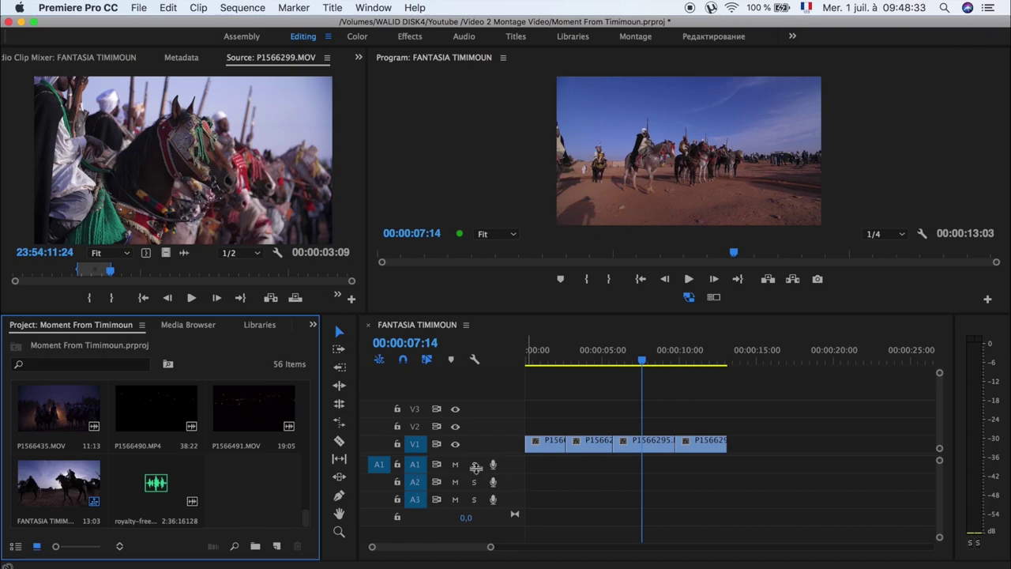
drag(158, 483, 565, 424)
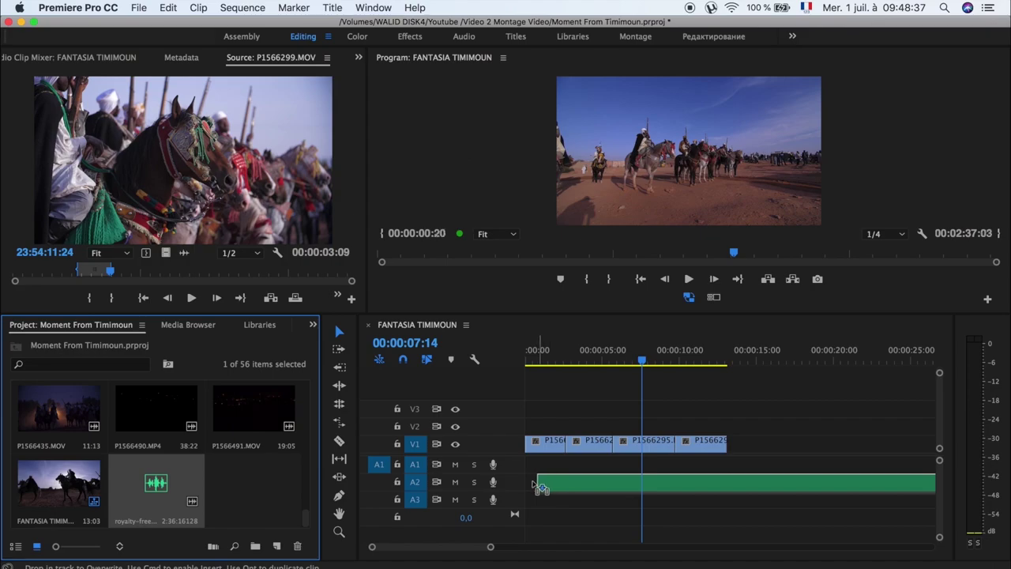
drag(557, 396, 528, 479)
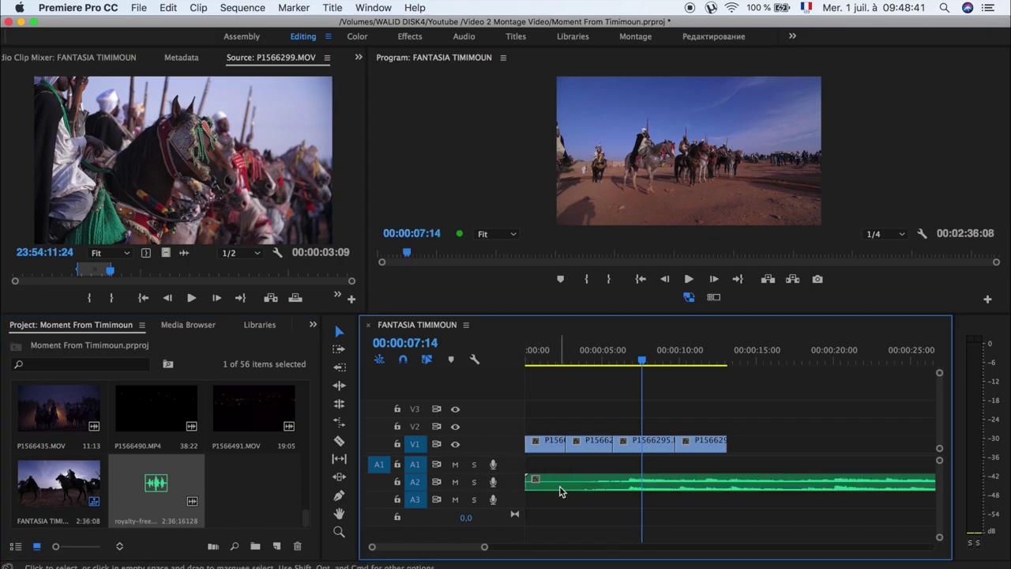
drag(559, 491, 557, 523)
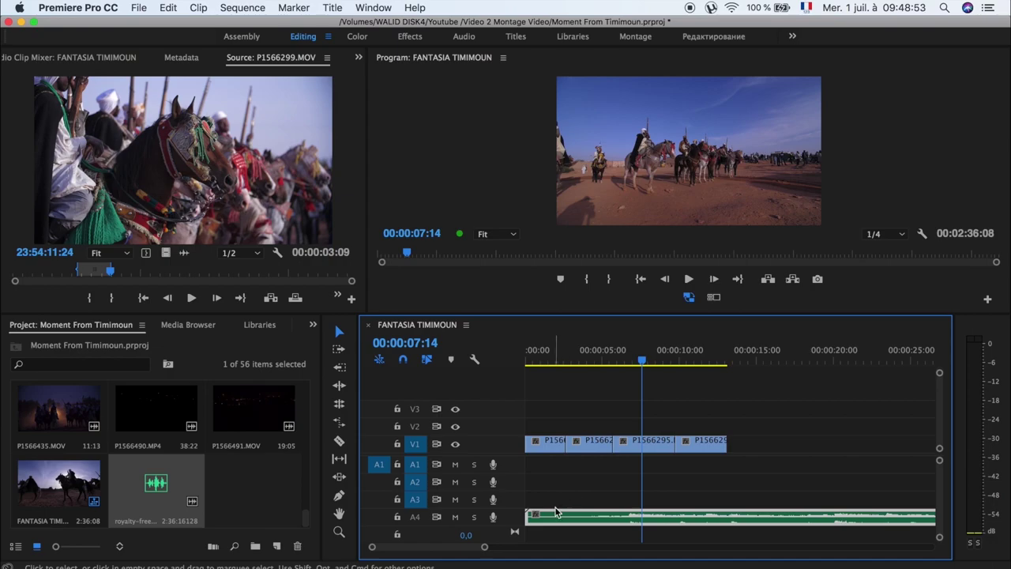
scroll(567, 489, down, 1)
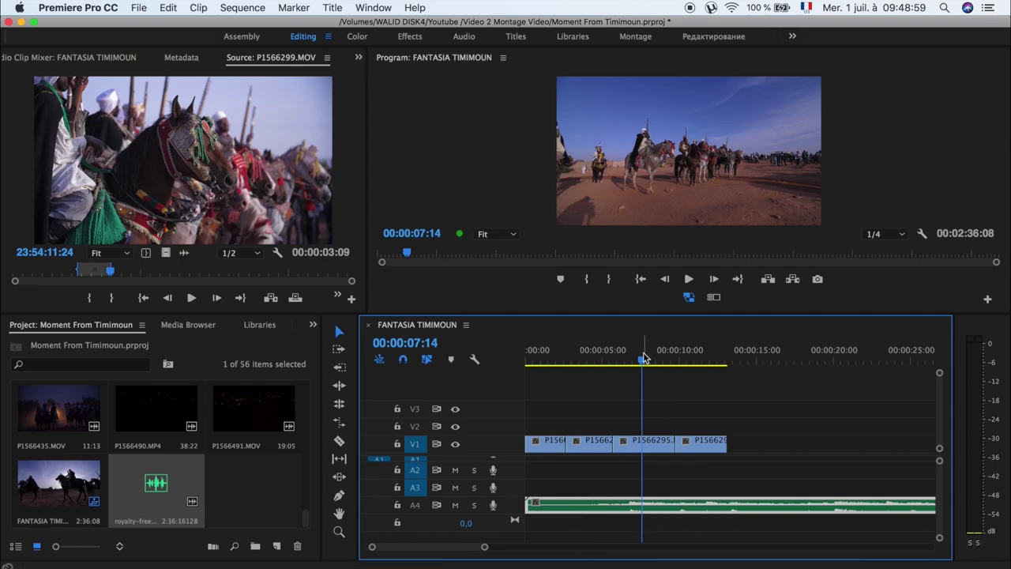
drag(643, 357, 433, 379)
key(space)
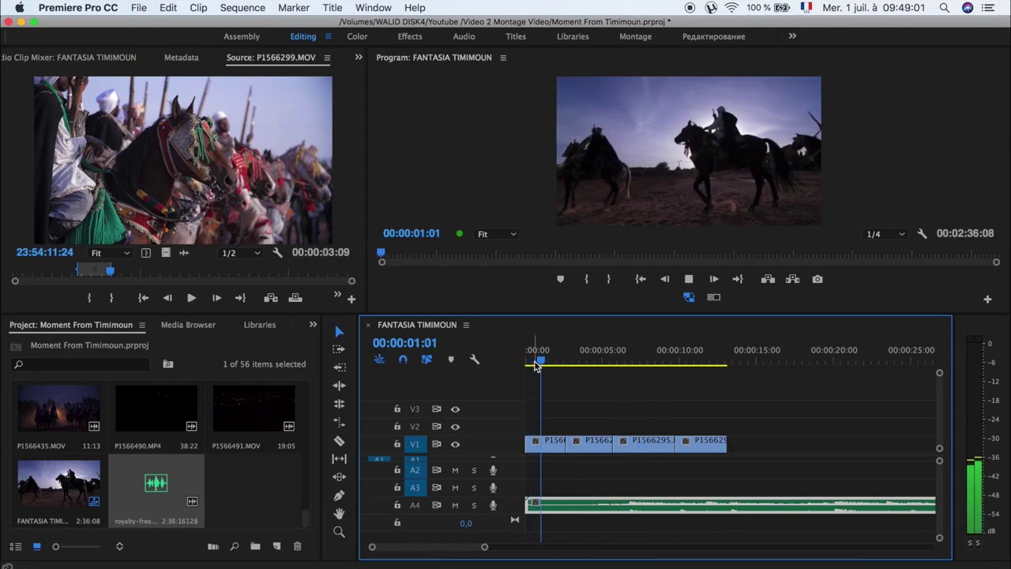
key(XF86AudioRaiseVolume)
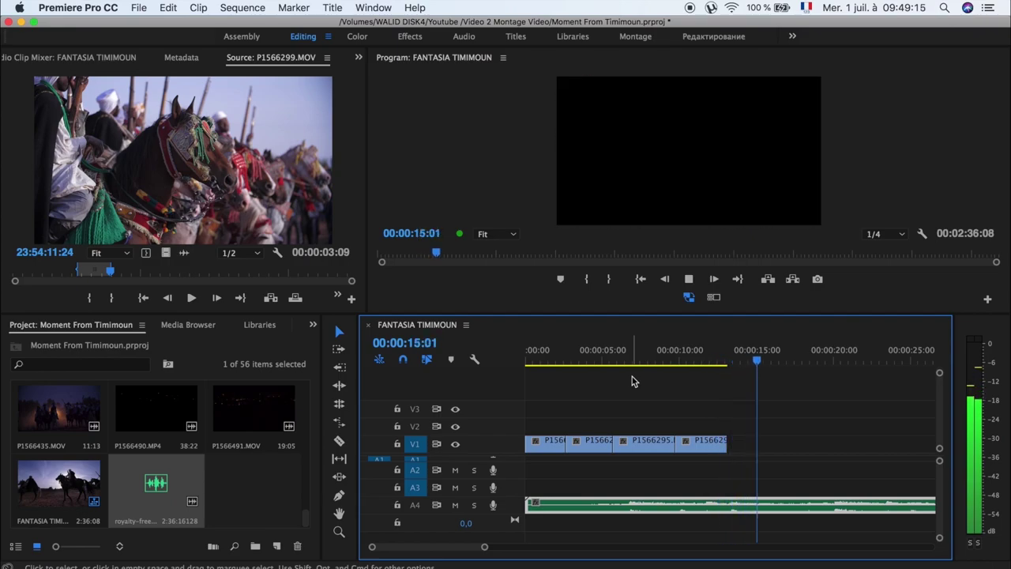
key(space)
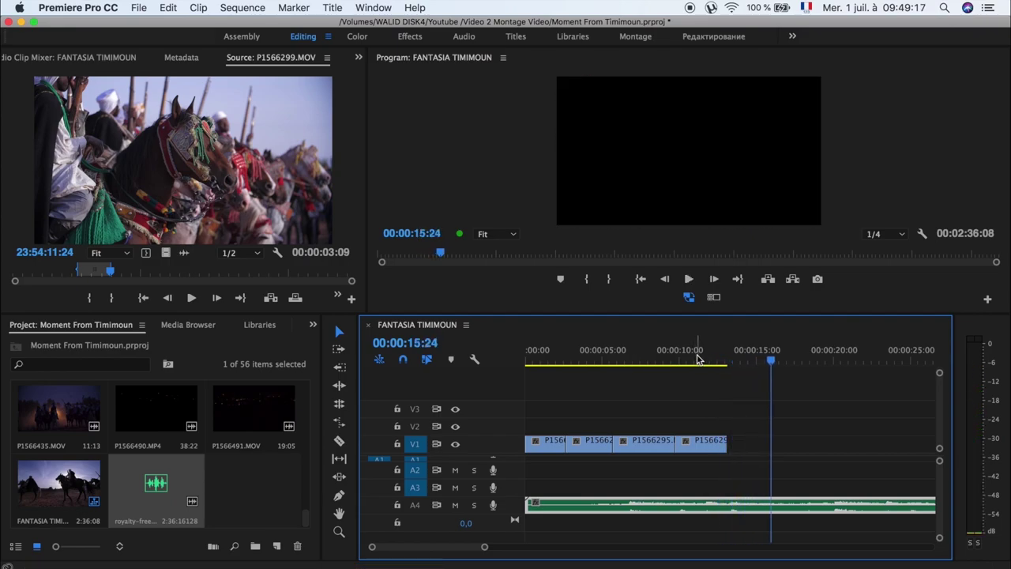
drag(697, 359, 458, 388)
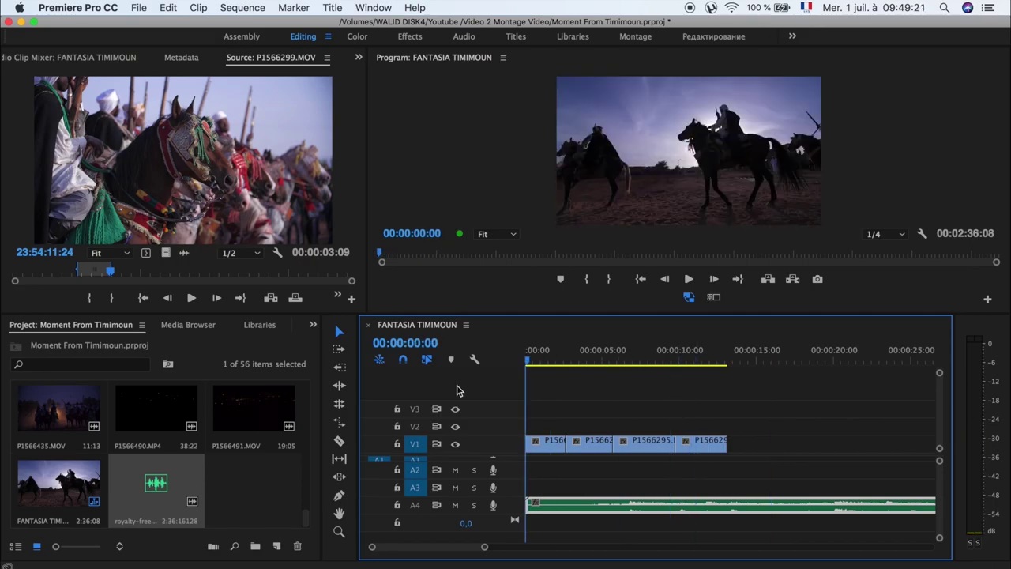
click(275, 488)
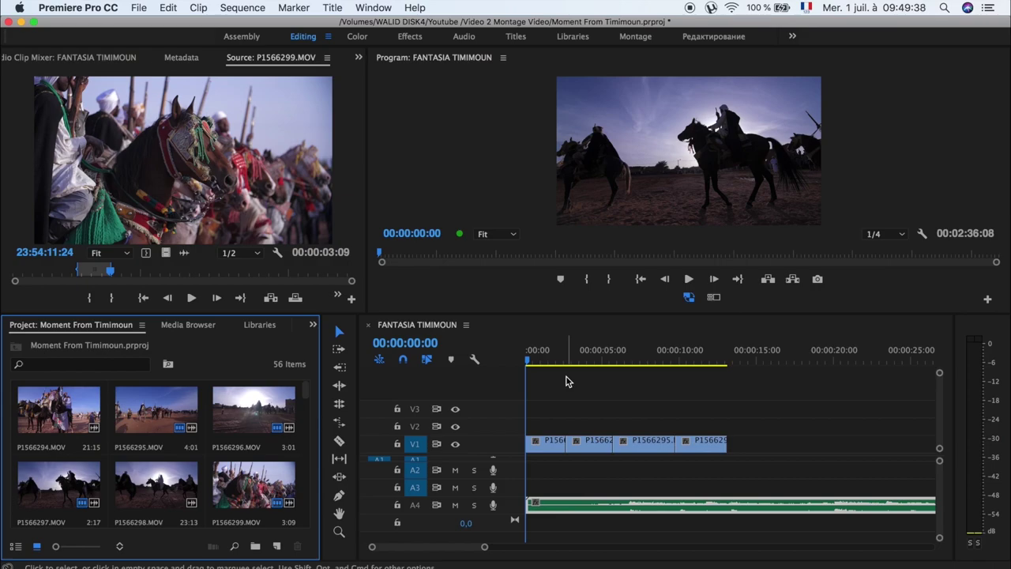
key(space)
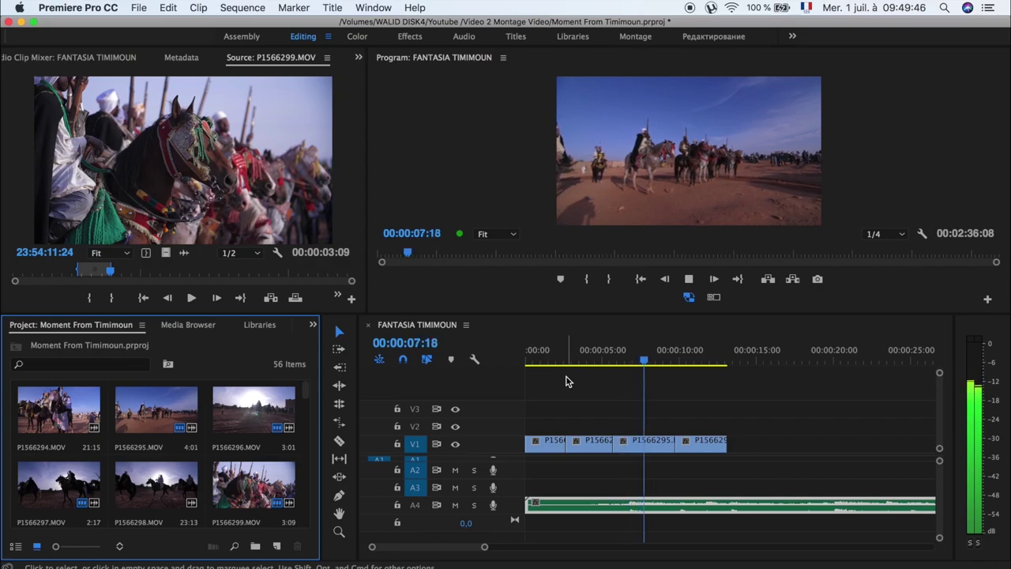
key(space)
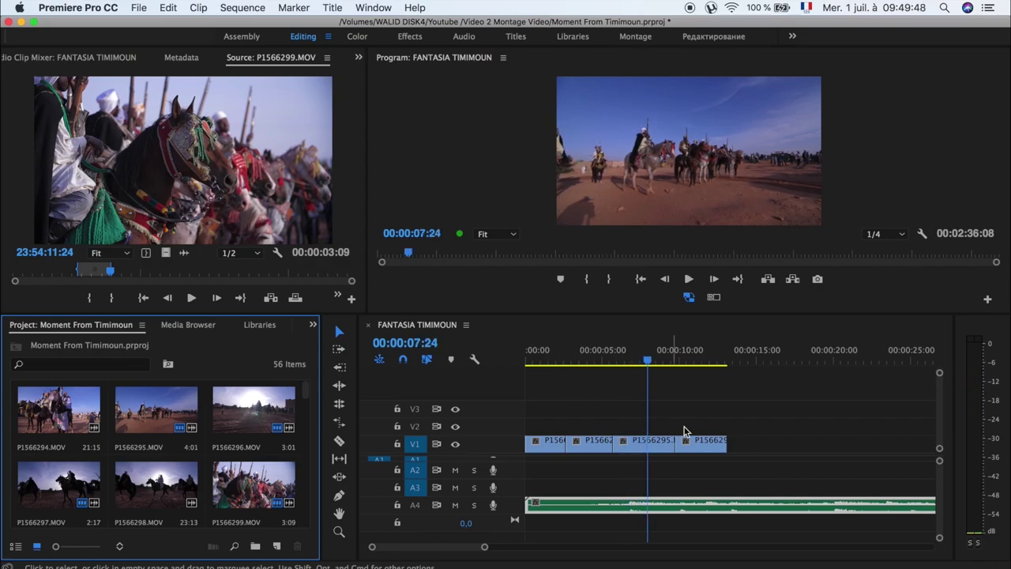
Step: Move clip P1566296 up to the start of V2
click(541, 361)
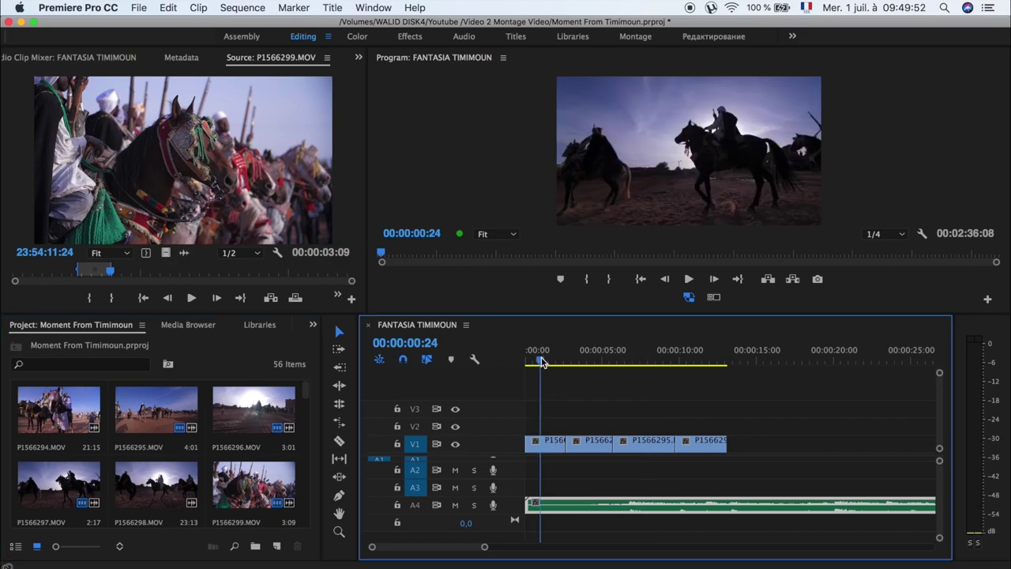
click(598, 361)
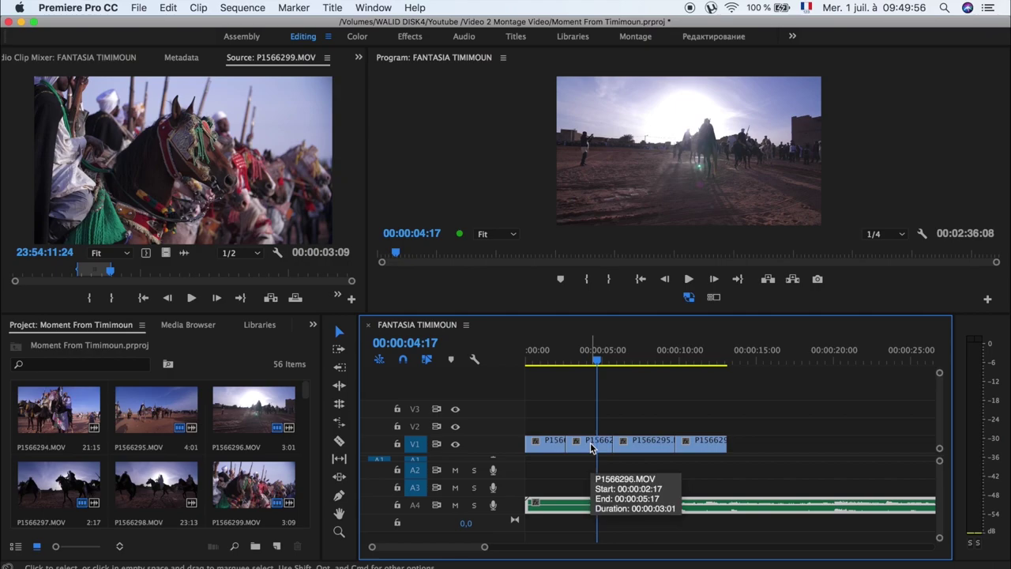
drag(592, 447, 533, 429)
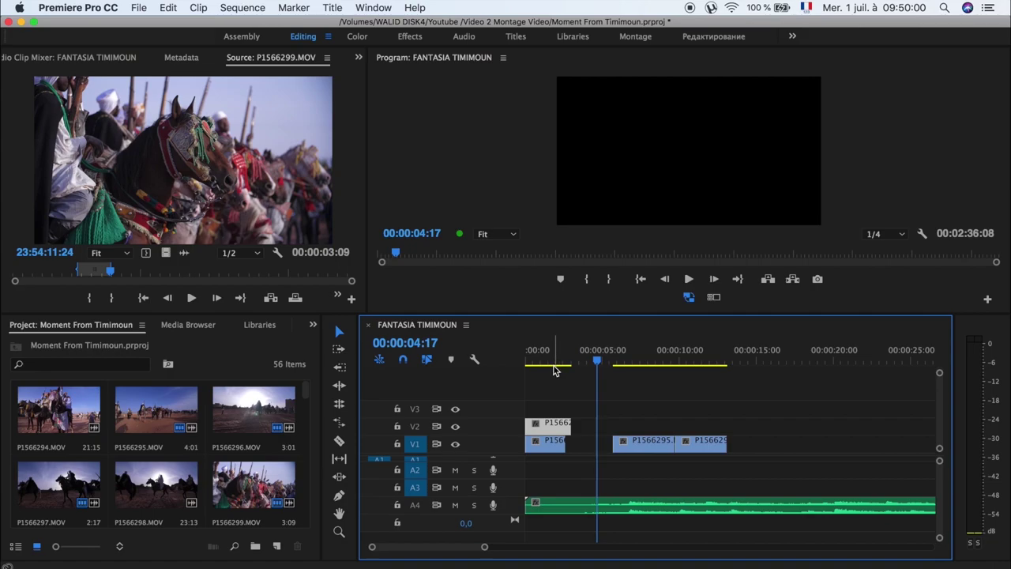
Step: Slide P1566295 left on V1 and place the former first clip after it
click(623, 353)
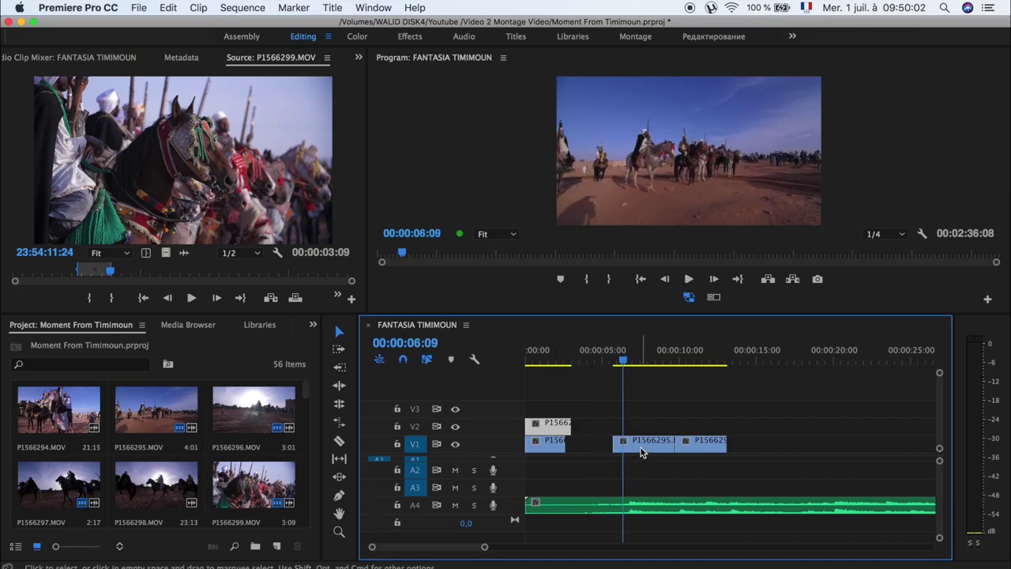
drag(641, 451, 598, 452)
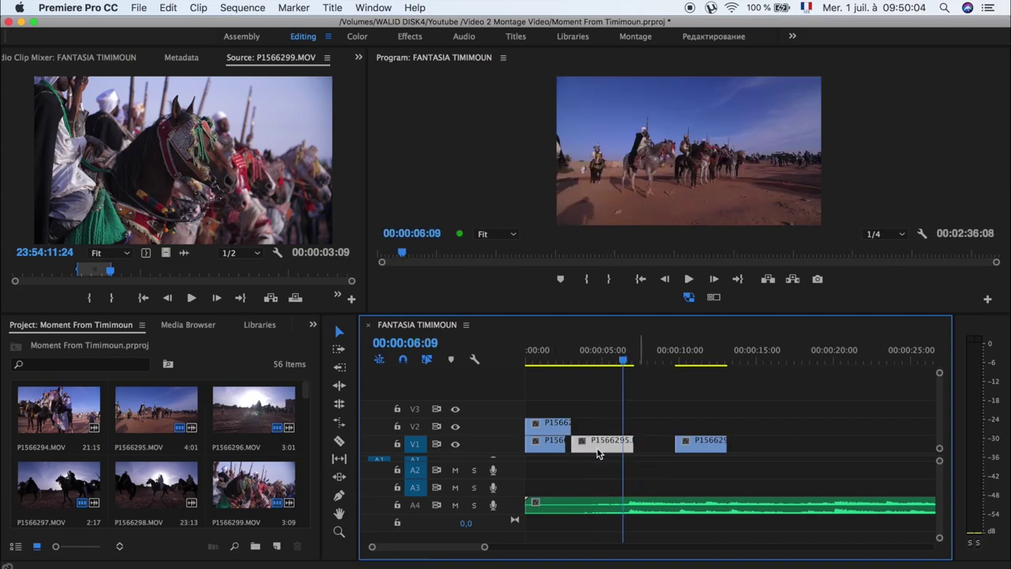
click(535, 449)
drag(535, 448, 646, 442)
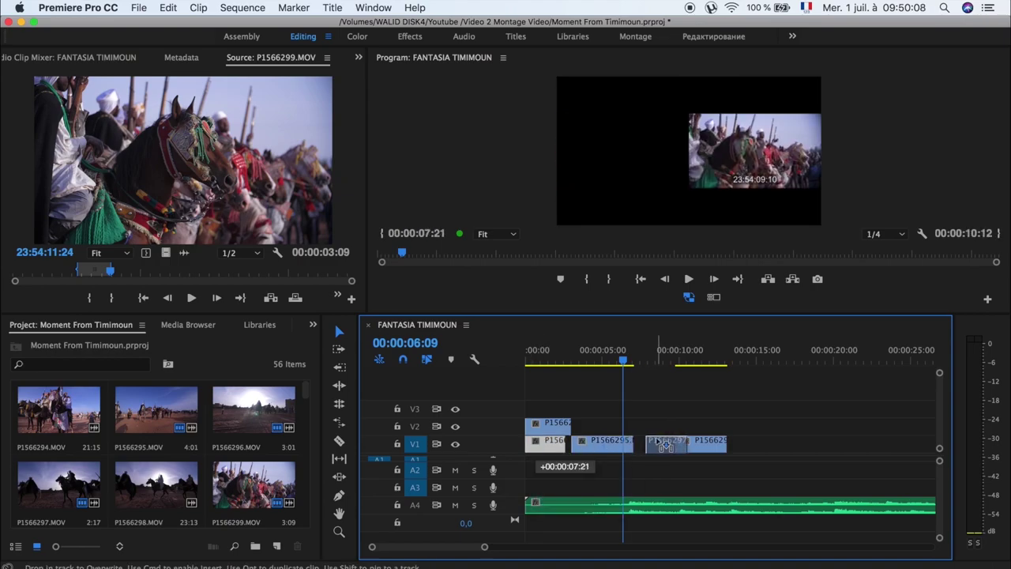
Step: Play the rearranged sequence from the start
drag(621, 352, 367, 417)
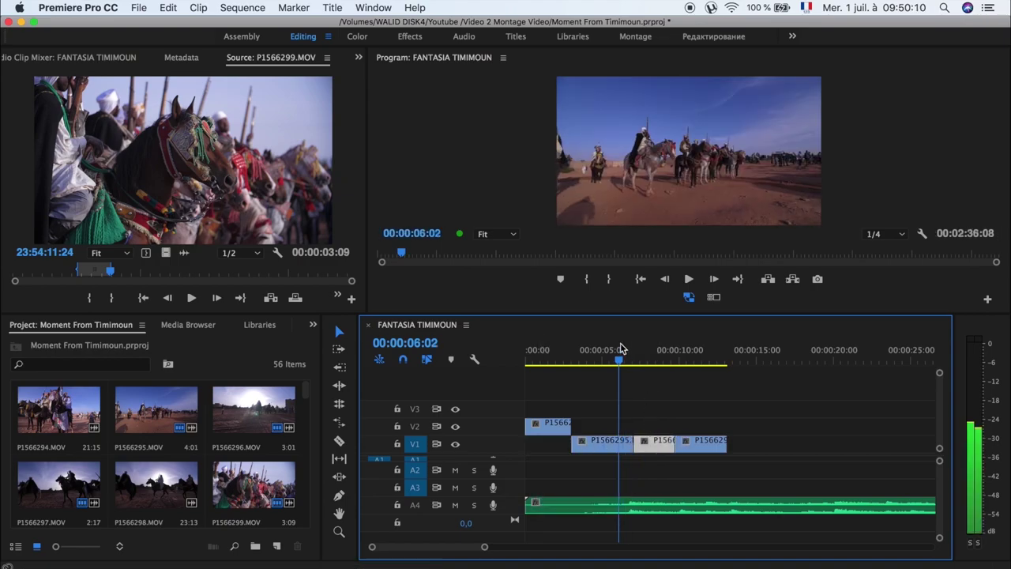
key(space)
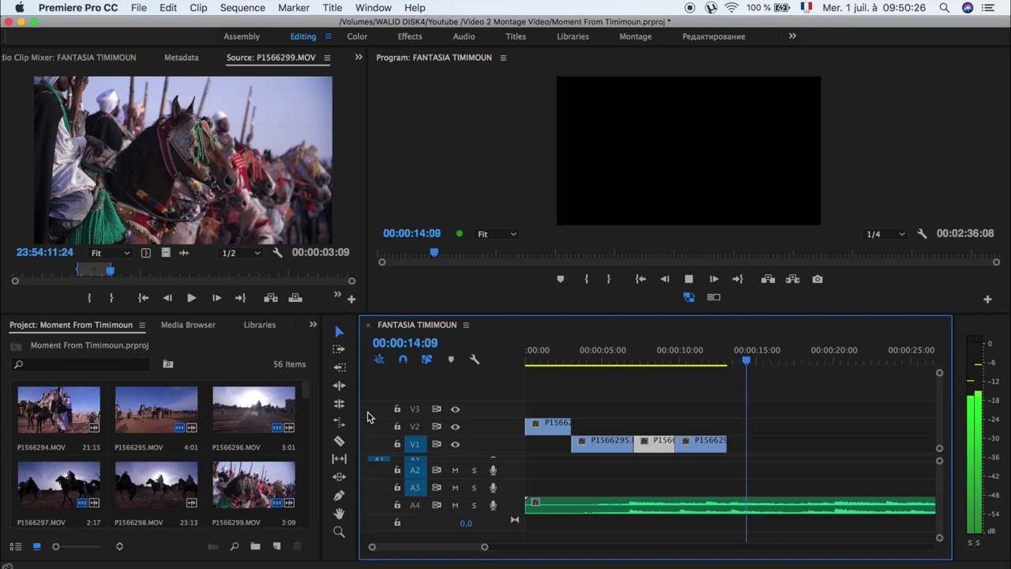
key(space)
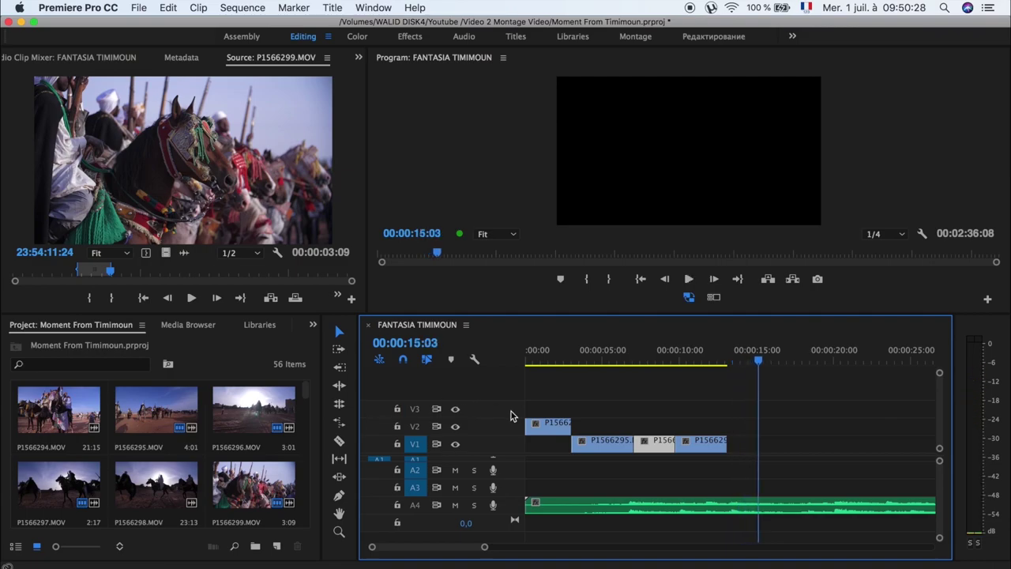
Step: Scrub to about 00:00:06:14, stop playback, and save the Moment From Timimoun project
click(583, 353)
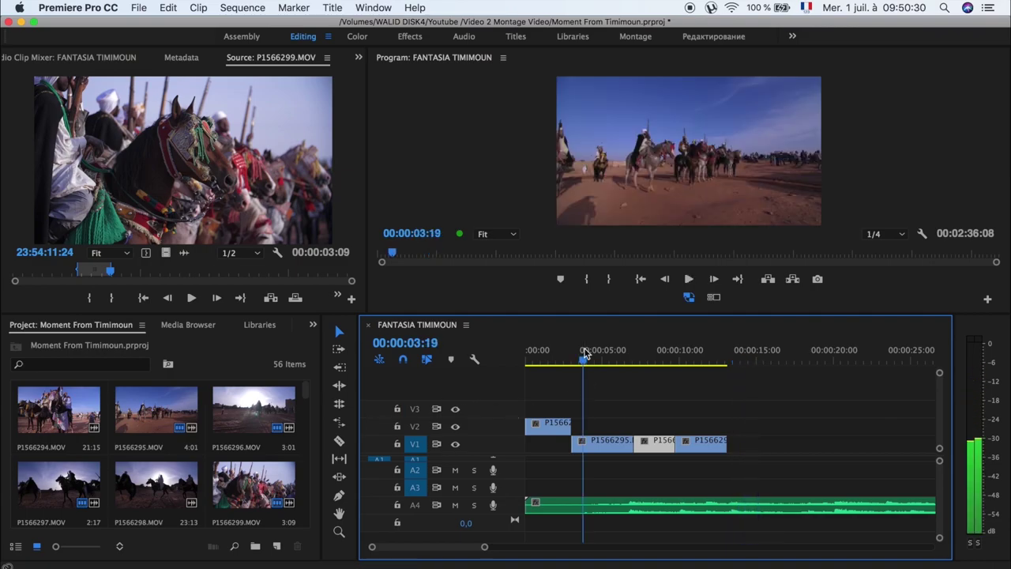
mouse_move(584, 353)
mouse_down()
mouse_move(628, 350)
mouse_move(617, 352)
mouse_up()
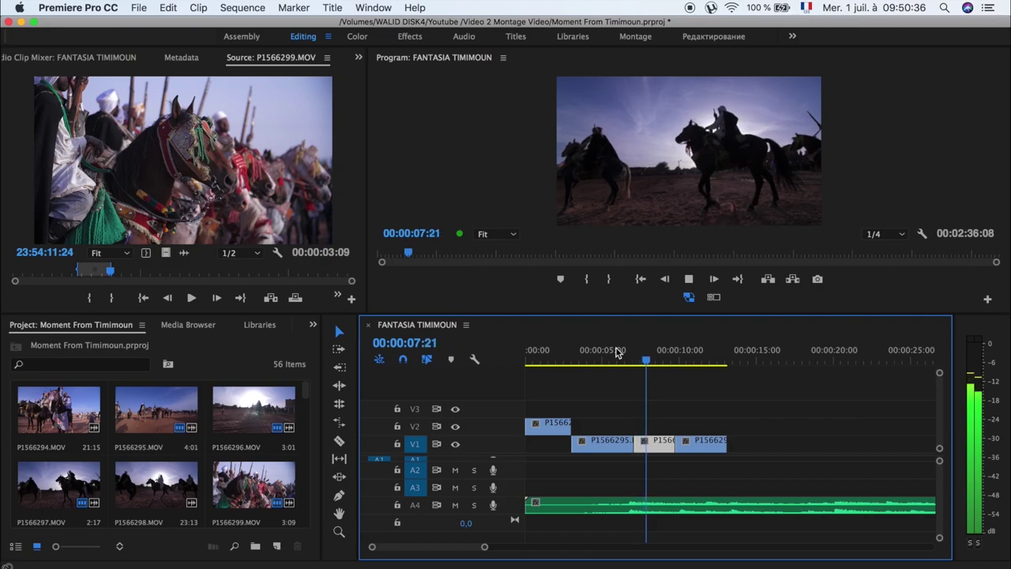
key(space)
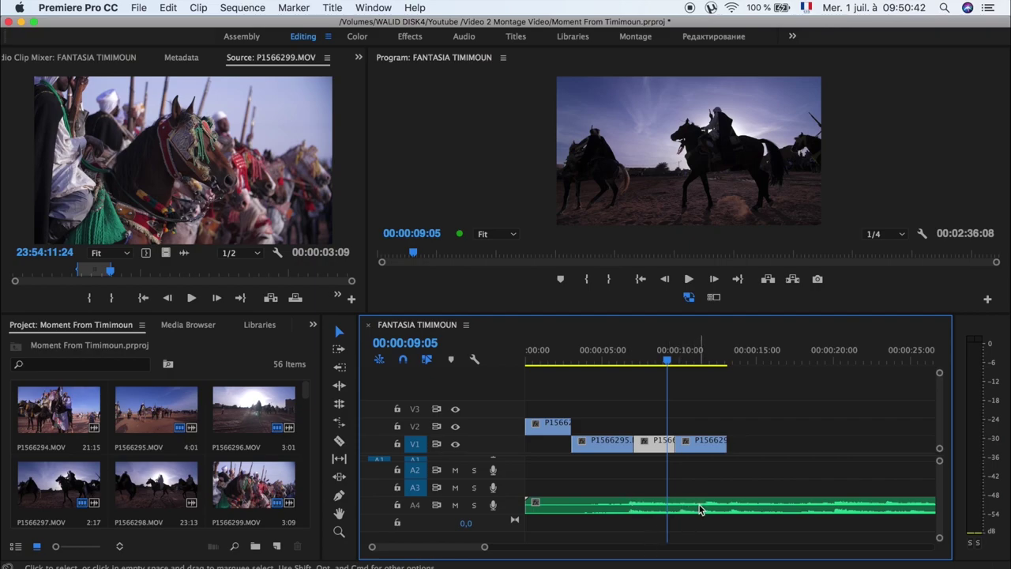
key(super+s)
Step: Zoom into the timeline and play the cuts twice from about 00:00:05:23
scroll(629, 506, up, 1)
scroll(629, 503, up, 3)
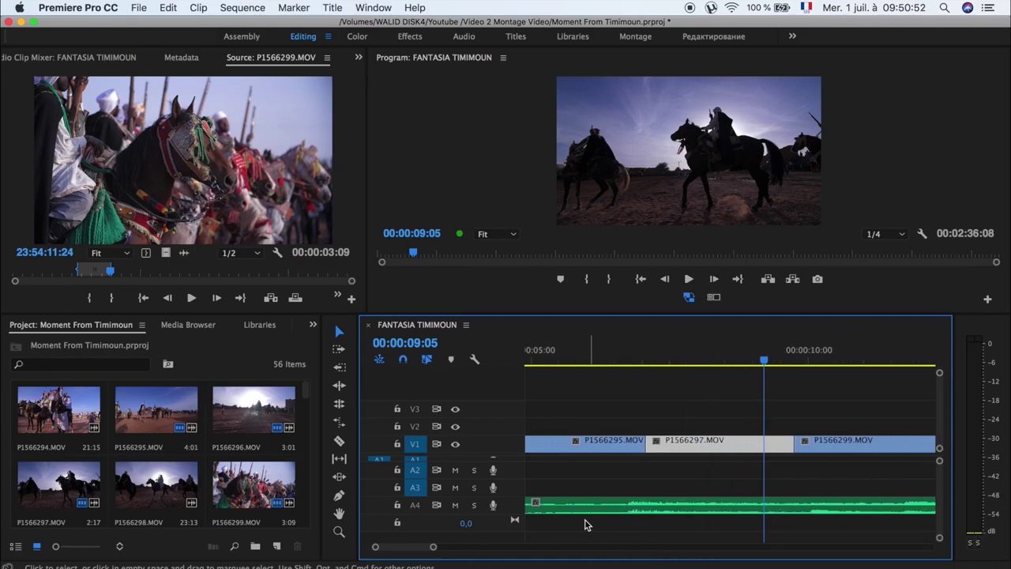
scroll(602, 508, up, 2)
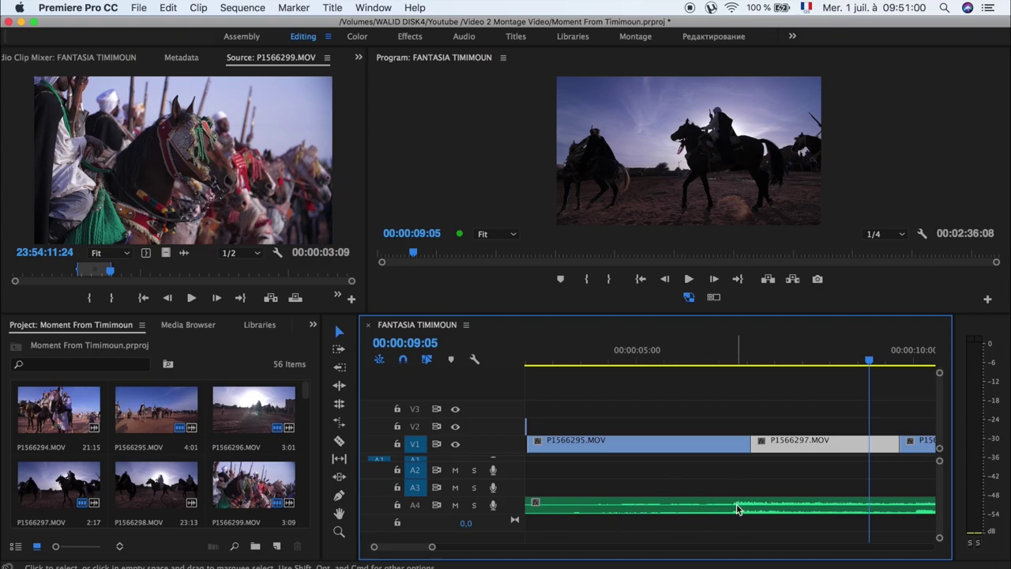
scroll(735, 519, right, 2)
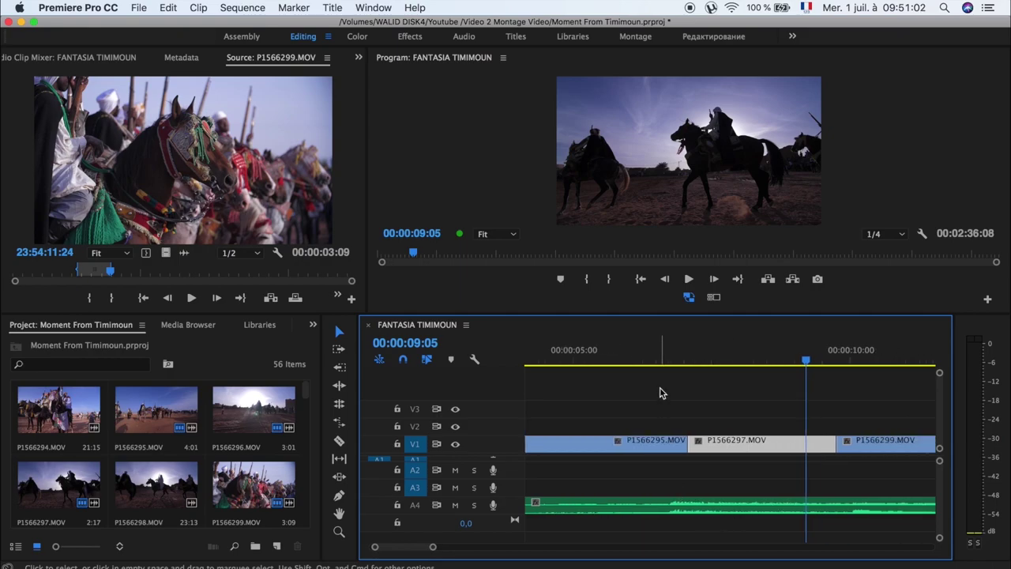
click(613, 364)
key(space)
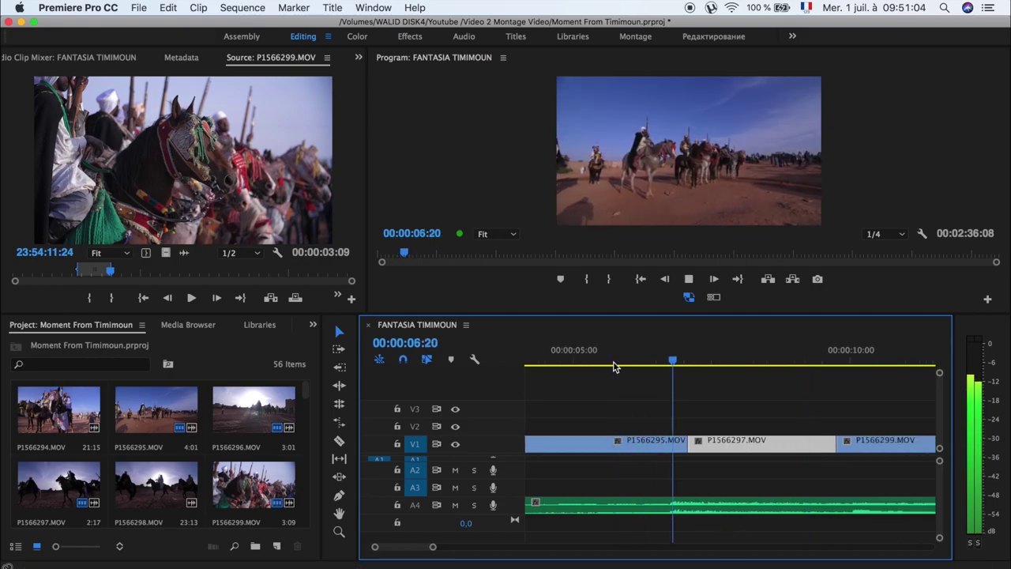
key(space)
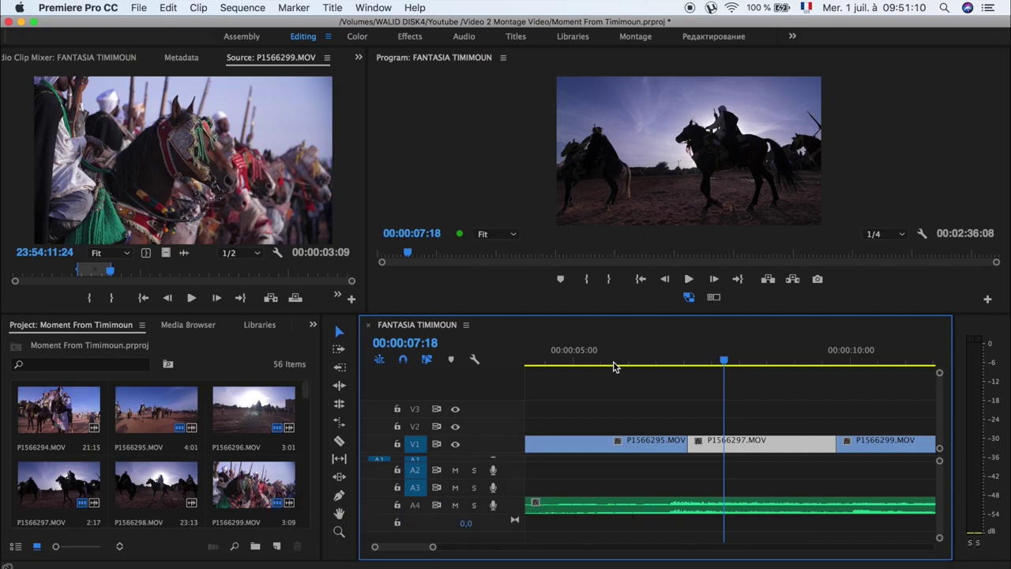
click(623, 362)
key(space)
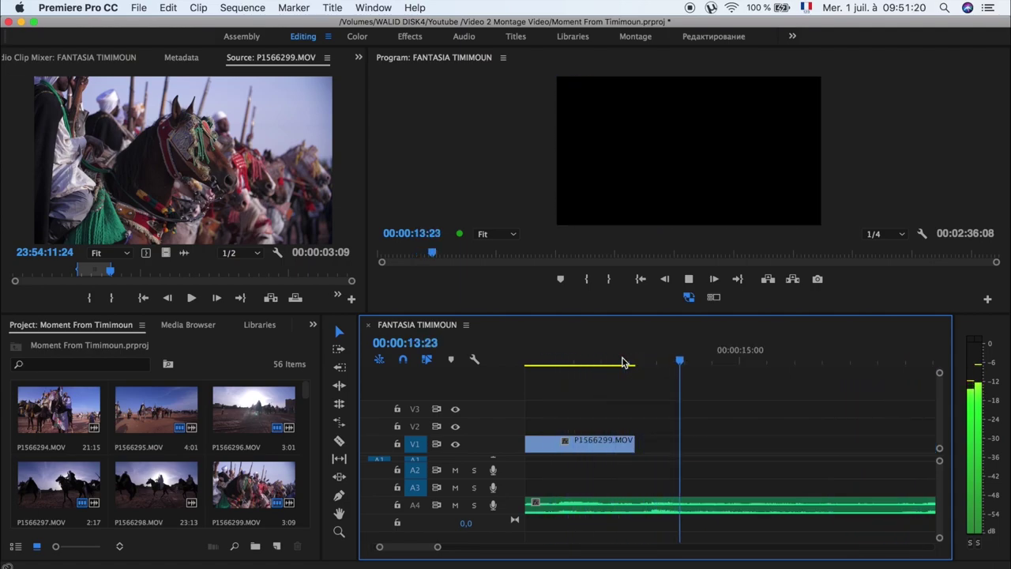
Step: Stop playback at 00:00:14:05 and zoom the timeline view out
key(space)
scroll(622, 362, up, 2)
scroll(622, 362, up, 3)
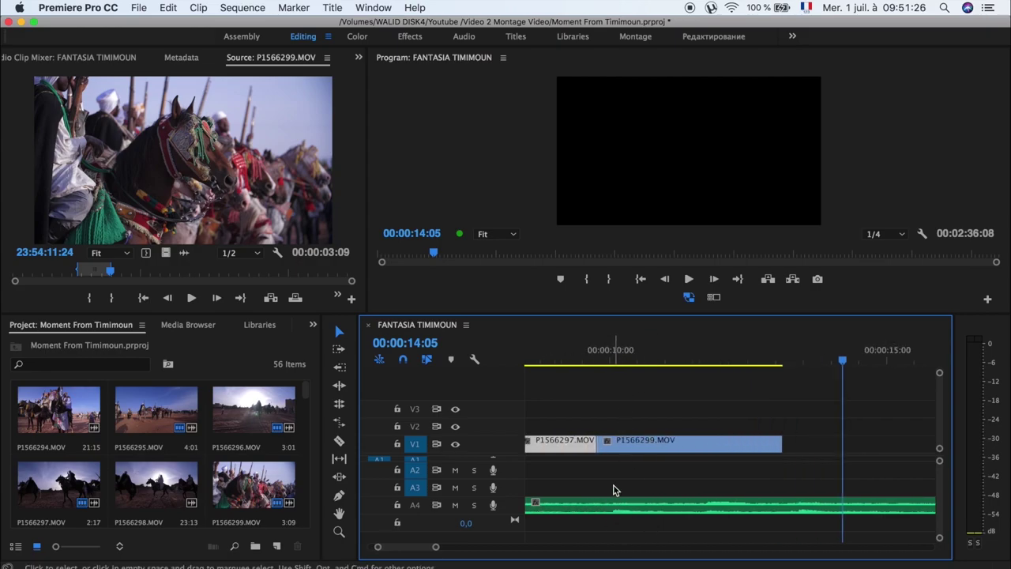
scroll(616, 491, down, 2)
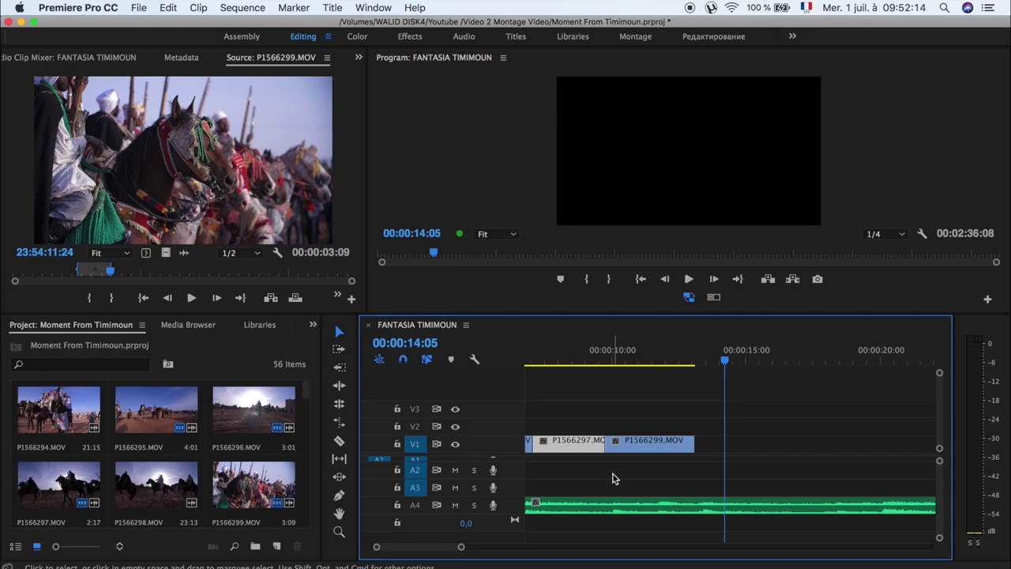
Step: Replay the cut between P1566297 and P1566299 from 00:00:09:12
drag(635, 357, 598, 357)
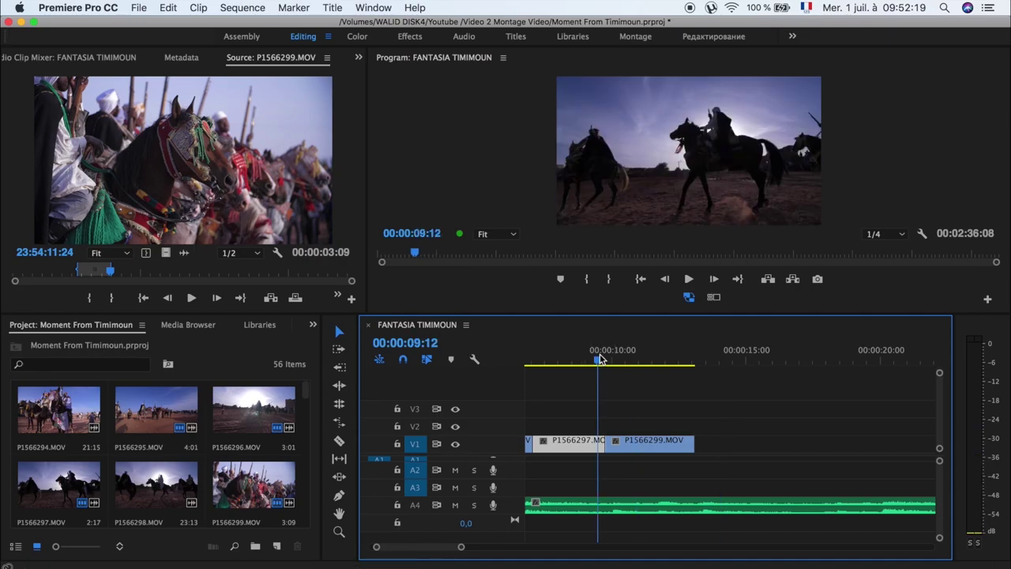
key(space)
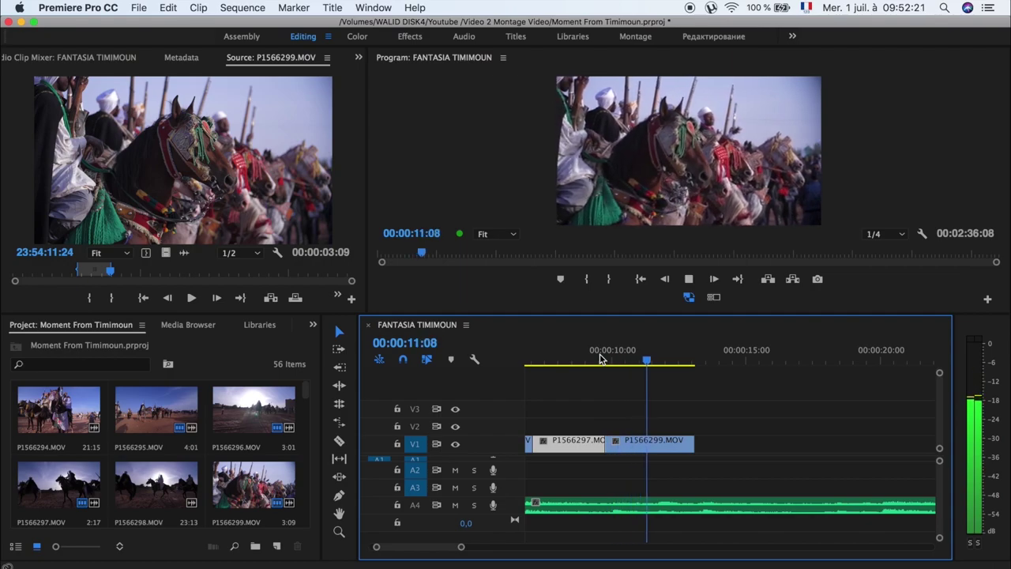
key(space)
click(600, 359)
key(space)
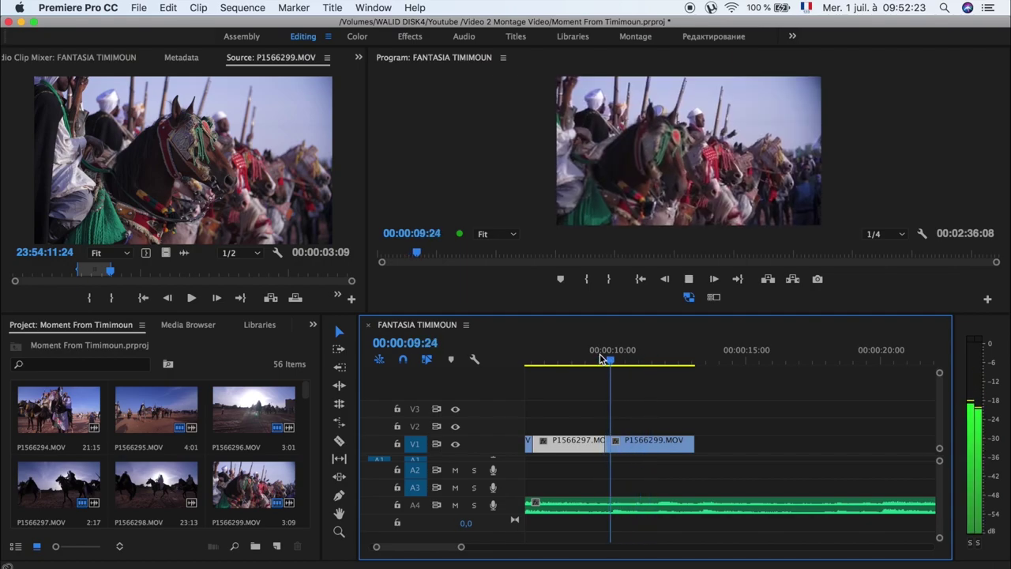
key(space)
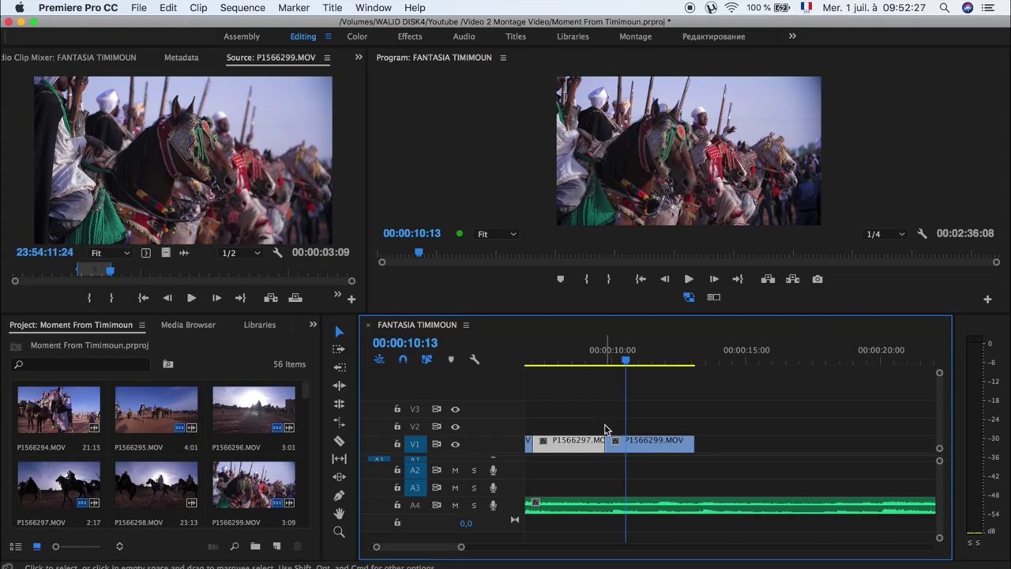
Step: Trim P1566299's start so it begins at 00:00:10:01 with the playhead
key(=)
key(=)
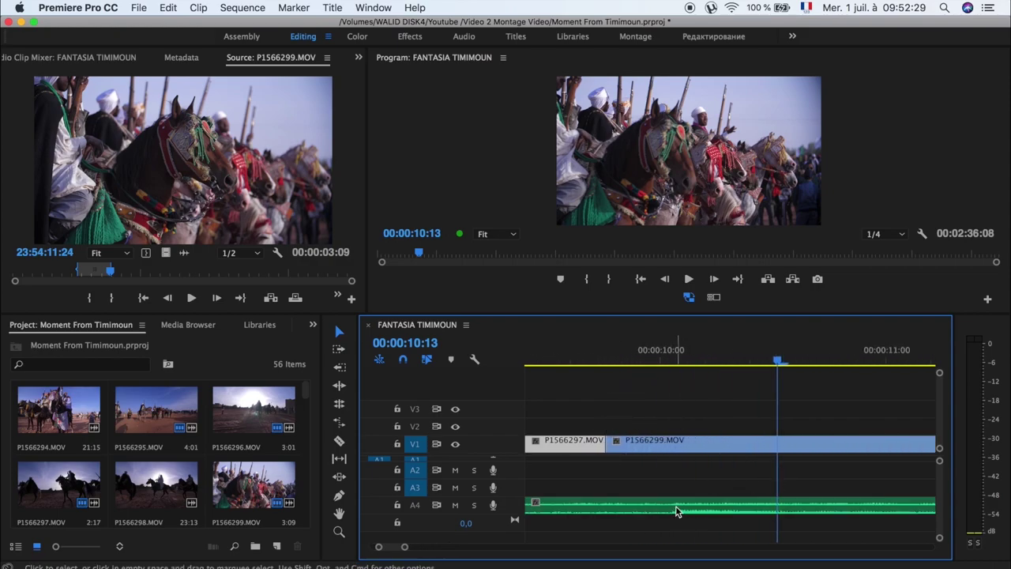
click(670, 359)
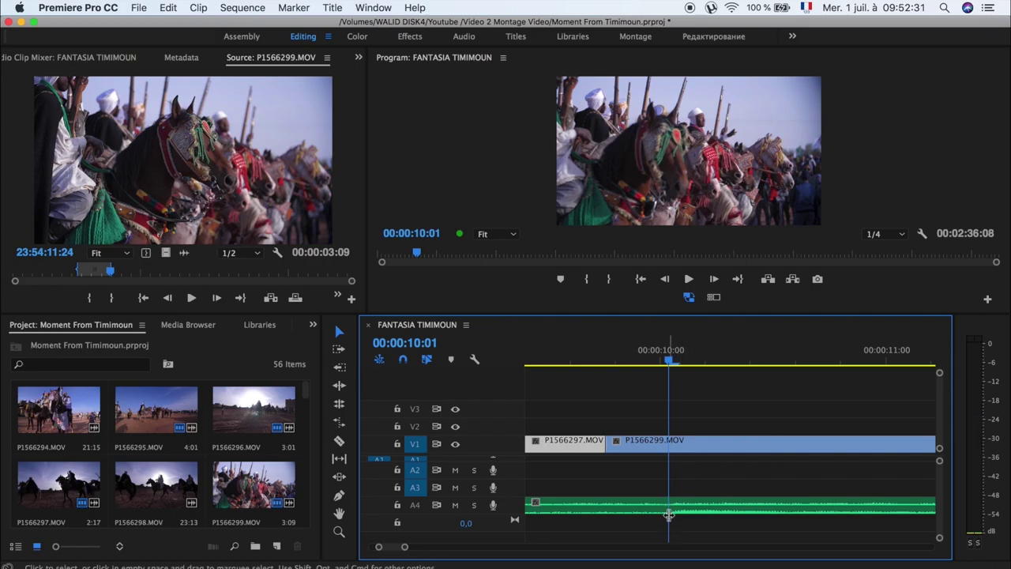
click(612, 444)
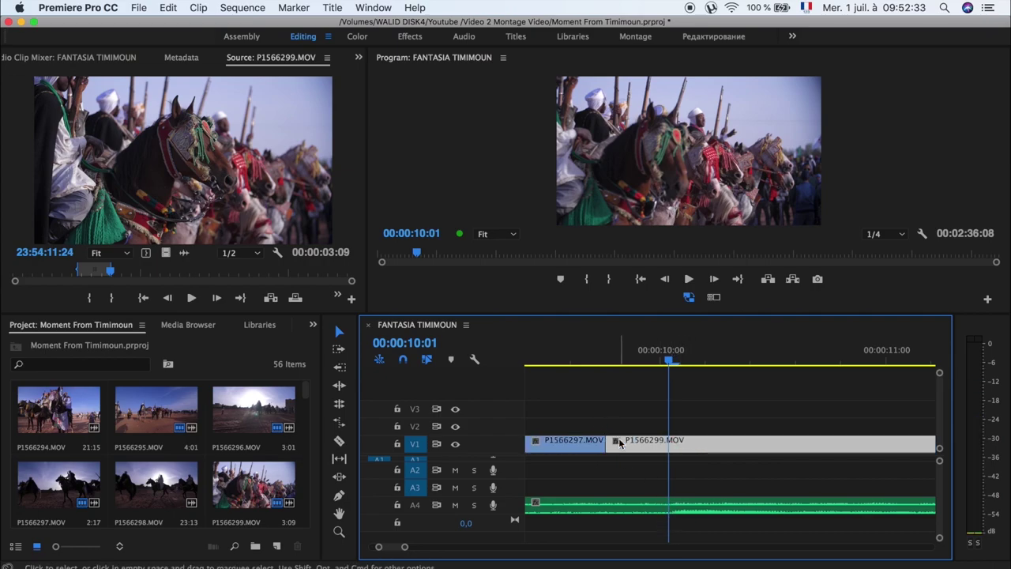
drag(613, 443, 670, 448)
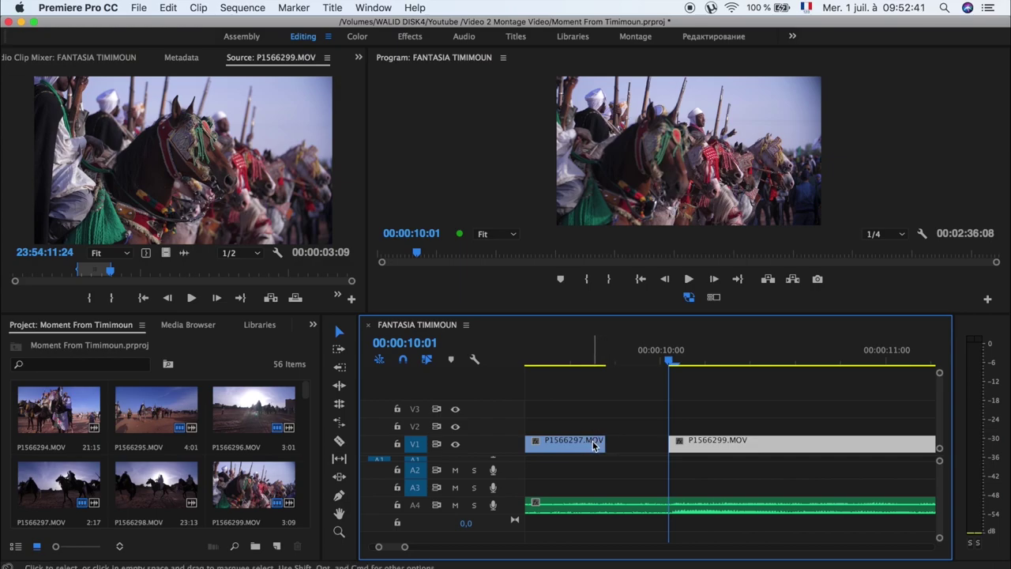
scroll(594, 447, left, 1)
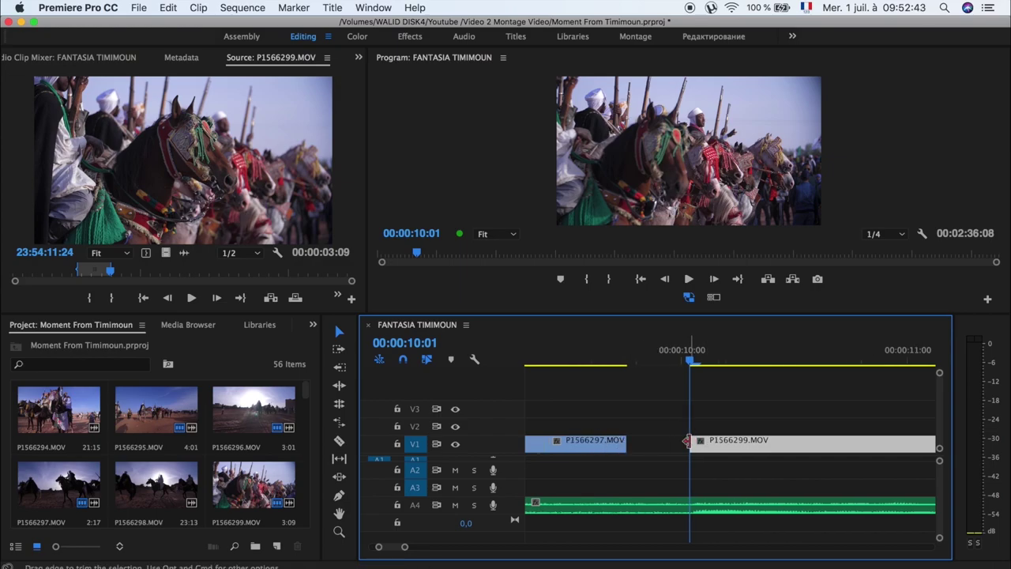
mouse_move(689, 442)
mouse_down()
mouse_move(634, 442)
mouse_move(697, 442)
mouse_up()
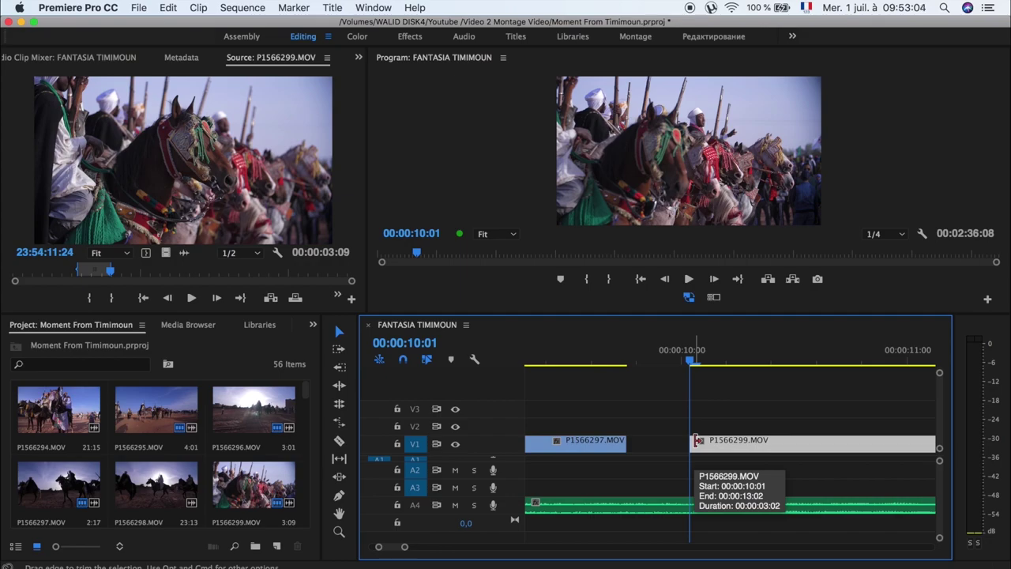
drag(696, 441, 632, 442)
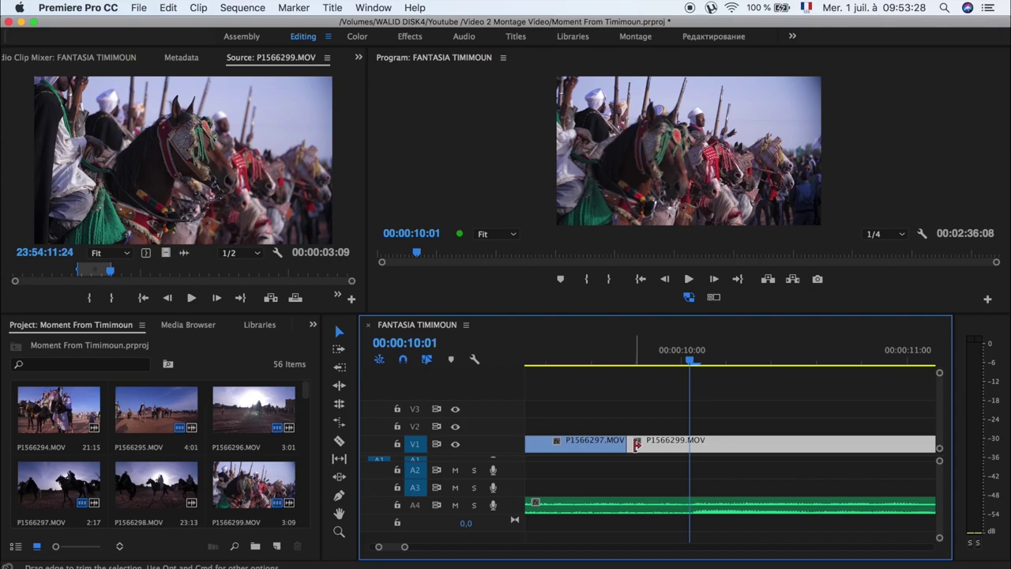
drag(636, 444, 692, 444)
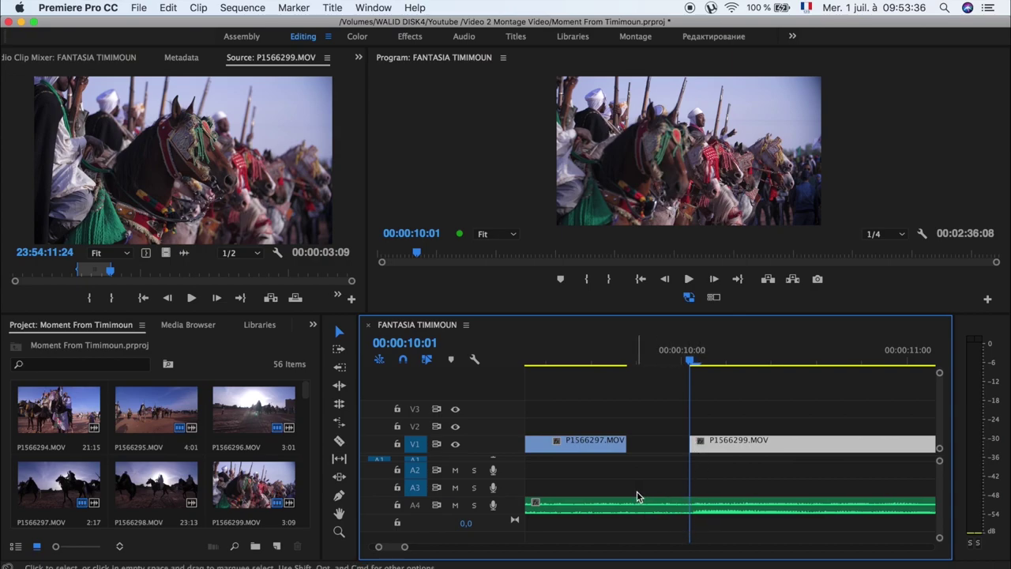
Step: Extend P1566297's end to close the gap up to P1566299
key(minus)
scroll(640, 496, up, 2)
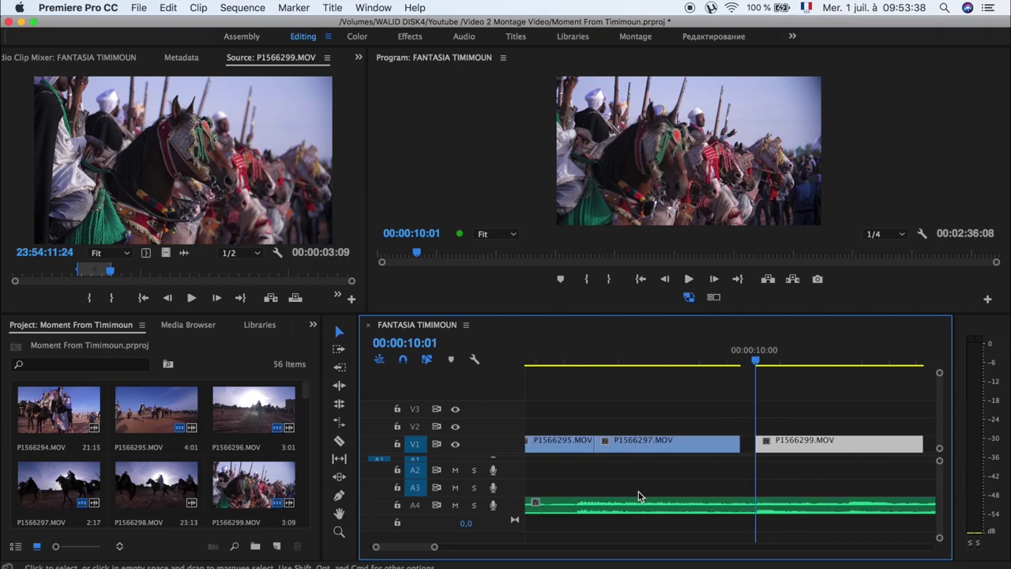
mouse_move(746, 371)
mouse_down()
mouse_move(756, 368)
mouse_move(747, 379)
mouse_move(716, 368)
mouse_up()
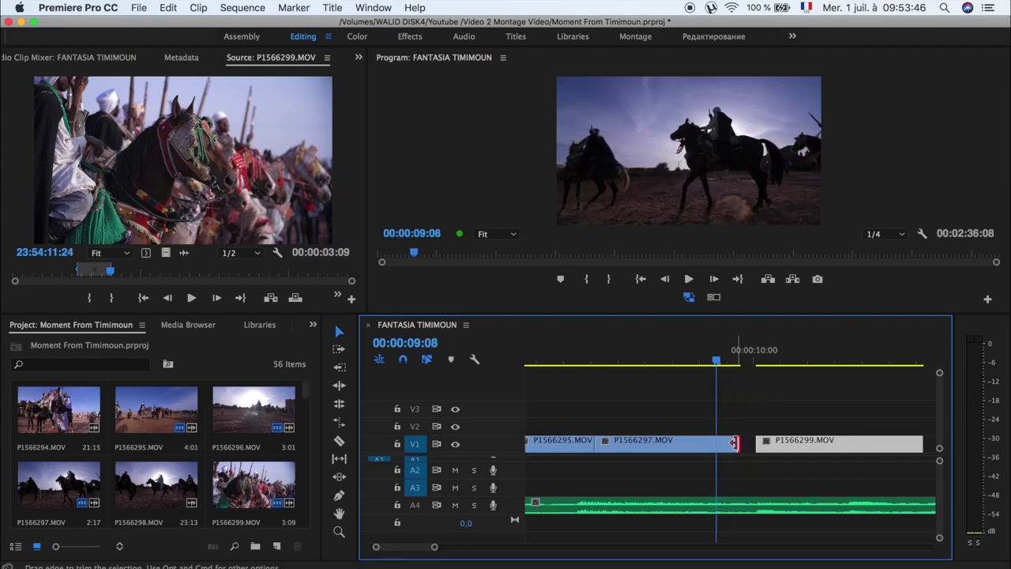
drag(734, 443, 751, 439)
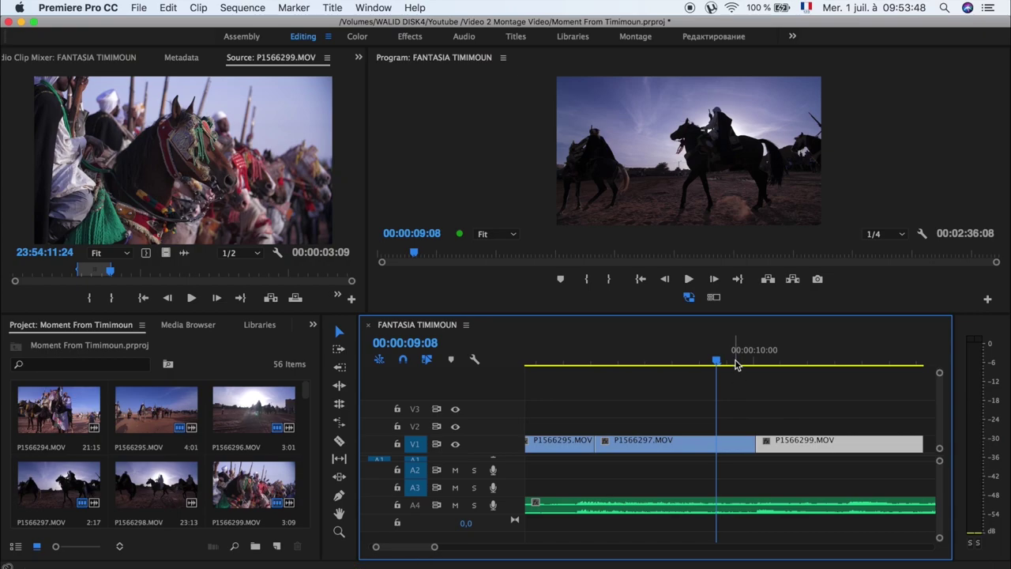
Step: Play back the new cut from about 8 seconds
key(space)
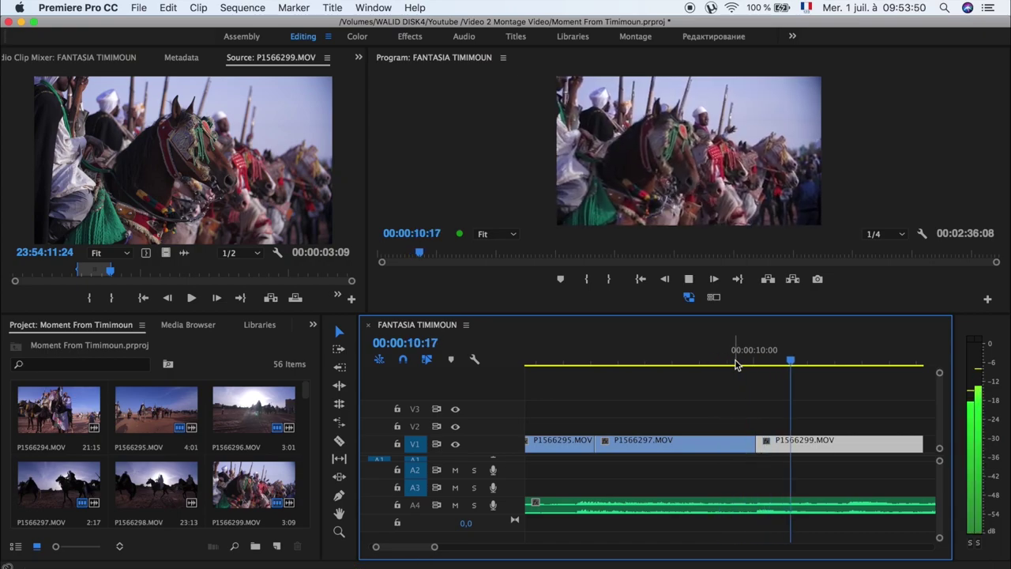
click(684, 364)
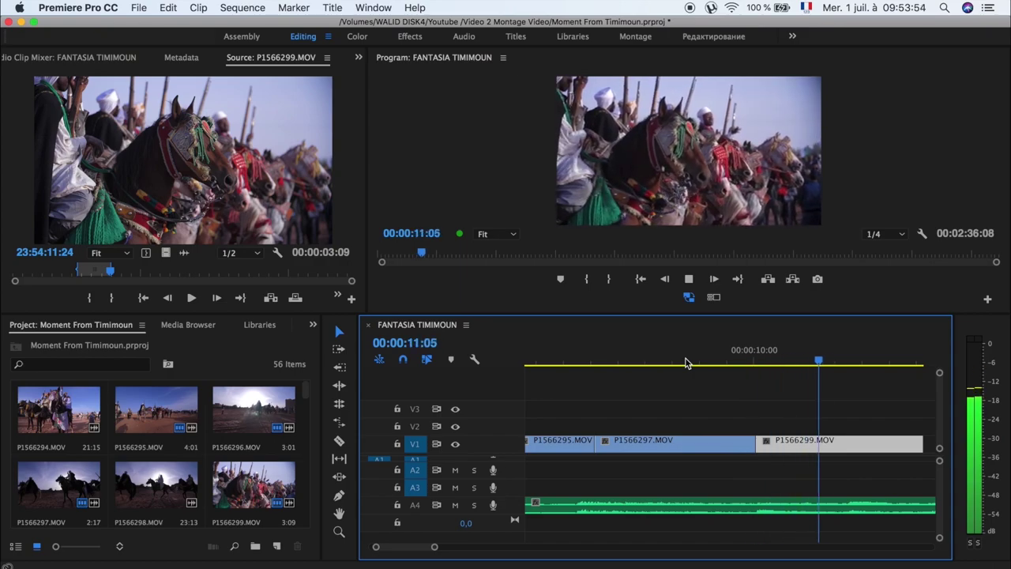
key(space)
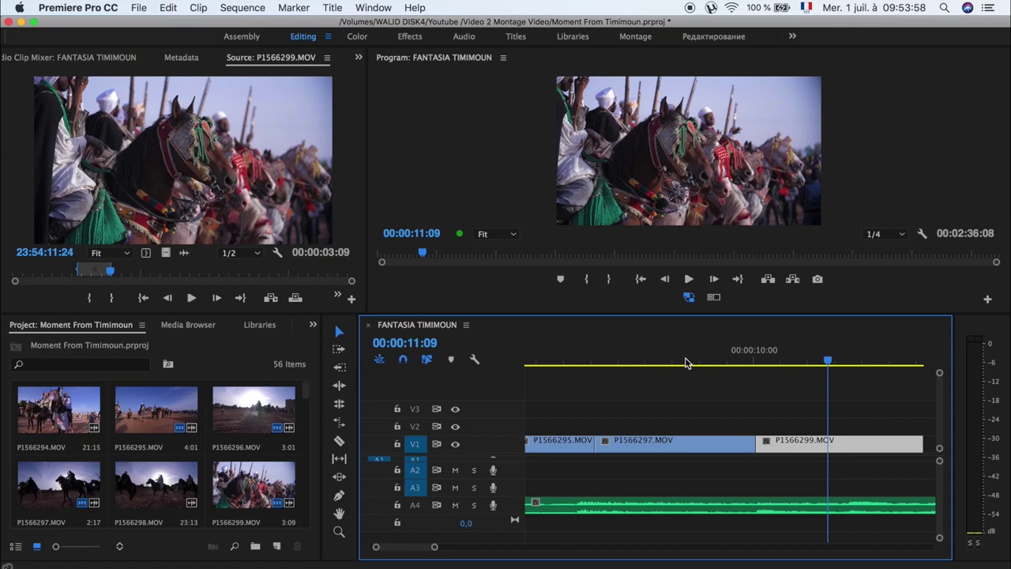
key(space)
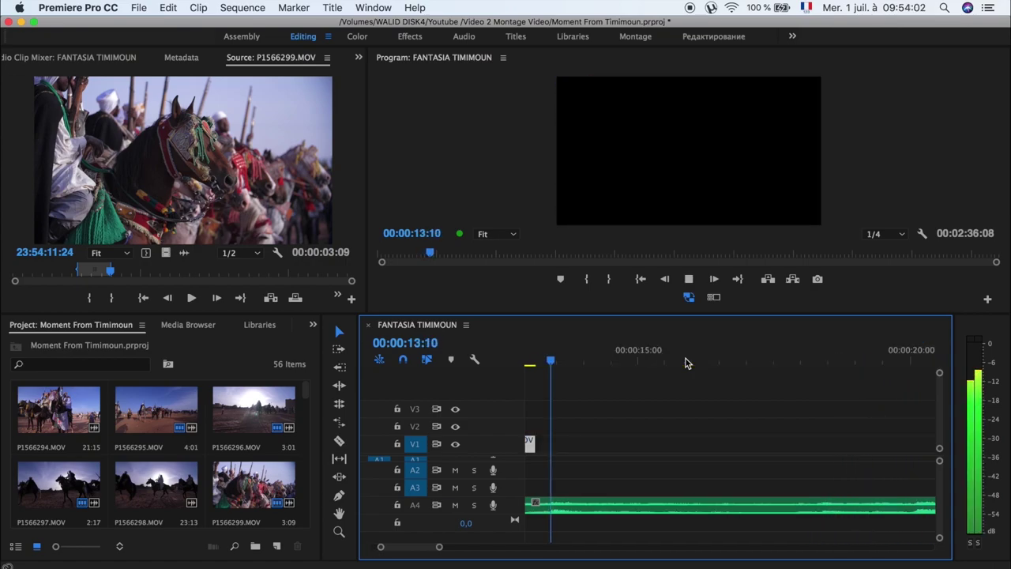
Step: Extend the last clip's end to 00:00:13:11 and replay from about 9 seconds
key(space)
key(minus)
key(equal)
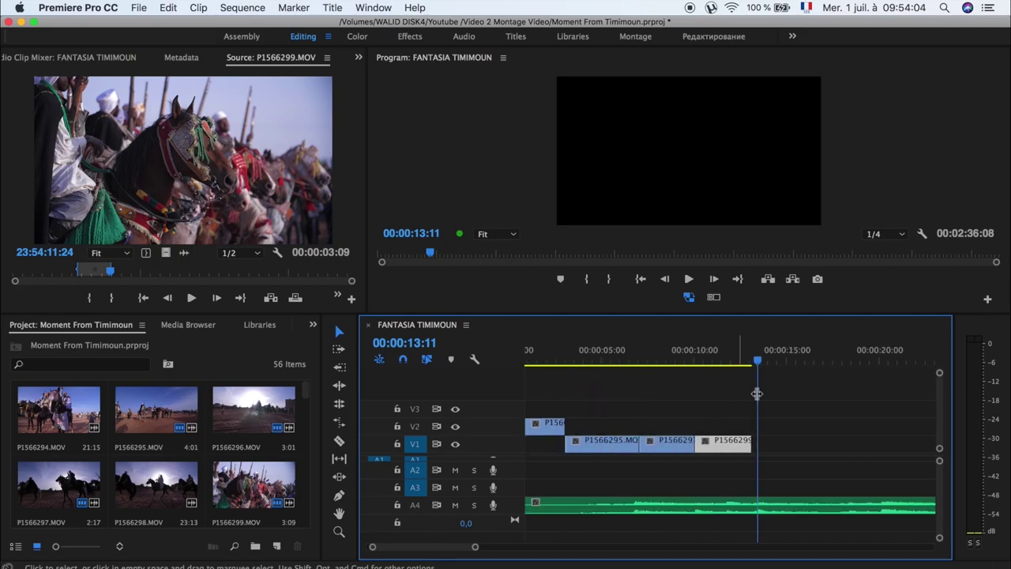
key(equal)
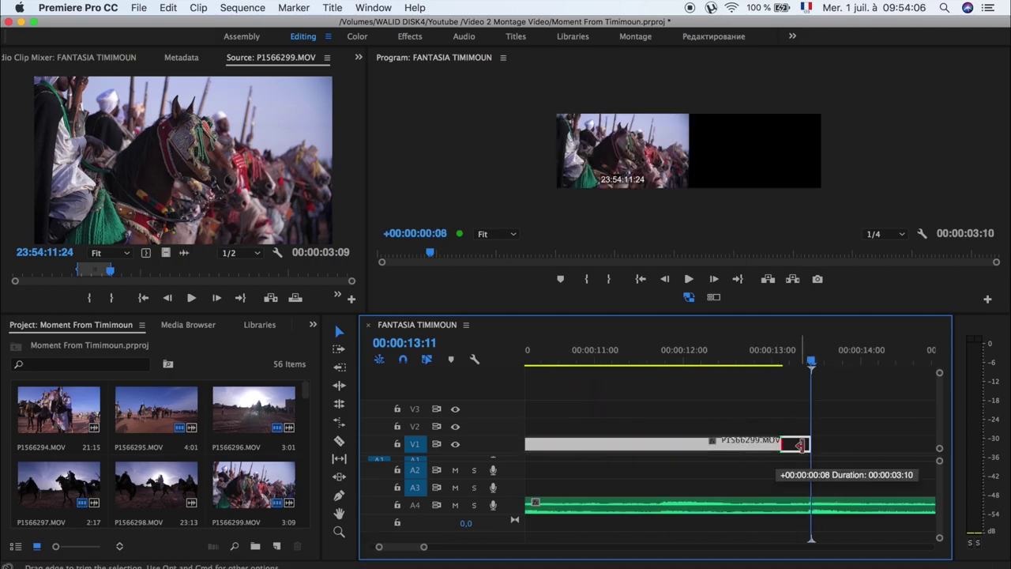
drag(773, 446, 810, 445)
key(minus)
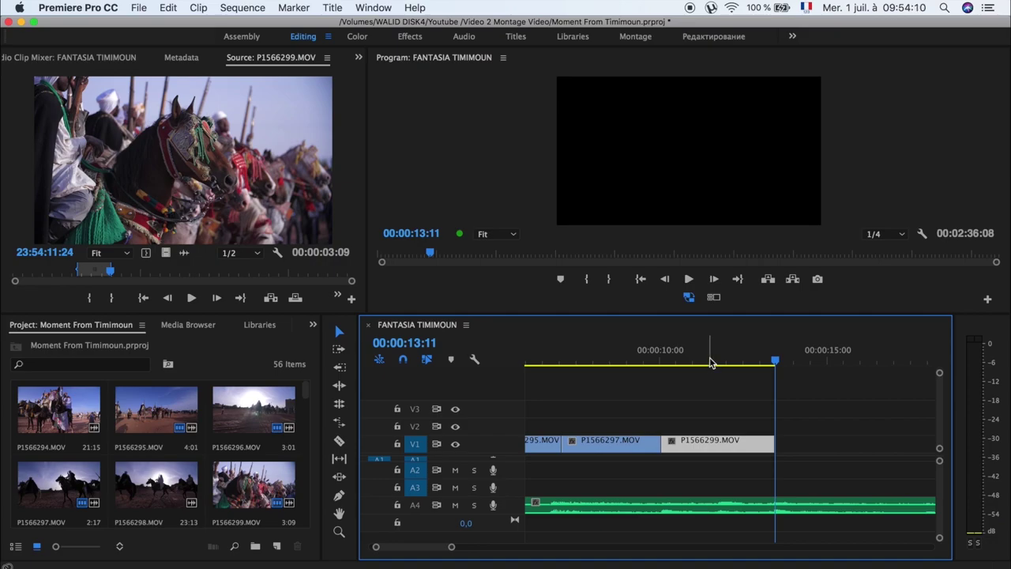
click(646, 348)
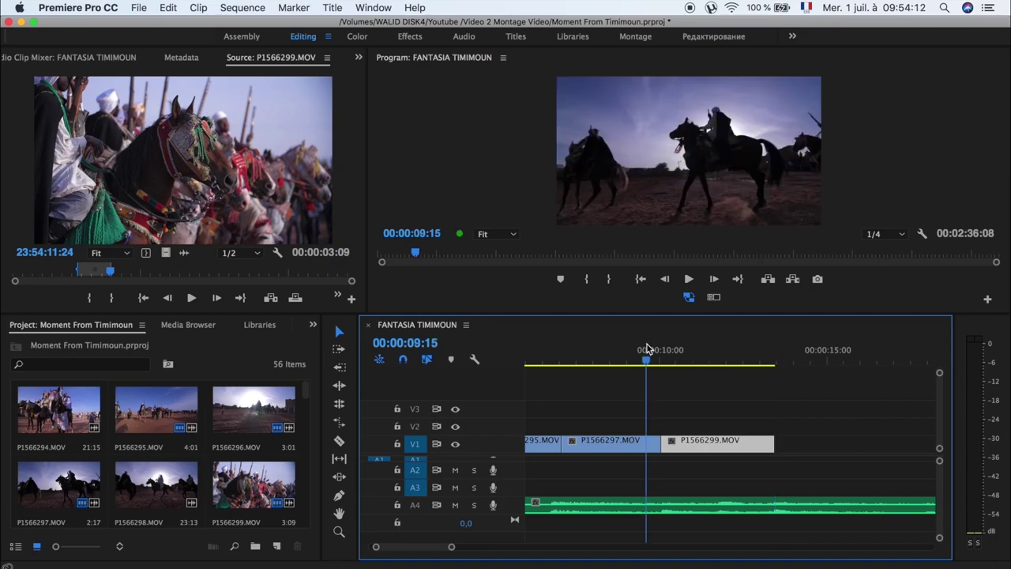
key(space)
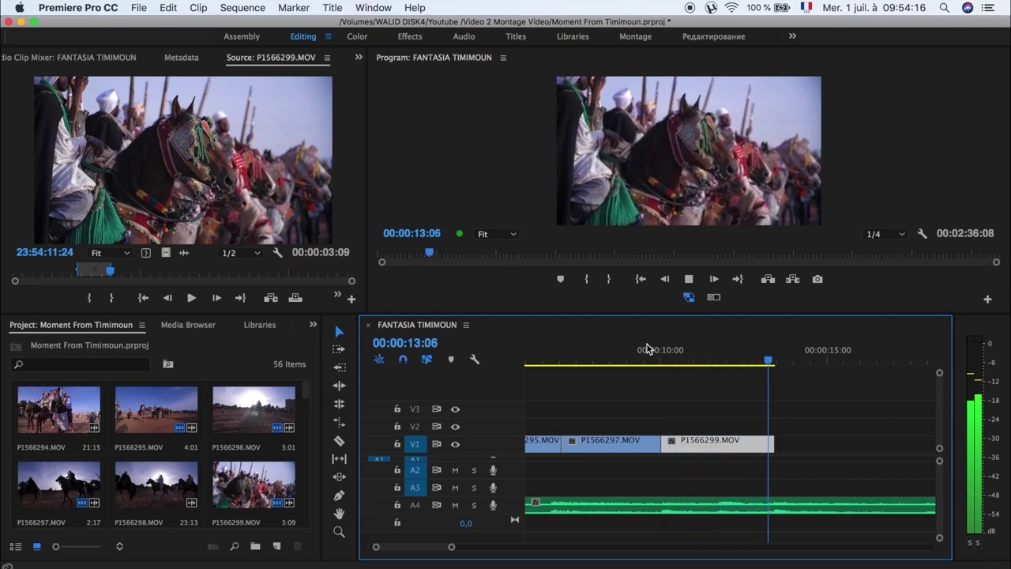
key(space)
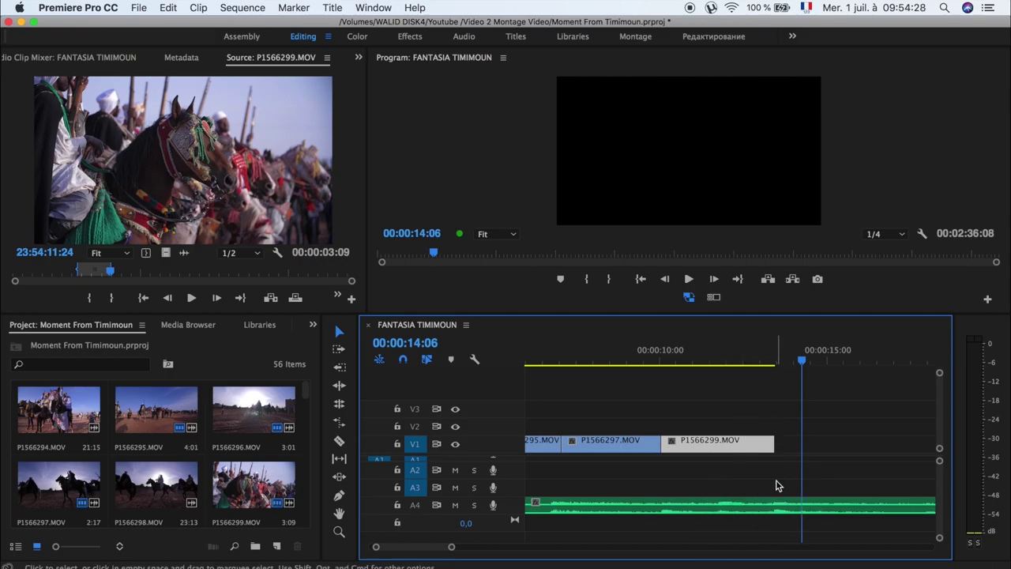
Step: Trim a few frames off P1566299's end and play the sequence from the start
scroll(776, 486, up, 5)
scroll(775, 486, up, 3)
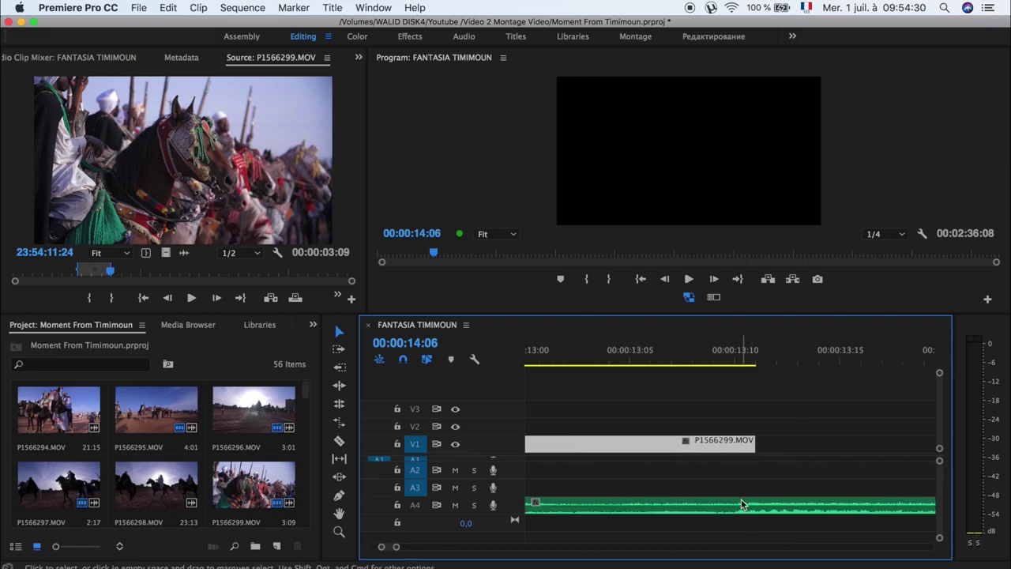
drag(754, 445, 735, 452)
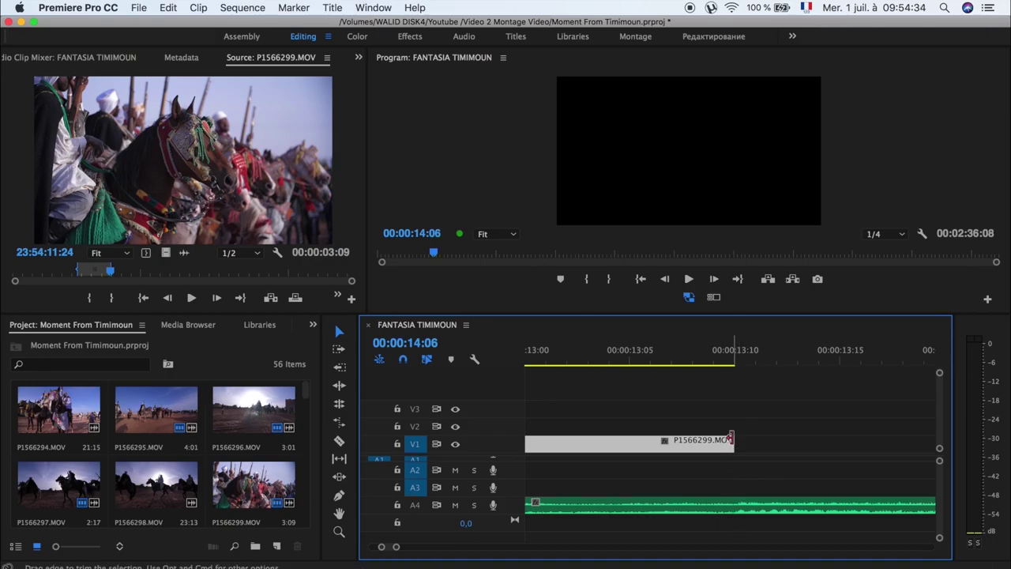
drag(733, 441, 695, 404)
scroll(695, 404, down, 3)
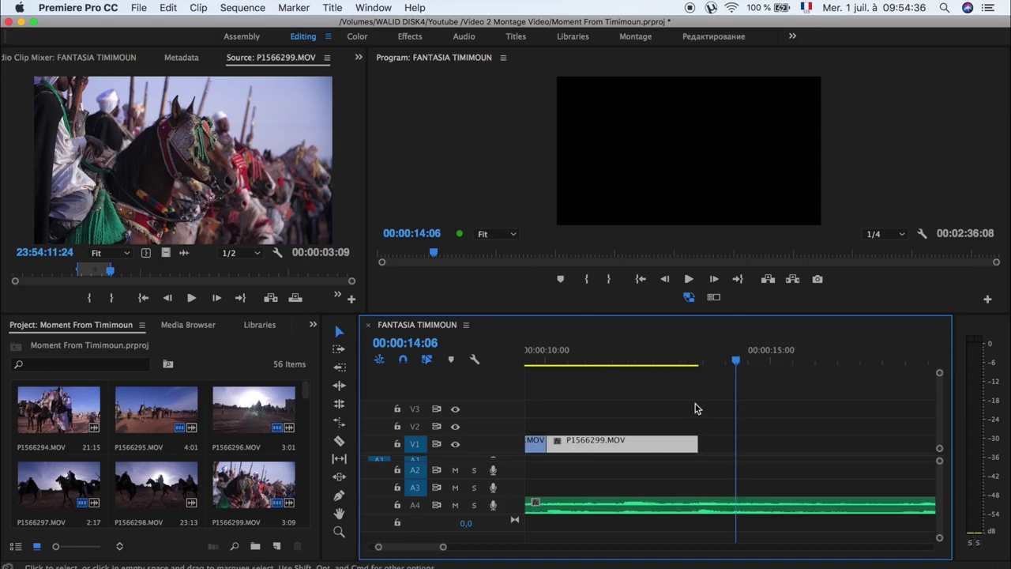
scroll(695, 404, down, 3)
scroll(695, 403, down, 2)
key(Home)
key(space)
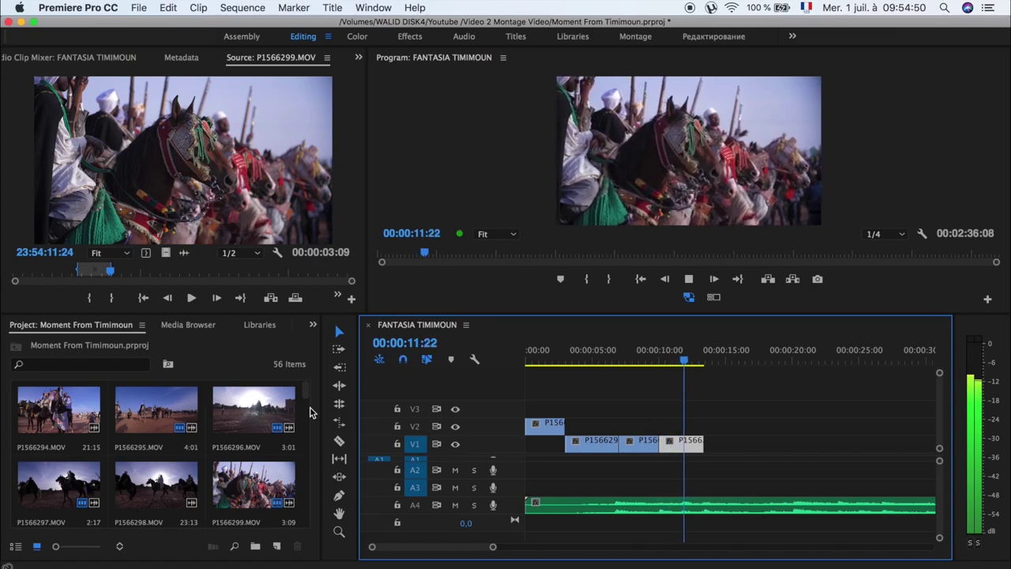
drag(699, 355, 498, 363)
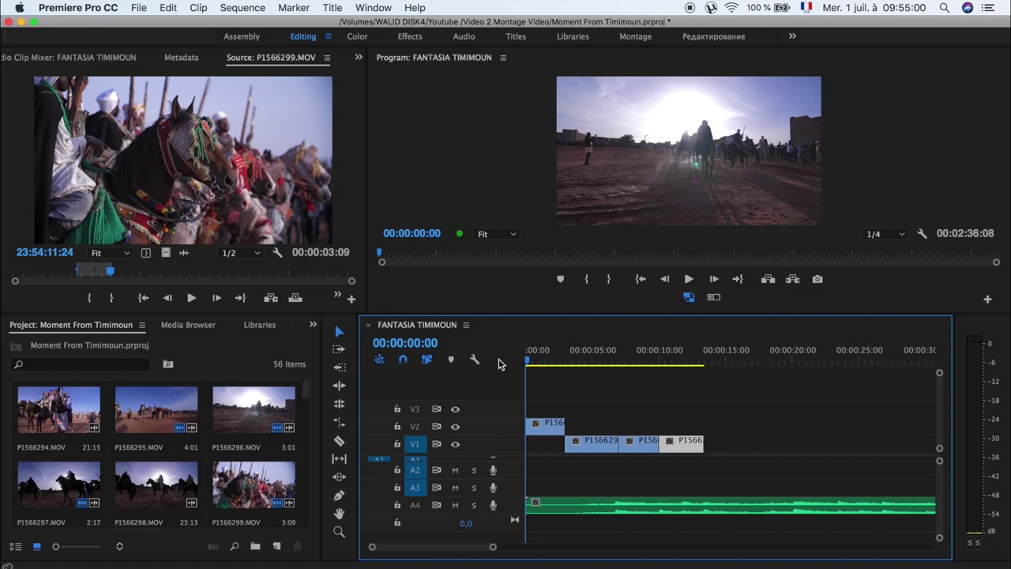
drag(563, 357, 599, 367)
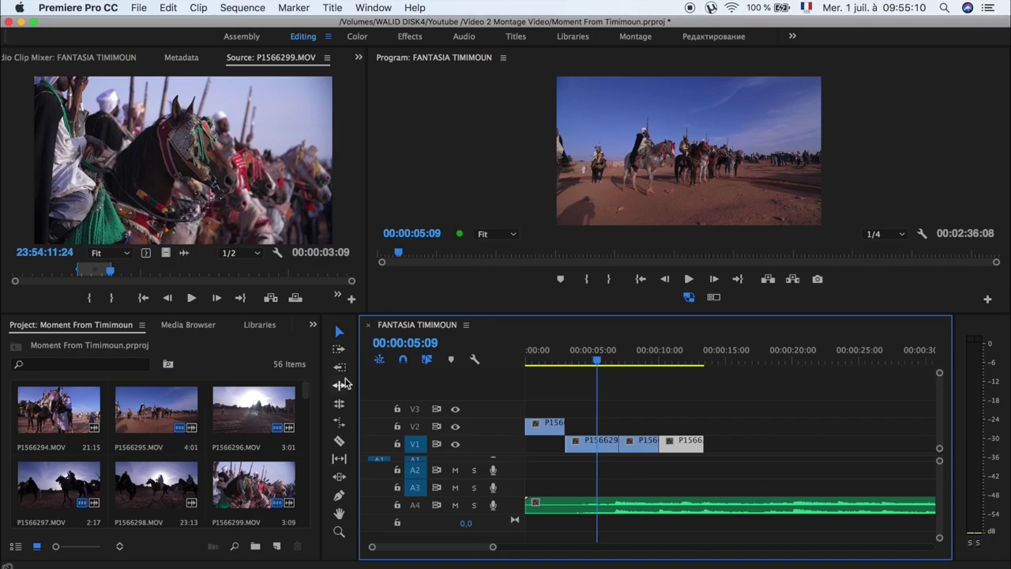
click(340, 334)
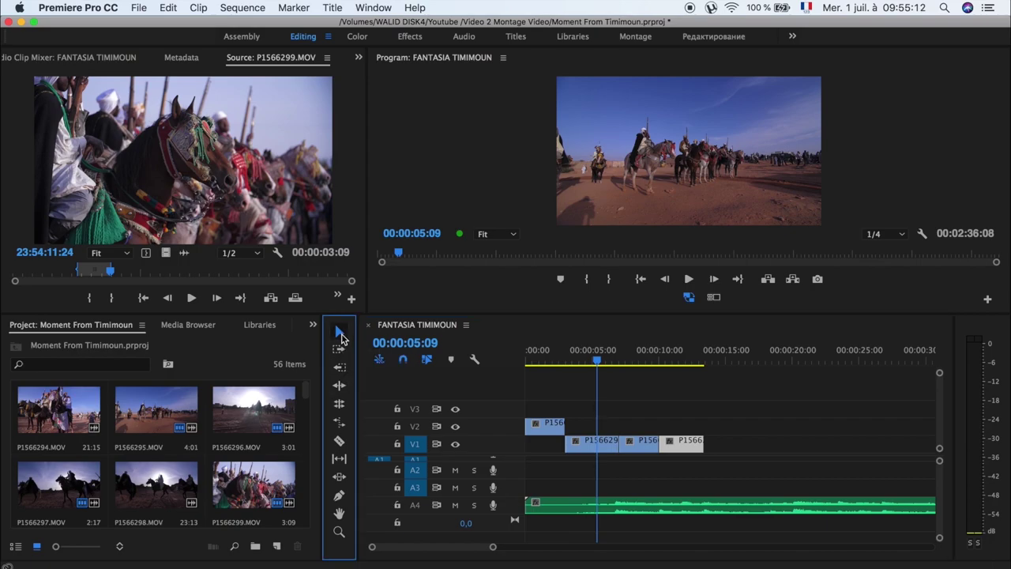
click(641, 443)
drag(641, 443, 639, 448)
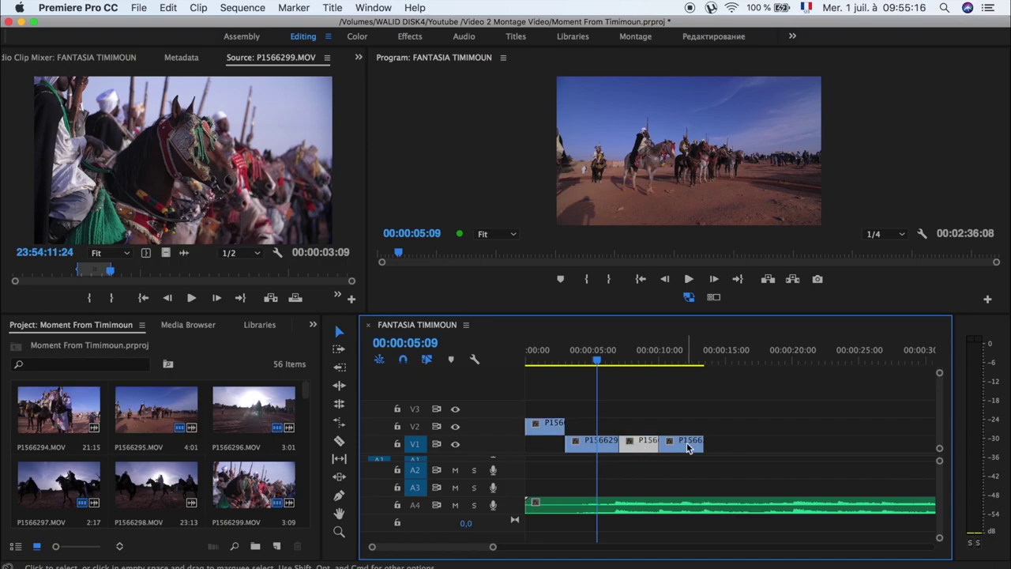
click(603, 446)
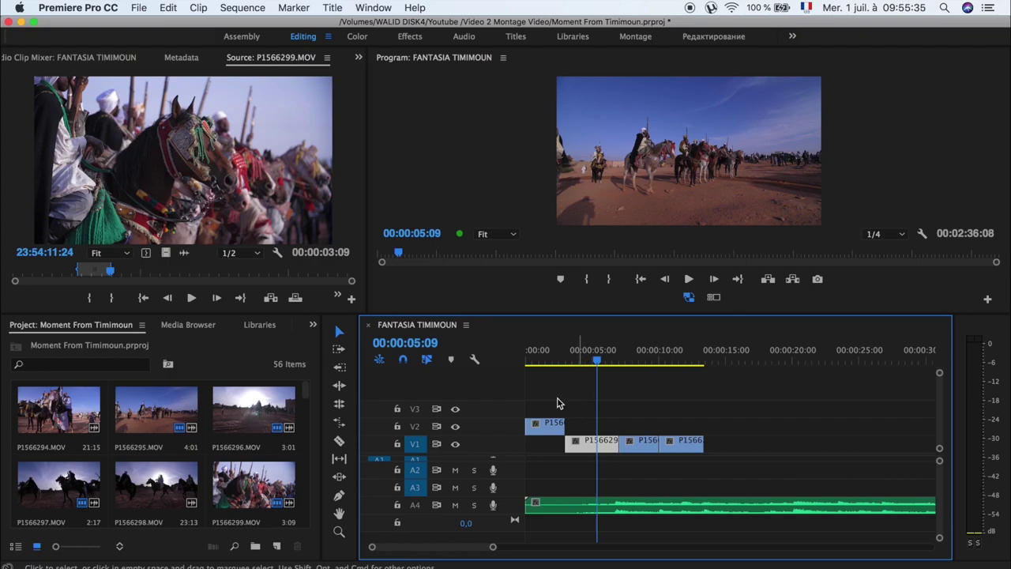
click(339, 440)
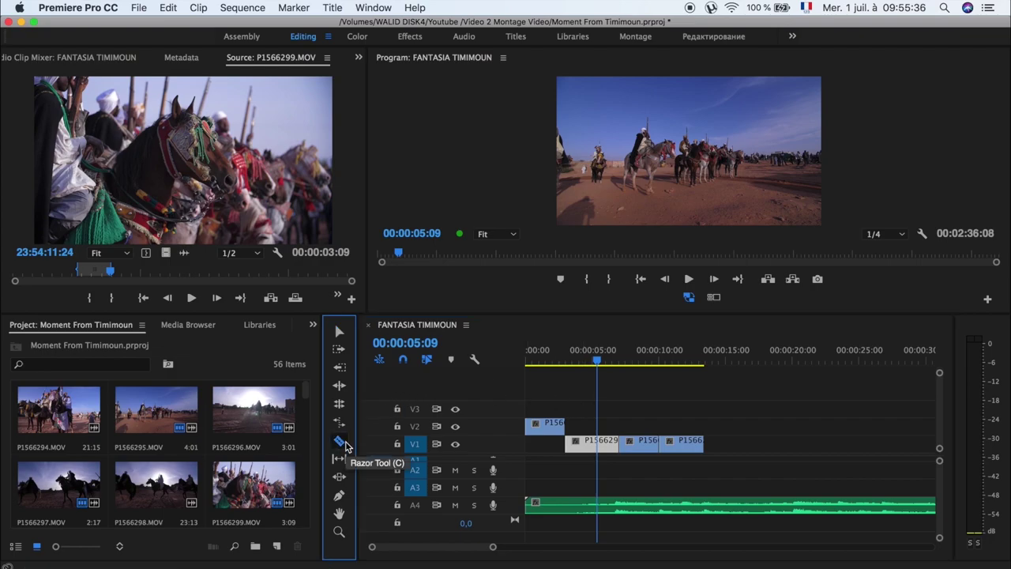
click(604, 444)
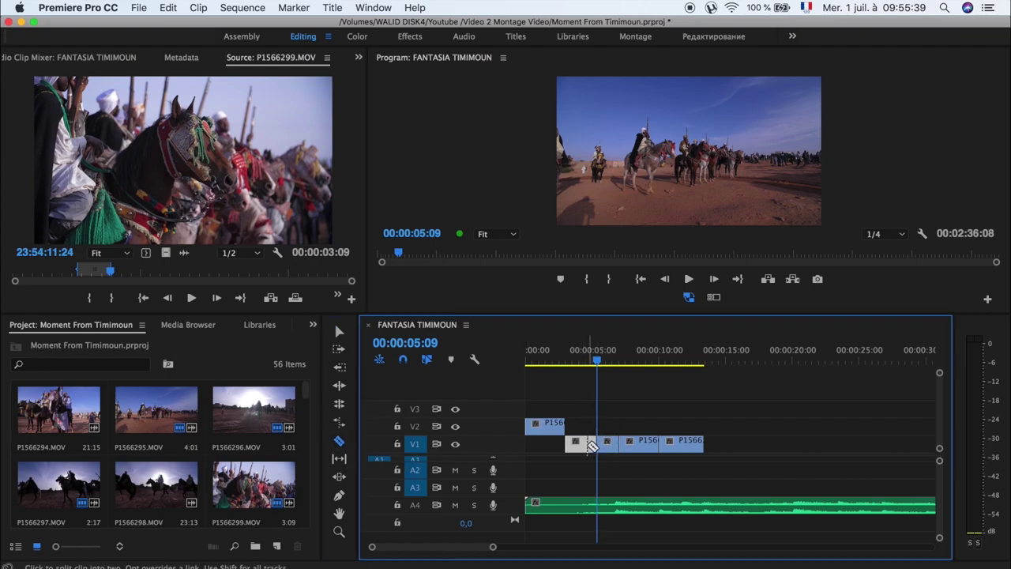
click(585, 444)
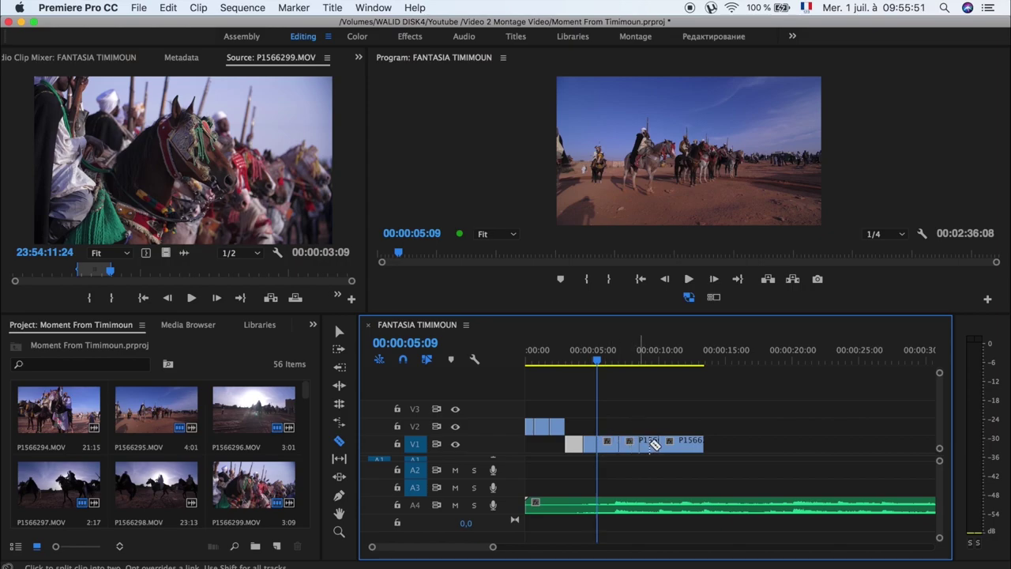
drag(582, 359, 594, 359)
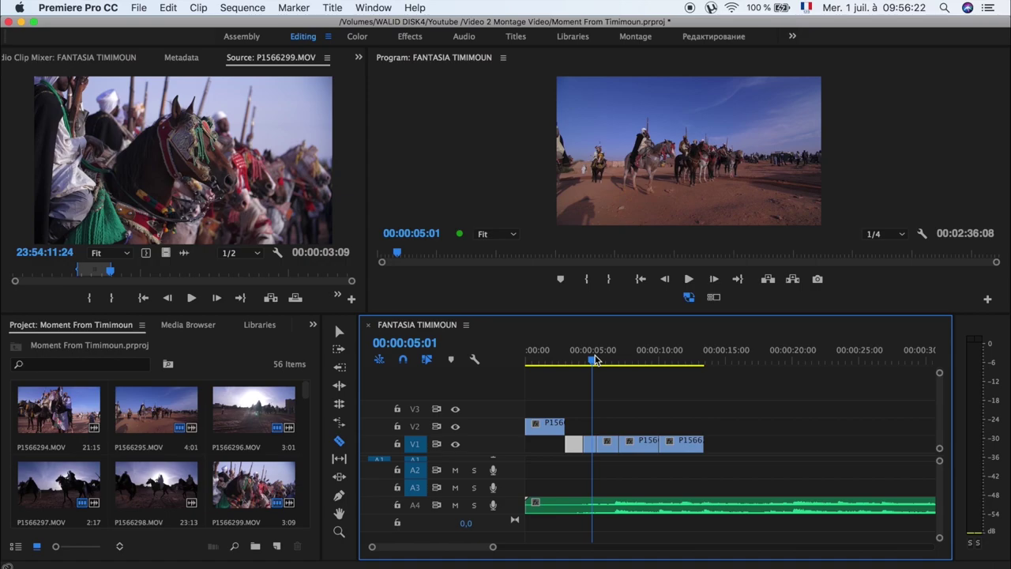
key(ctrl+z)
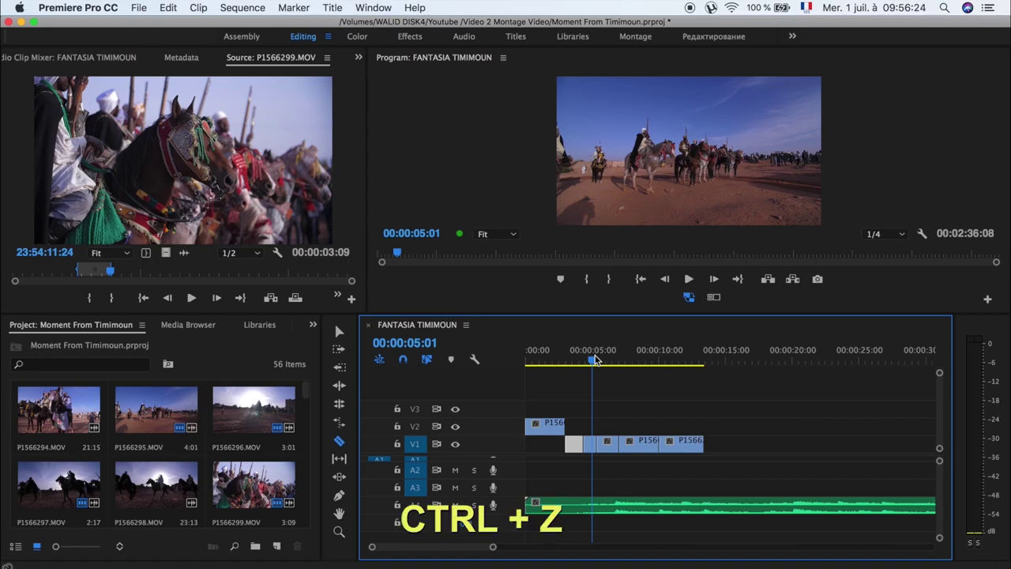
key(ctrl+z)
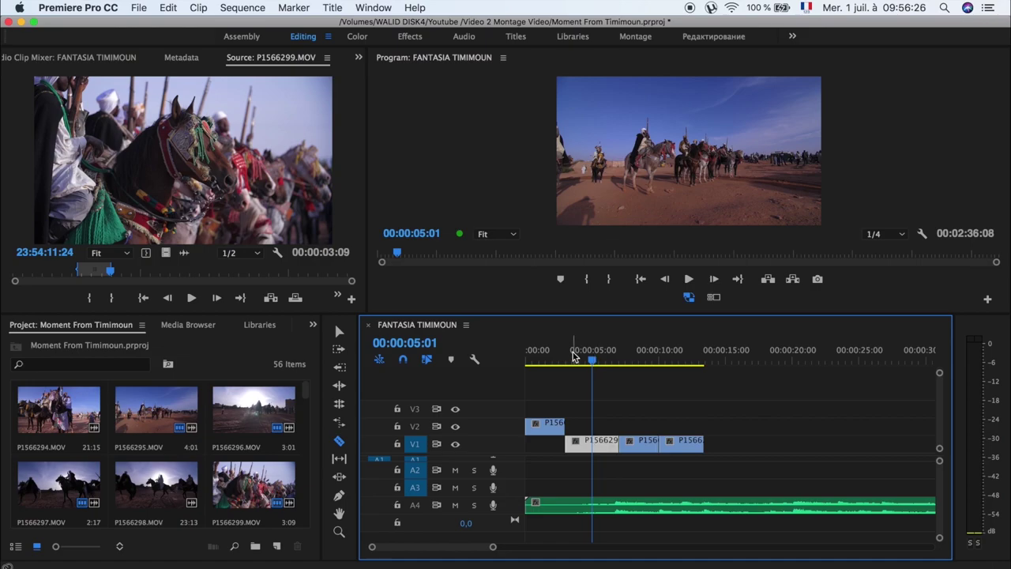
click(579, 359)
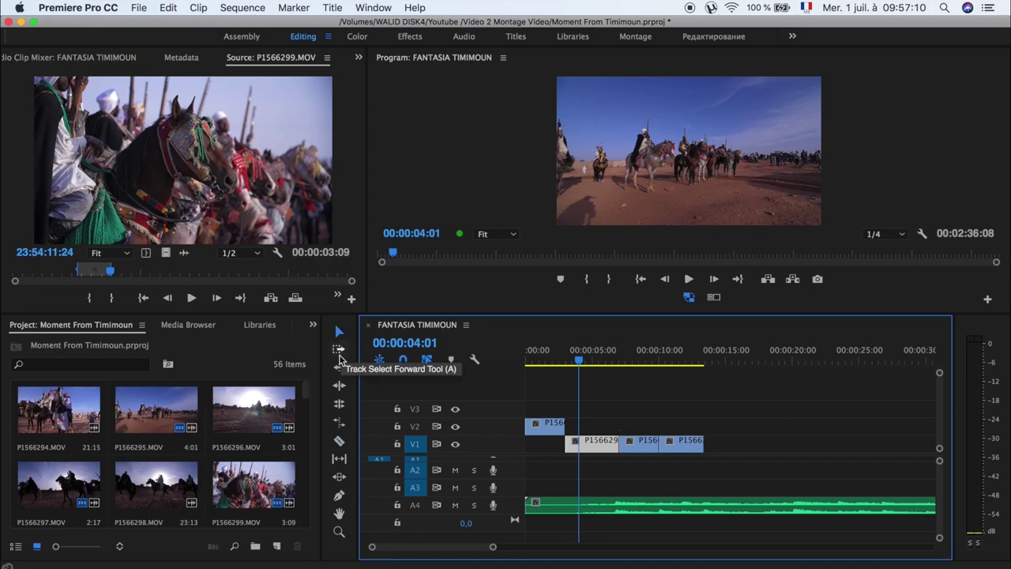
Step: Switch between the Selection and Razor tools while selecting the V2 and first V1 clips
click(342, 333)
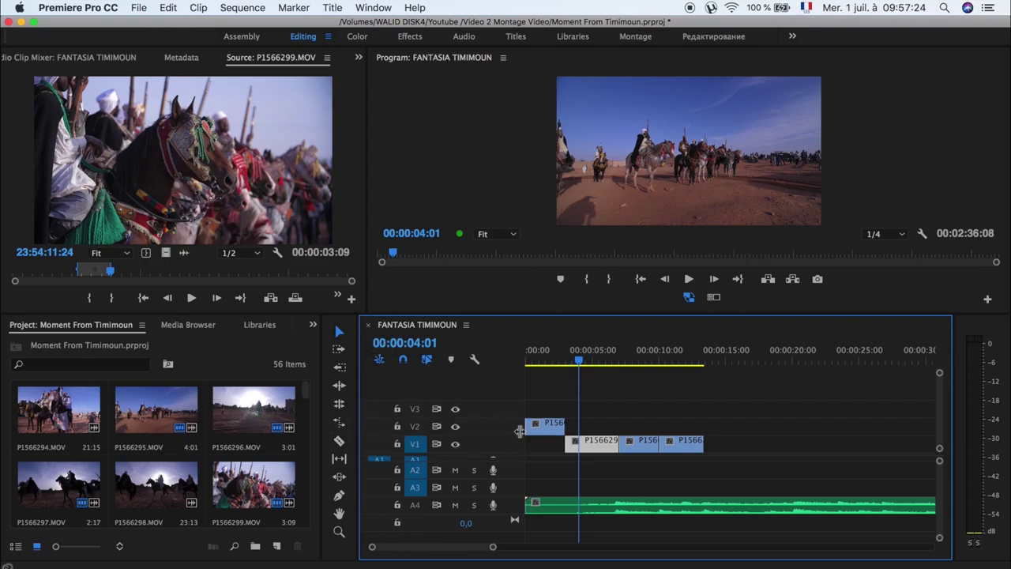
click(542, 430)
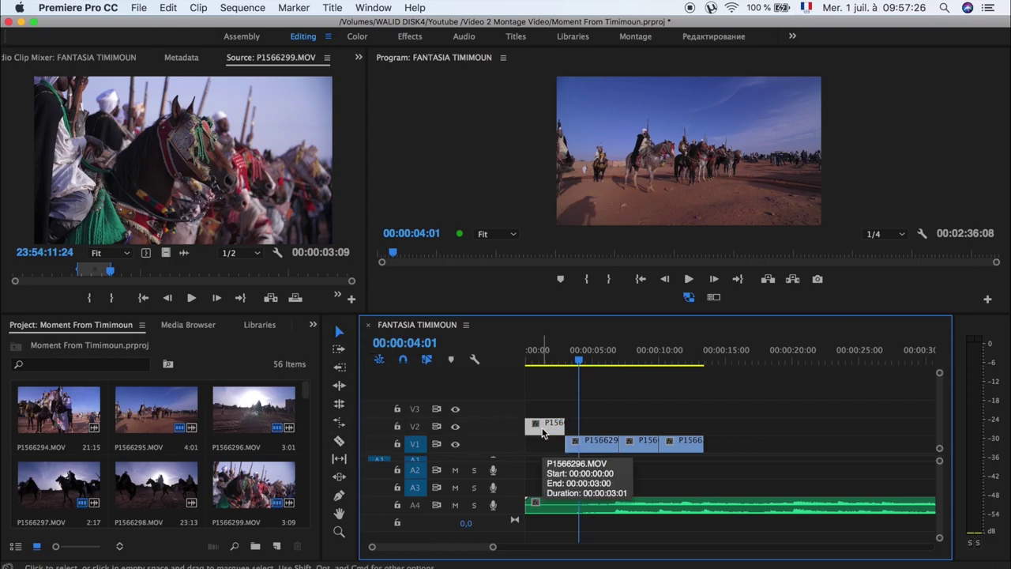
click(339, 440)
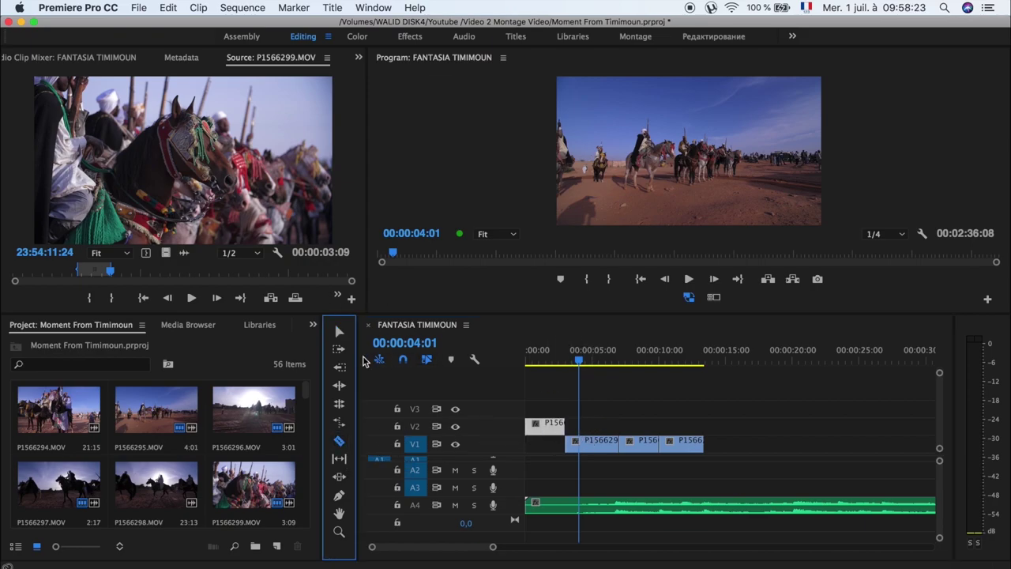
click(338, 331)
click(588, 444)
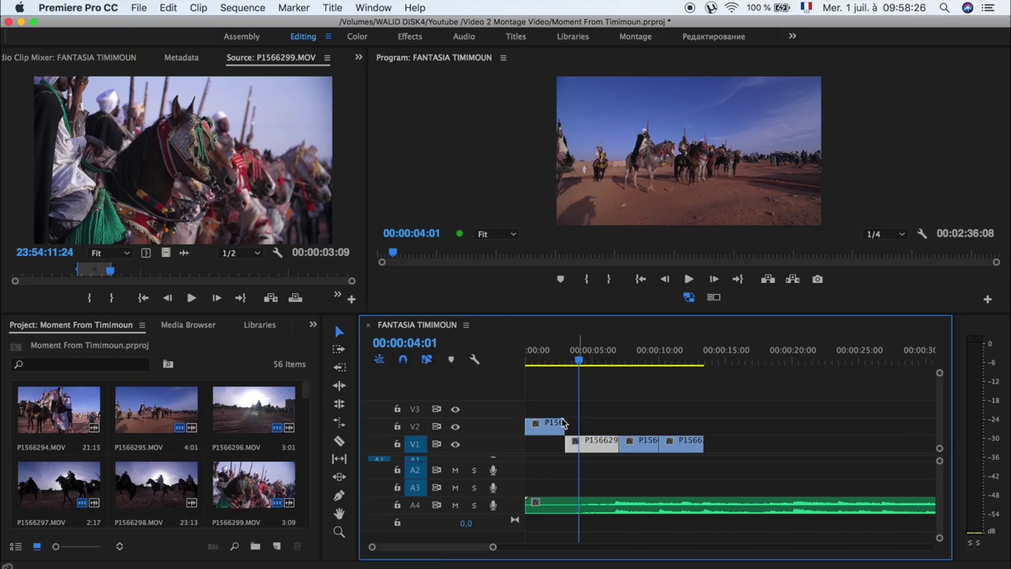
click(341, 439)
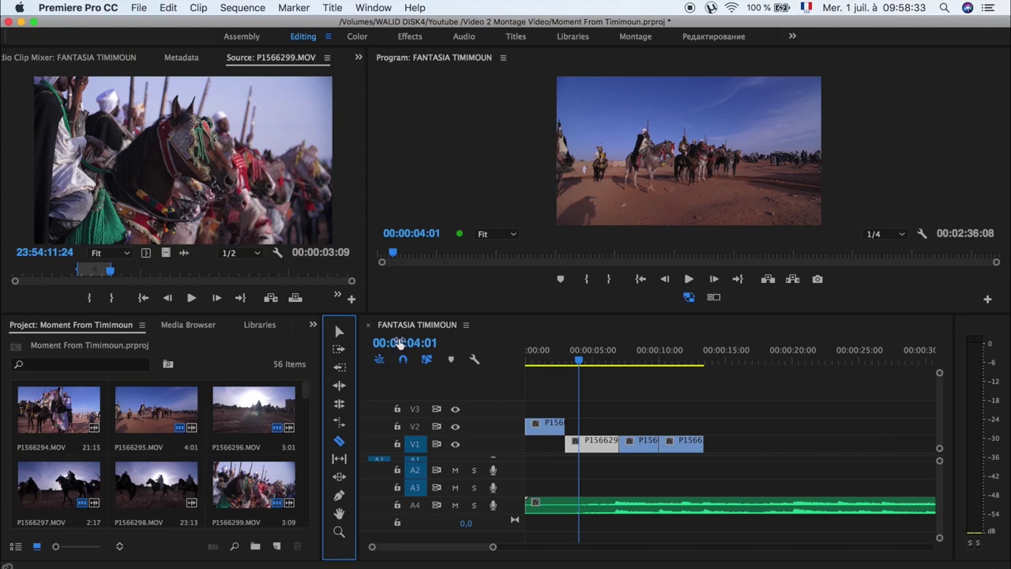
click(337, 333)
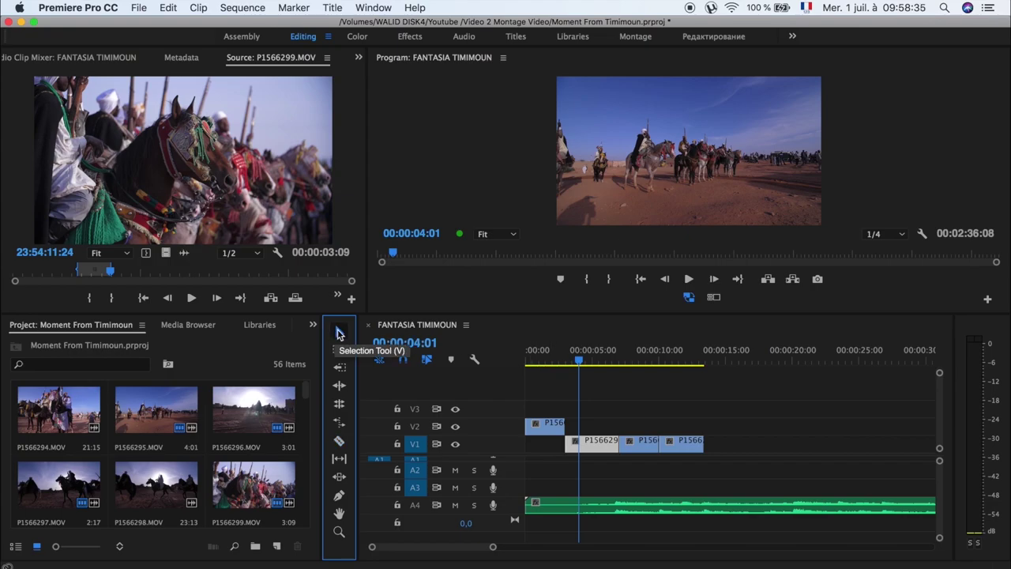
key(v)
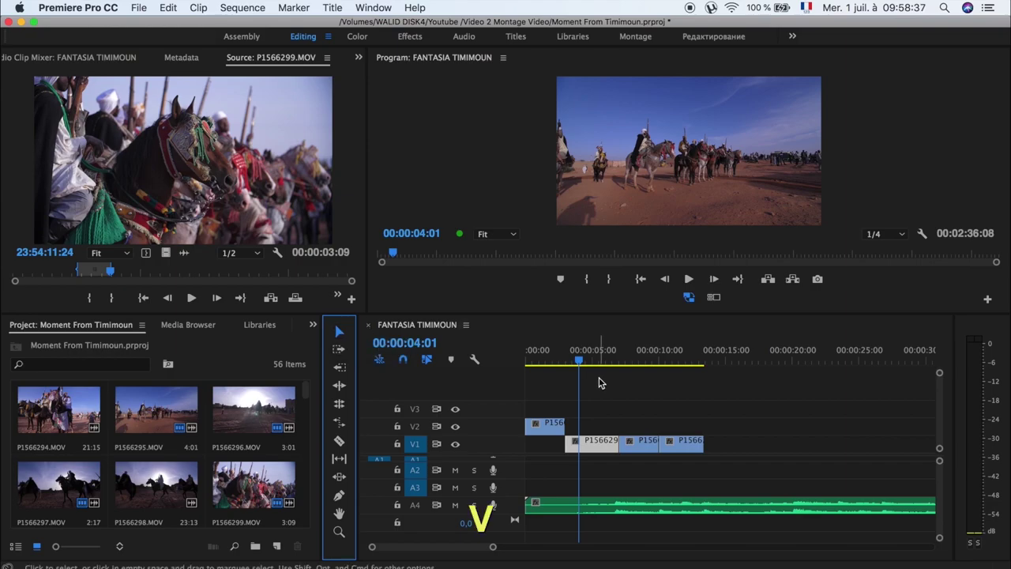
click(548, 427)
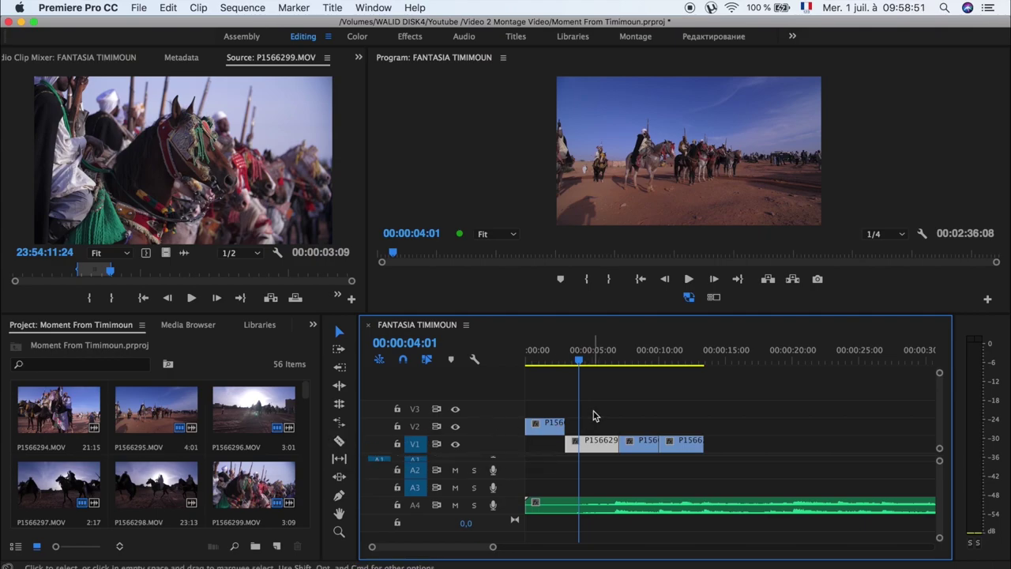
key(c)
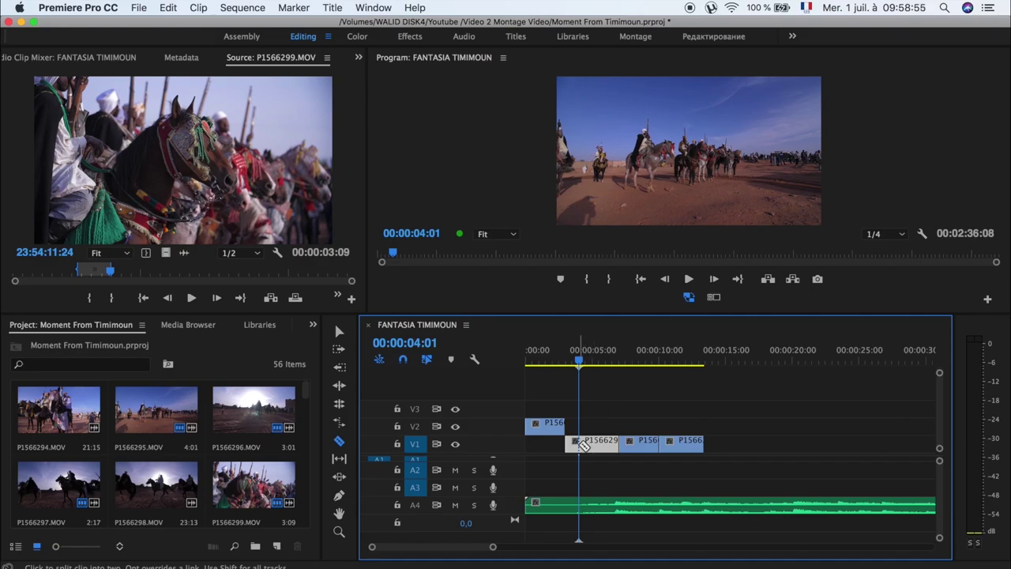
key(v)
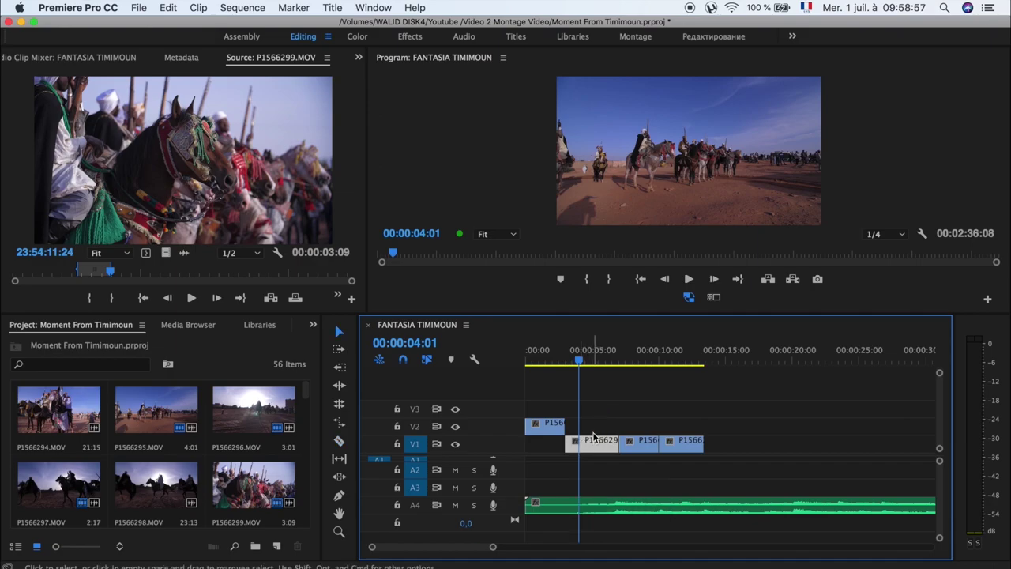
key(c)
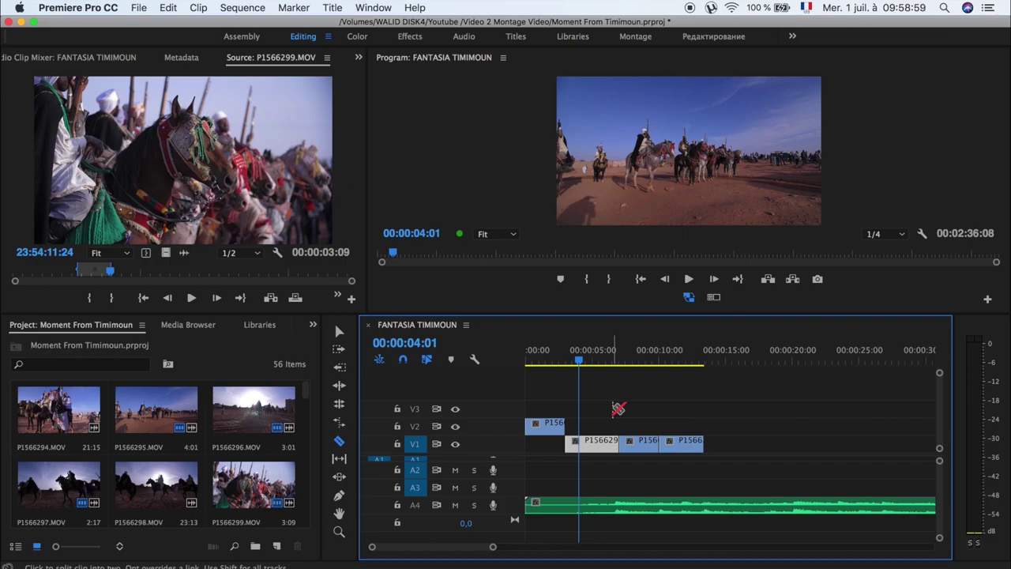
key(v)
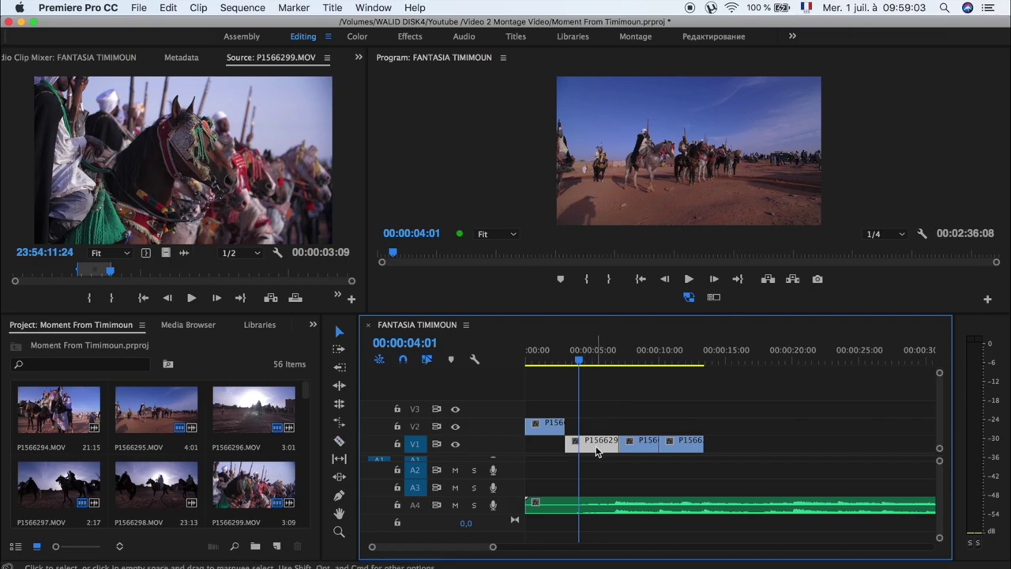
Step: Razor-cut the middle V1 clip twice, splitting it into three pieces
click(632, 447)
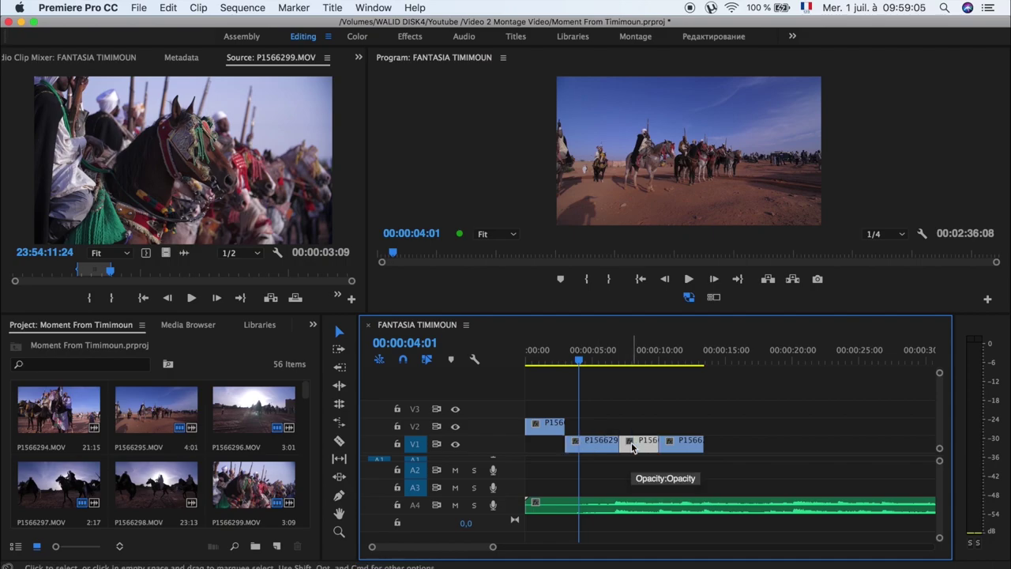
key(c)
click(638, 447)
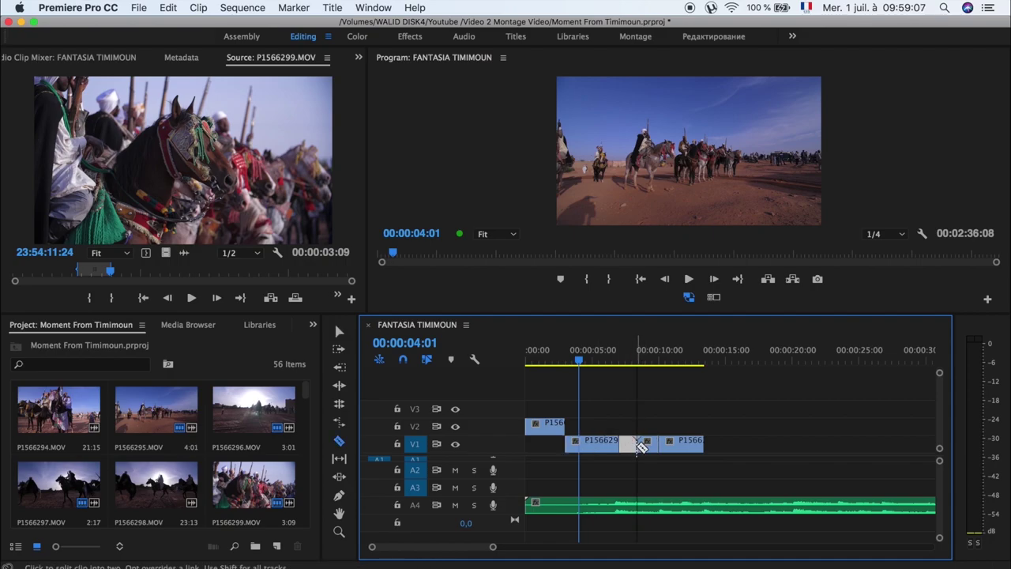
key(v)
click(646, 447)
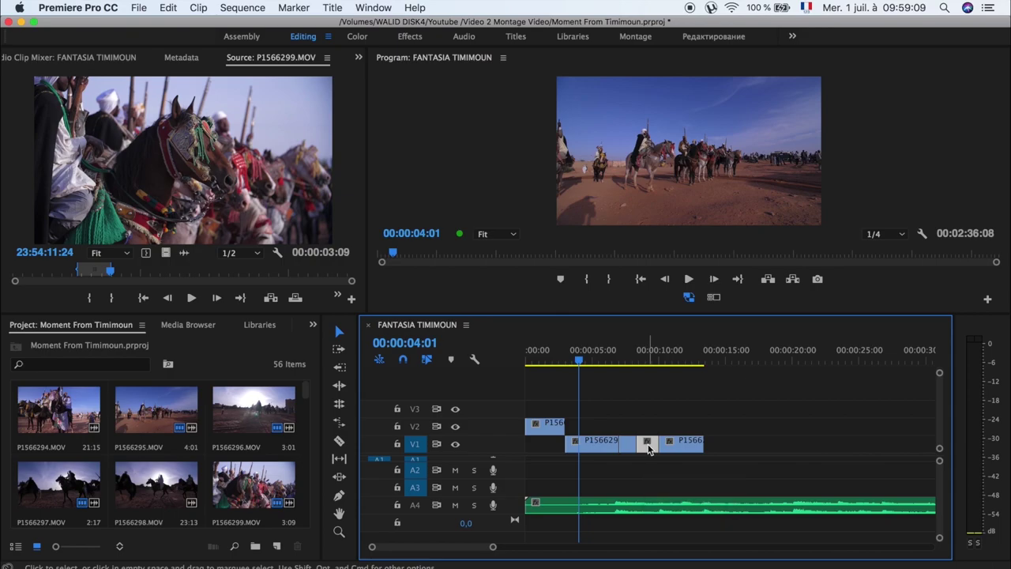
key(c)
click(655, 444)
key(v)
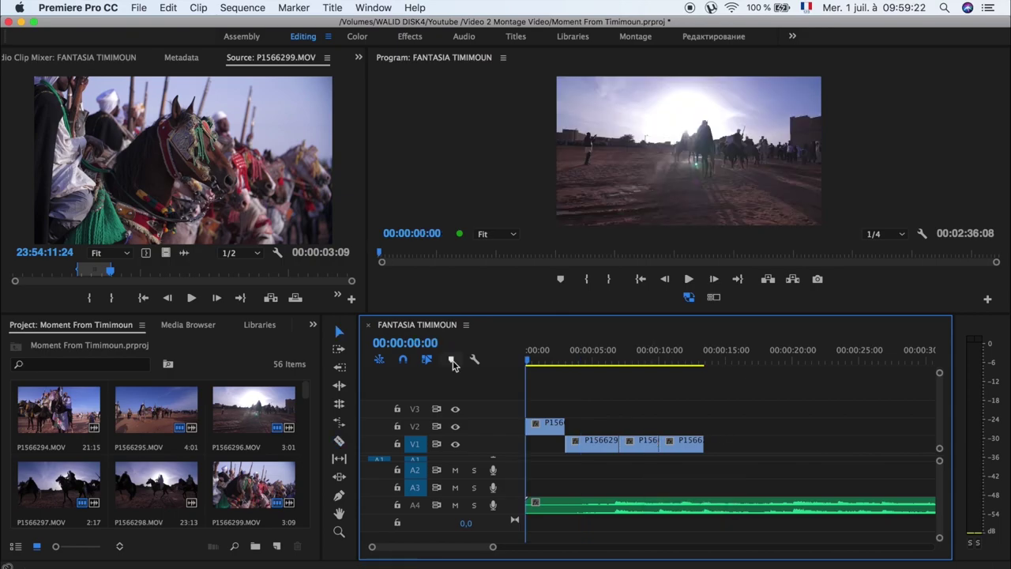
Step: Play the sequence from about 8 seconds to review the cuts
mouse_move(678, 365)
mouse_down()
mouse_move(633, 365)
mouse_move(695, 353)
mouse_up()
key(space)
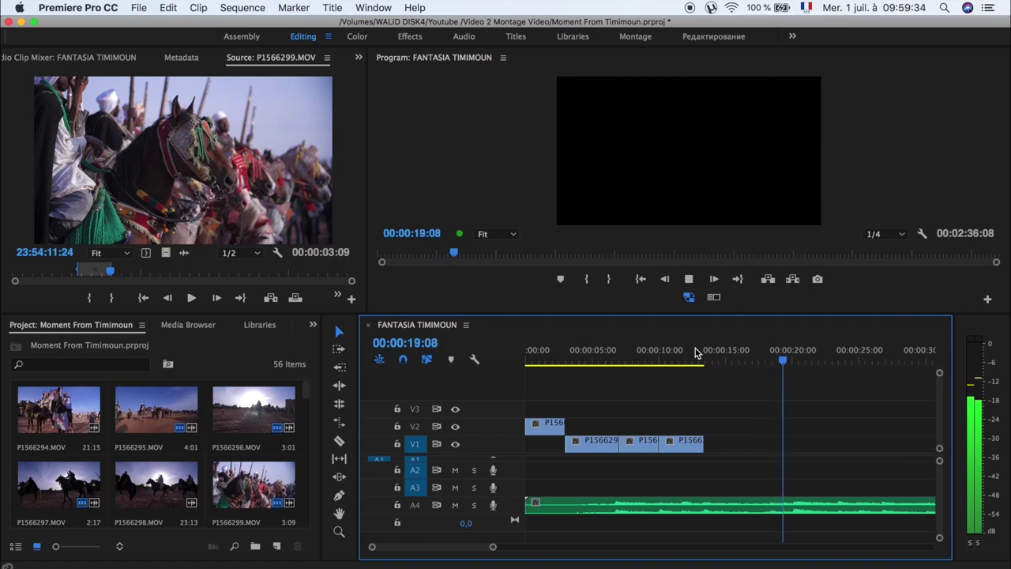
click(686, 359)
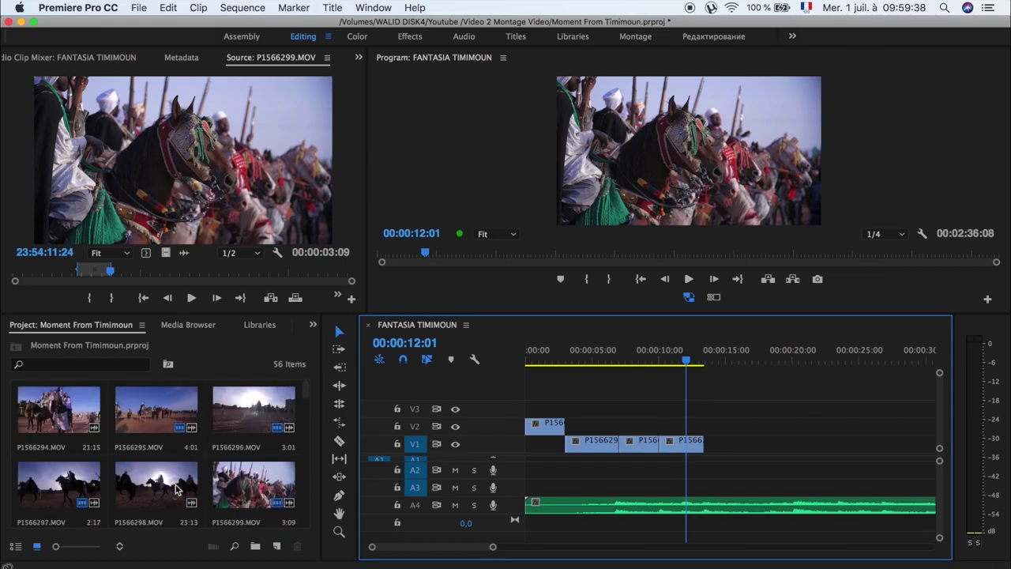
Step: Load P1566307.MOV in the Source monitor and mark a 00:00:09:00 In/Out range
scroll(175, 490, down, 2)
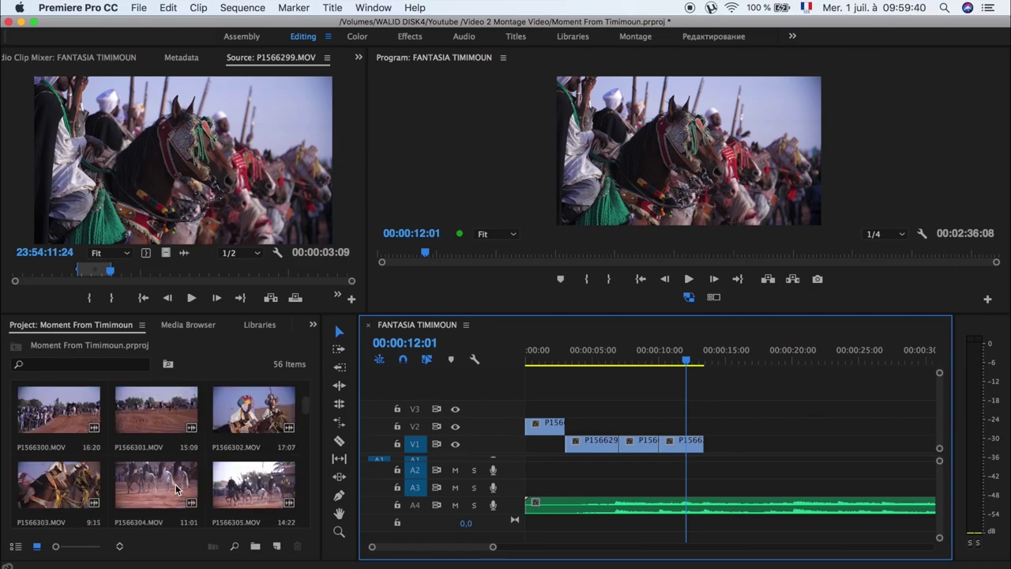
scroll(175, 484, down, 1)
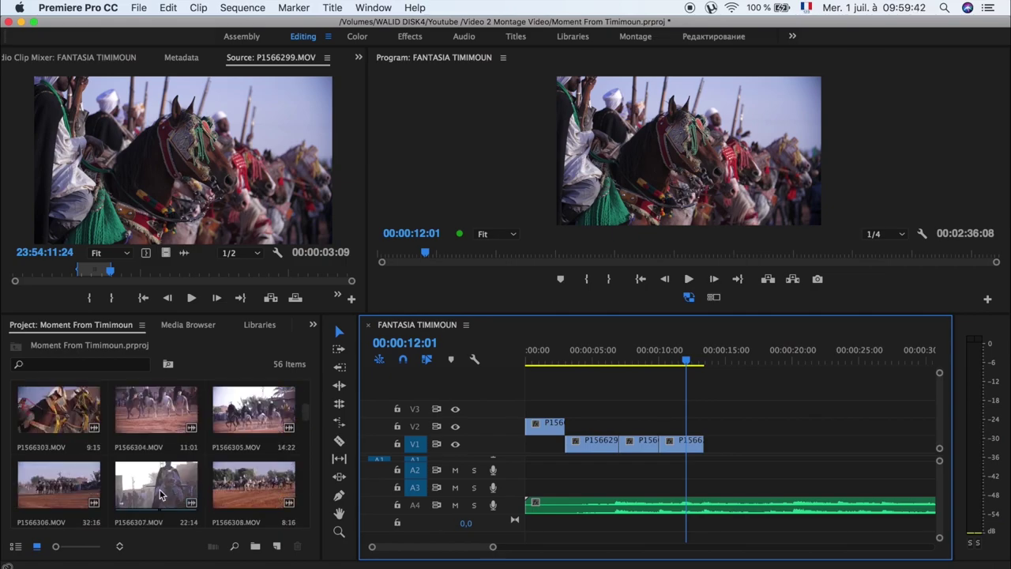
double_click(172, 488)
mouse_move(22, 275)
mouse_down()
mouse_move(31, 276)
mouse_move(18, 277)
mouse_up()
key(space)
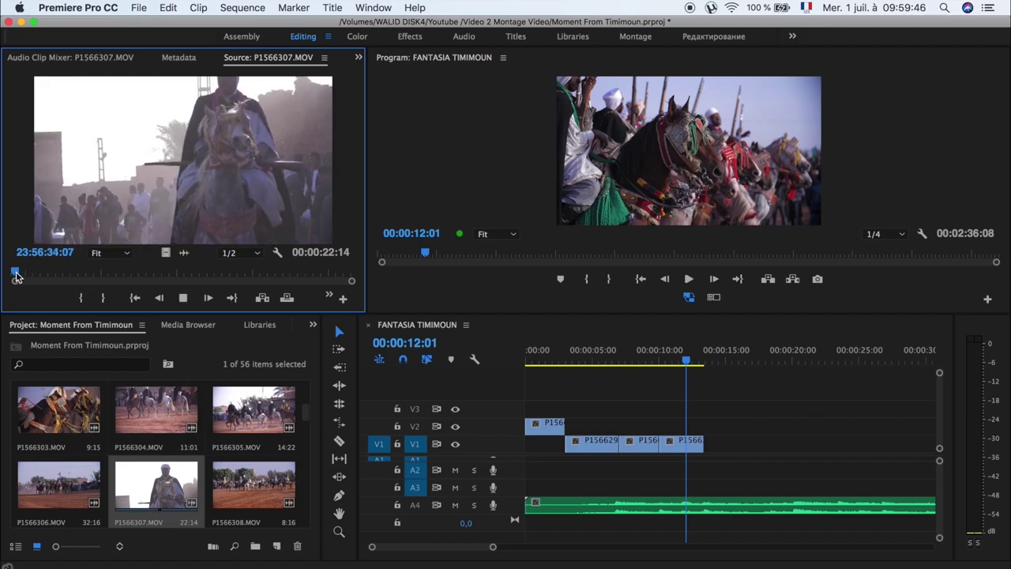
key(space)
key(i)
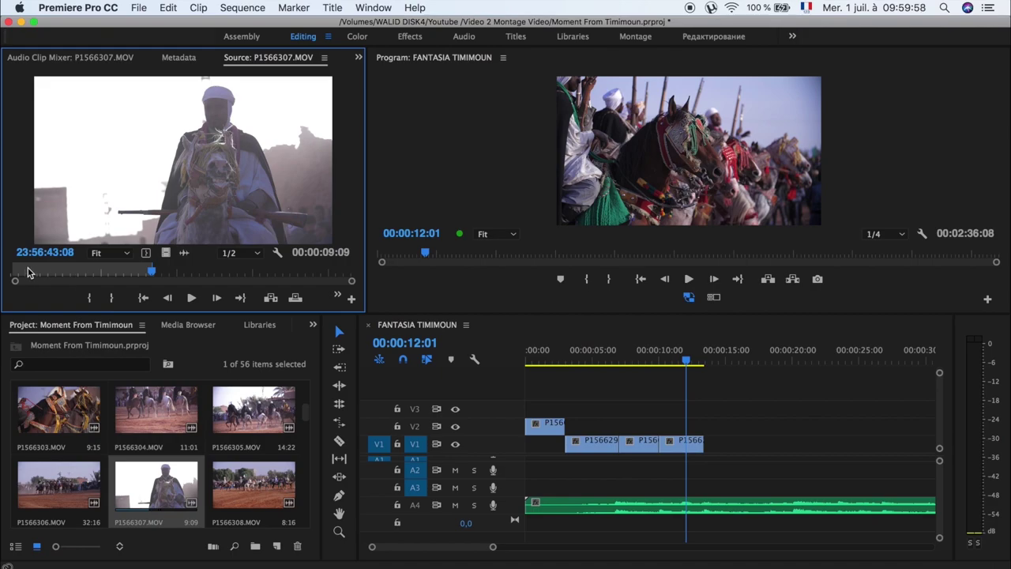
click(93, 301)
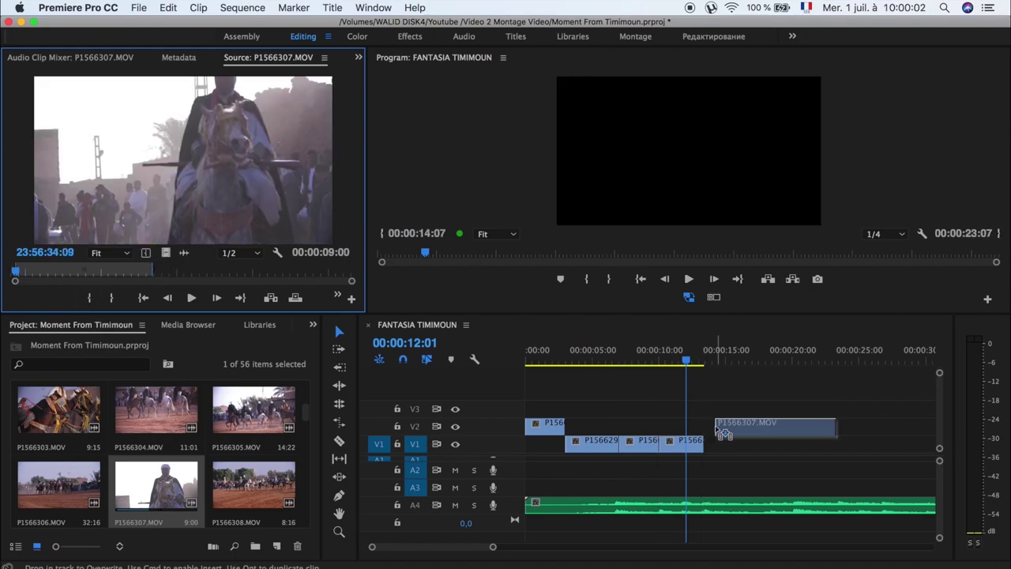
Step: Place the marked P1566307.MOV range at the end of V1 and play to 00:00:15:13
drag(467, 272, 702, 421)
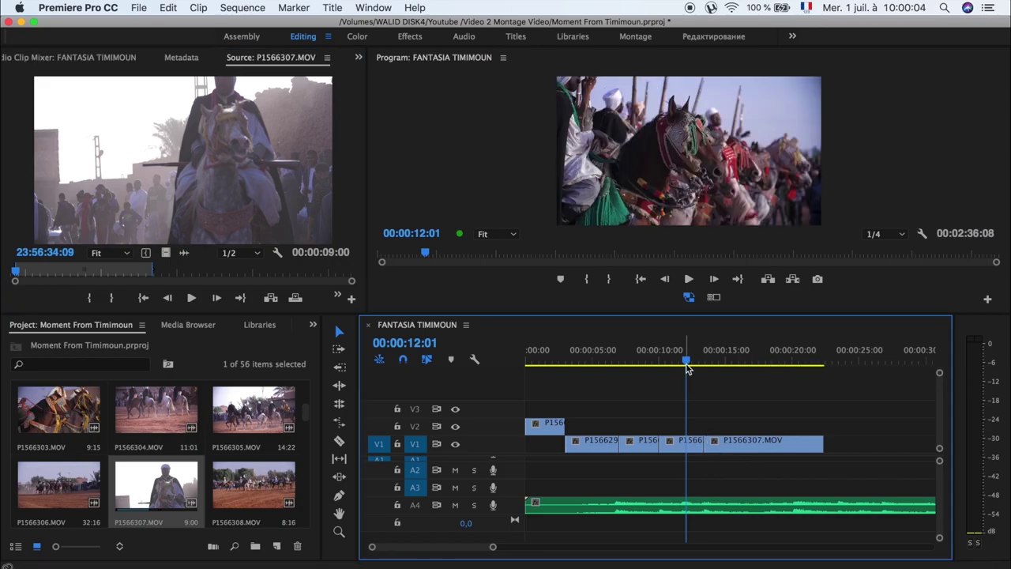
key(space)
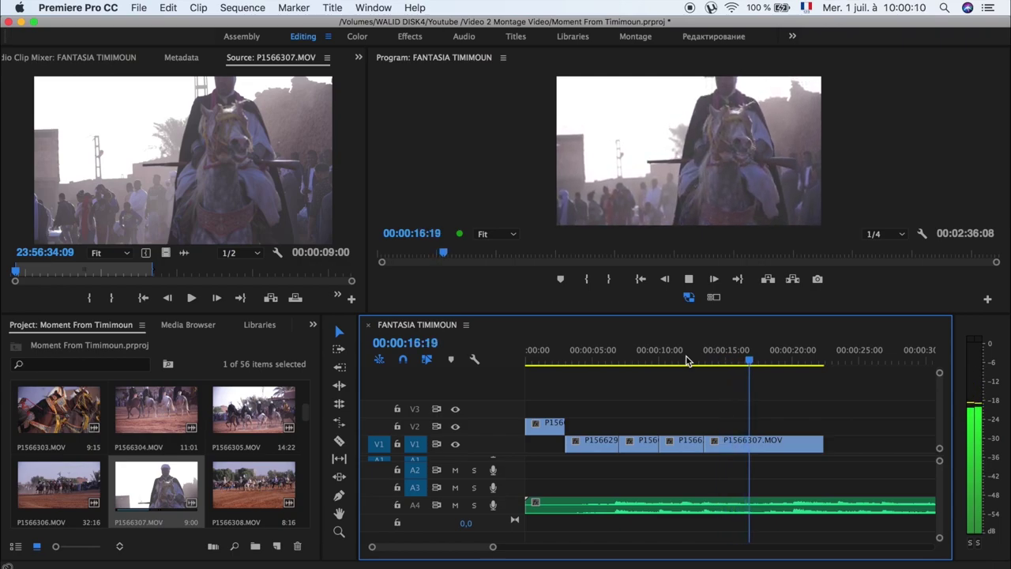
key(space)
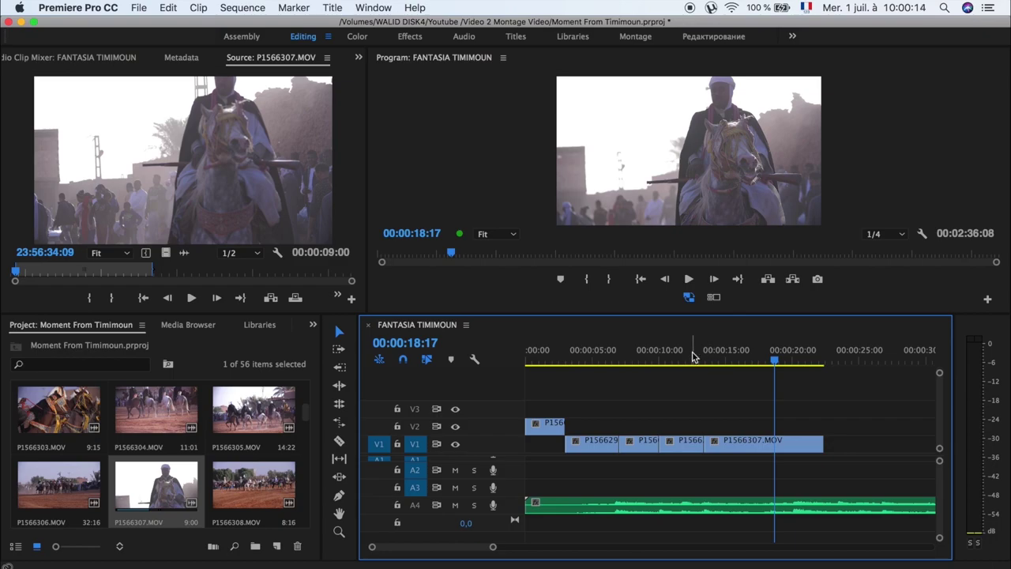
click(691, 357)
key(space)
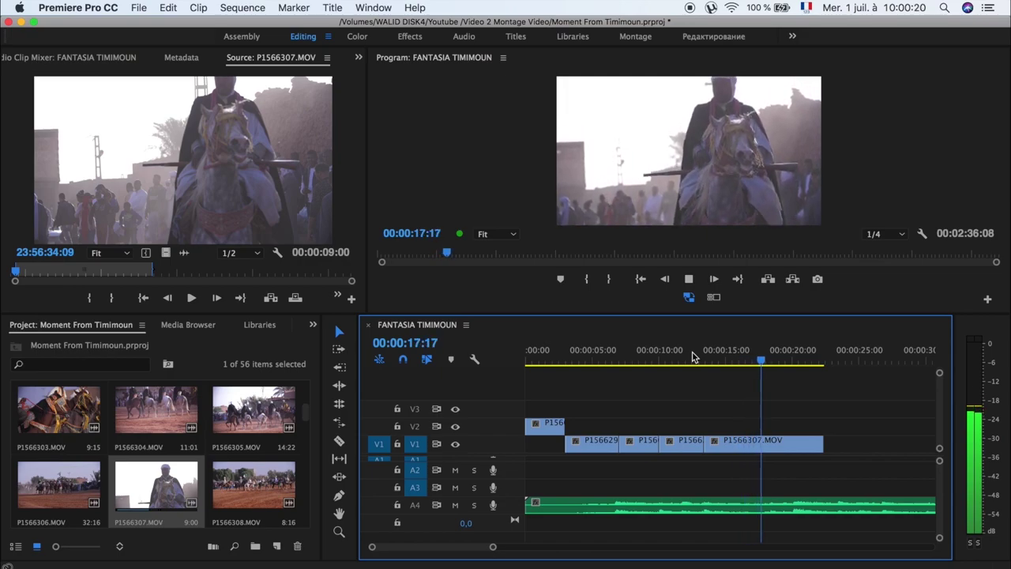
key(space)
click(708, 361)
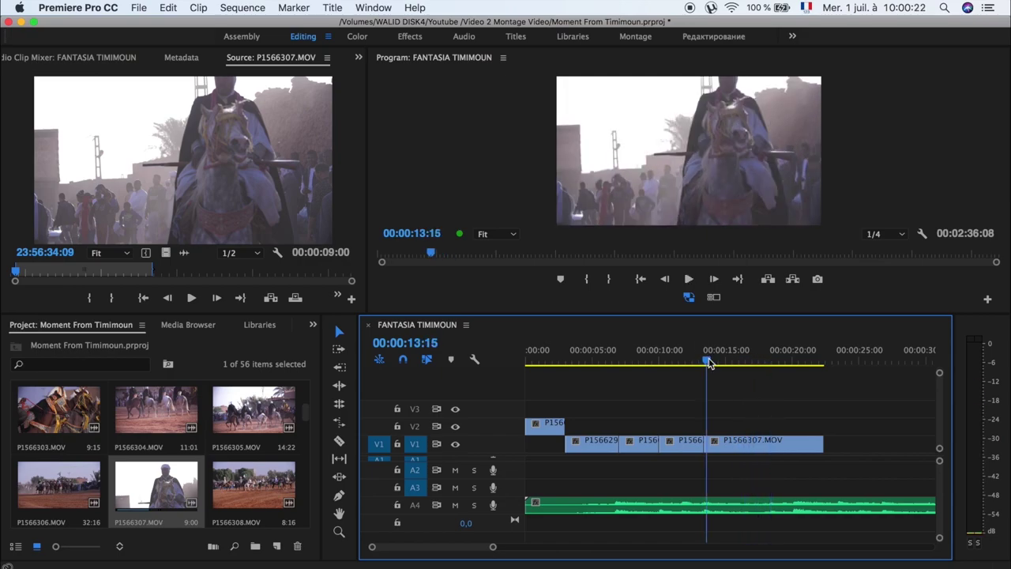
click(698, 362)
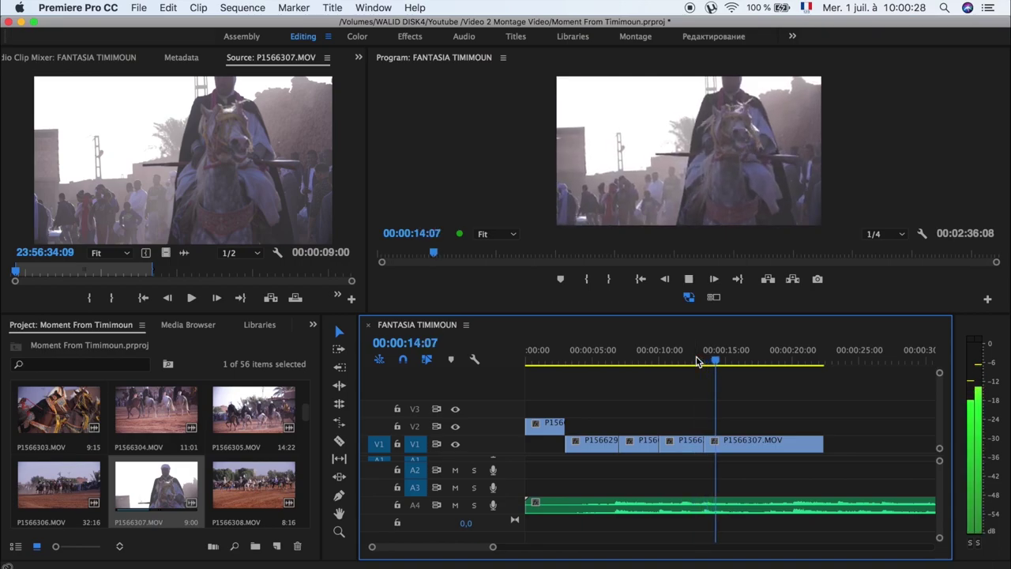
key(space)
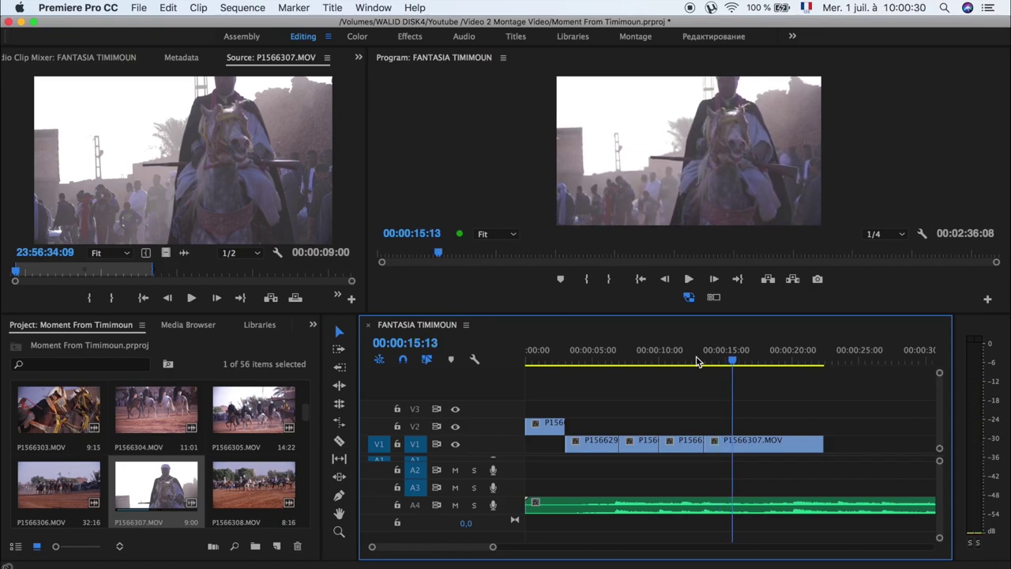
Step: Cut P1566307.MOV at 00:00:15:13 and delete the piece after it
key(c)
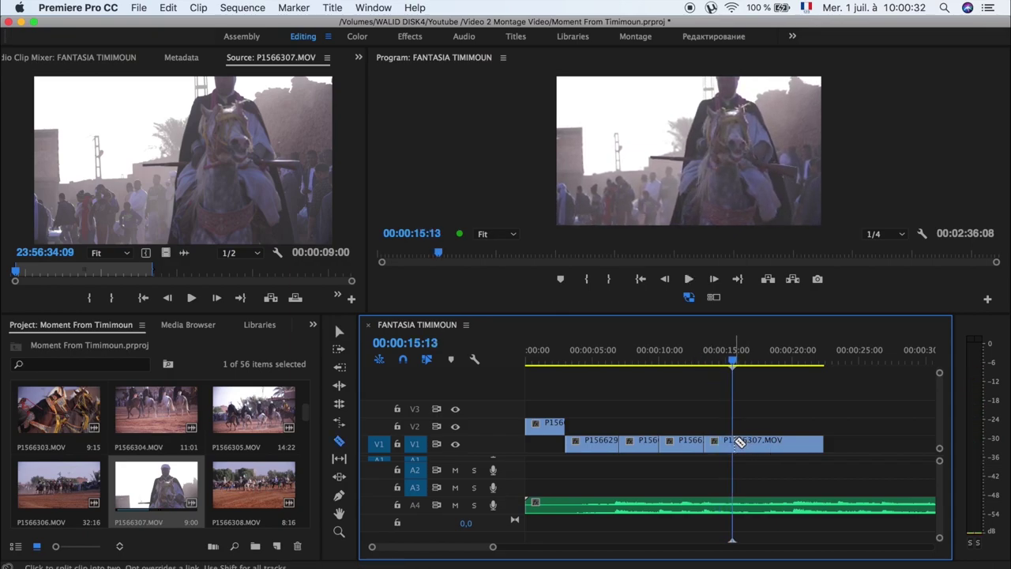
click(733, 442)
key(v)
click(746, 444)
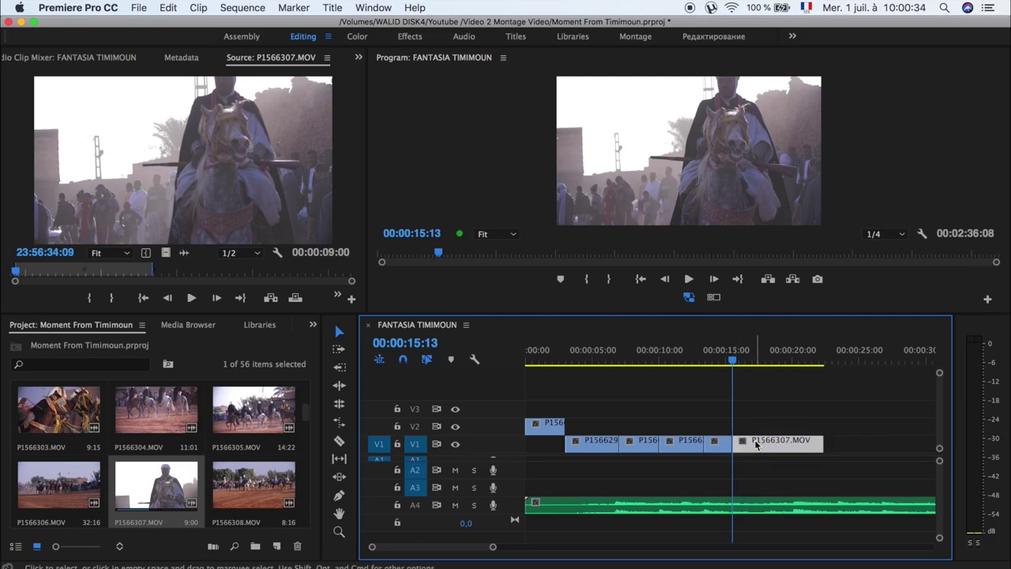
key(Delete)
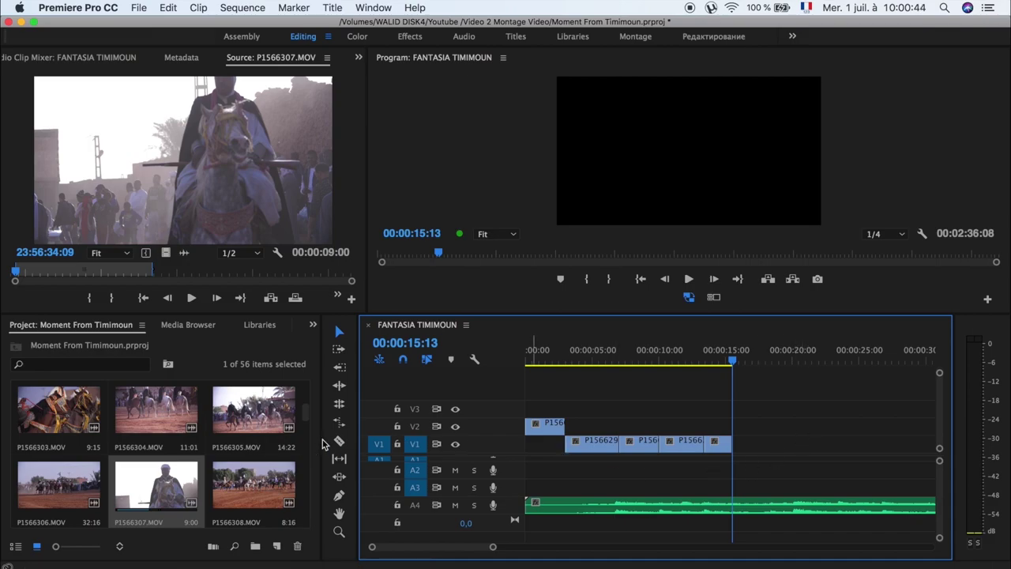
Step: Scroll the Project panel down and load P1566410.MOV into the Source monitor
scroll(208, 451, down, 1)
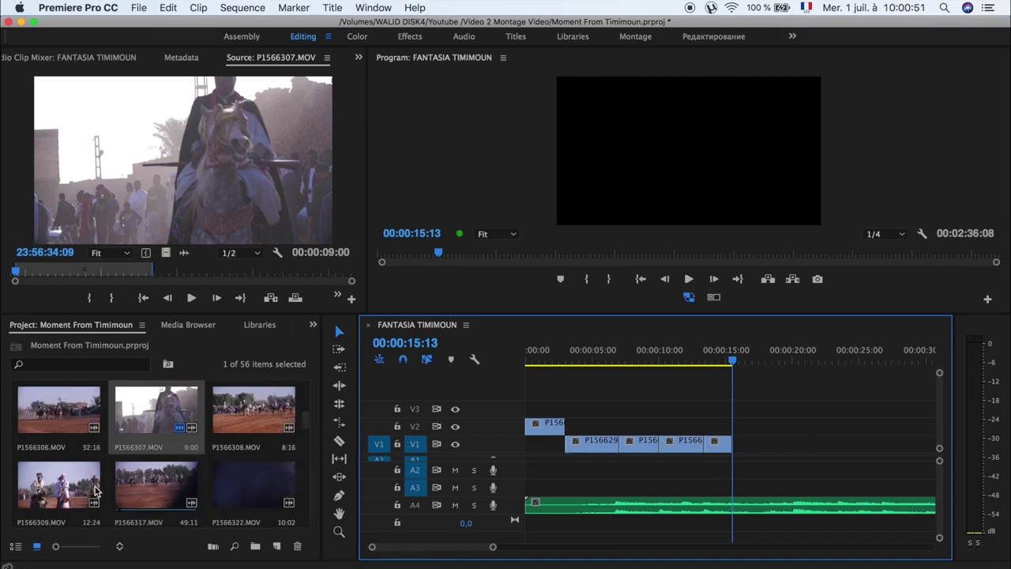
scroll(140, 489, down, 2)
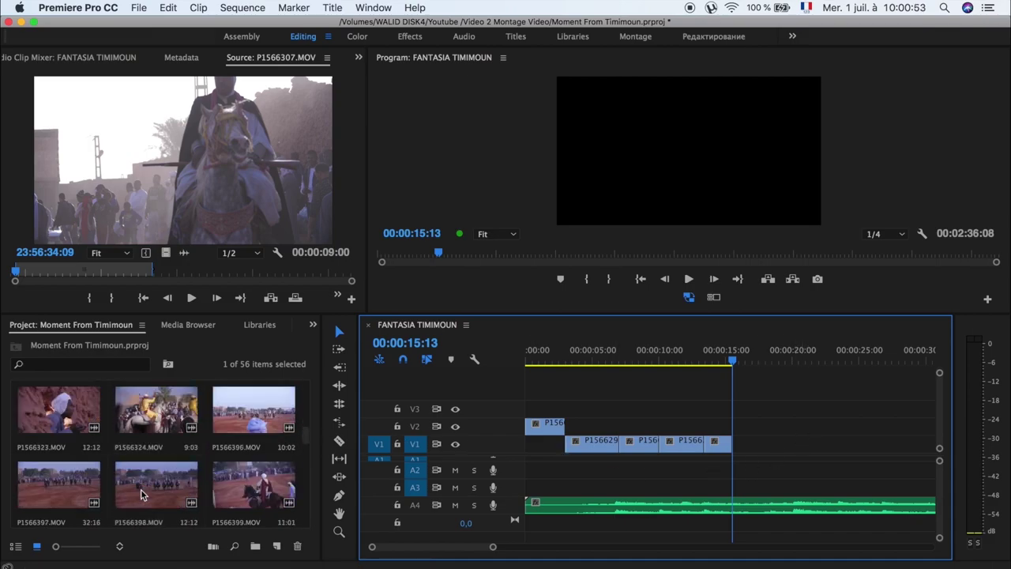
scroll(141, 489, down, 2)
double_click(155, 410)
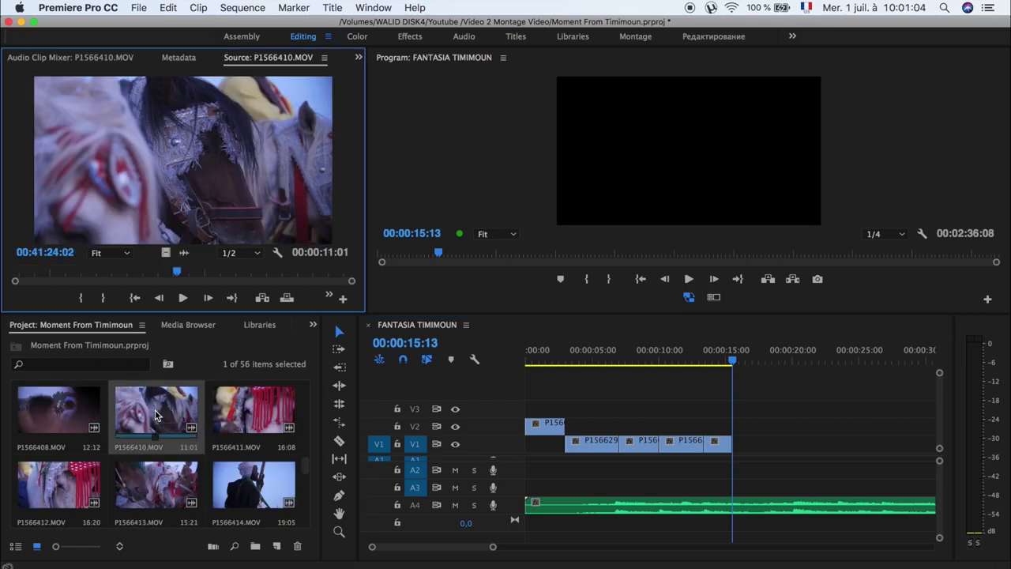
Step: Play P1566410.MOV and mark a 00:00:02:21 In/Out range
click(184, 299)
click(33, 277)
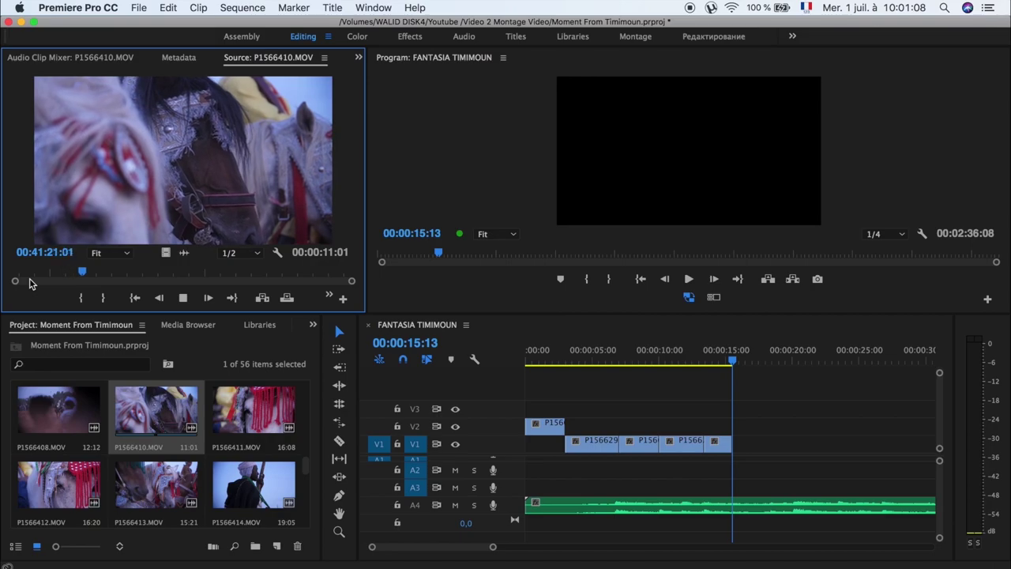
key(o)
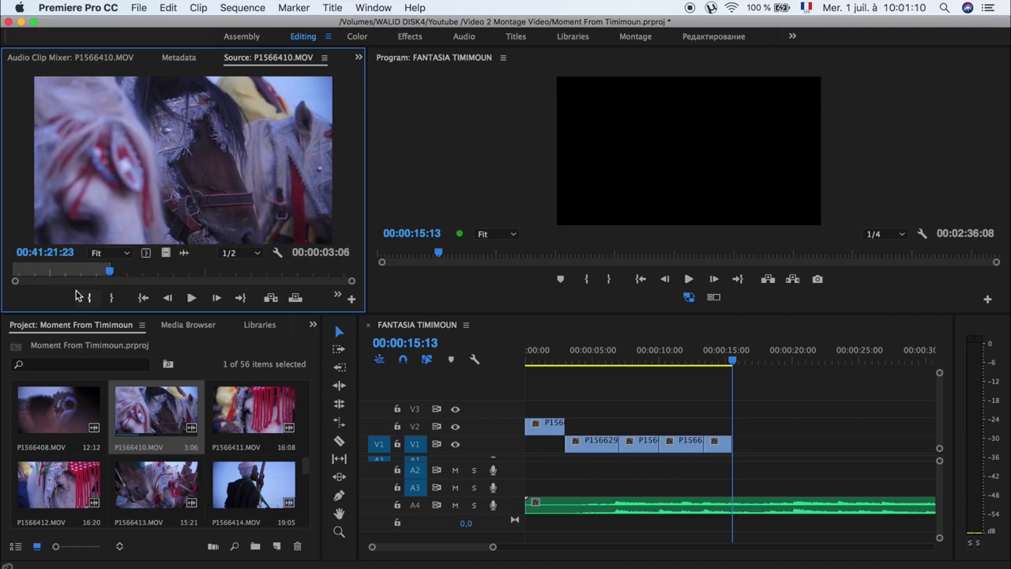
click(25, 274)
key(i)
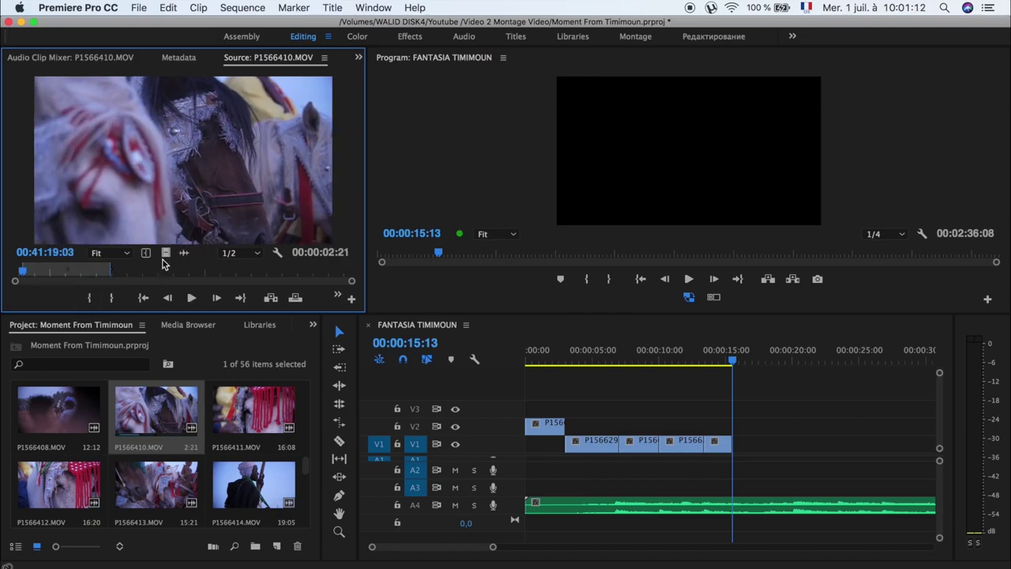
Step: Add the marked P1566410.MOV range to the end of V1 and review it from 11:14 to 14:04
drag(165, 253, 734, 442)
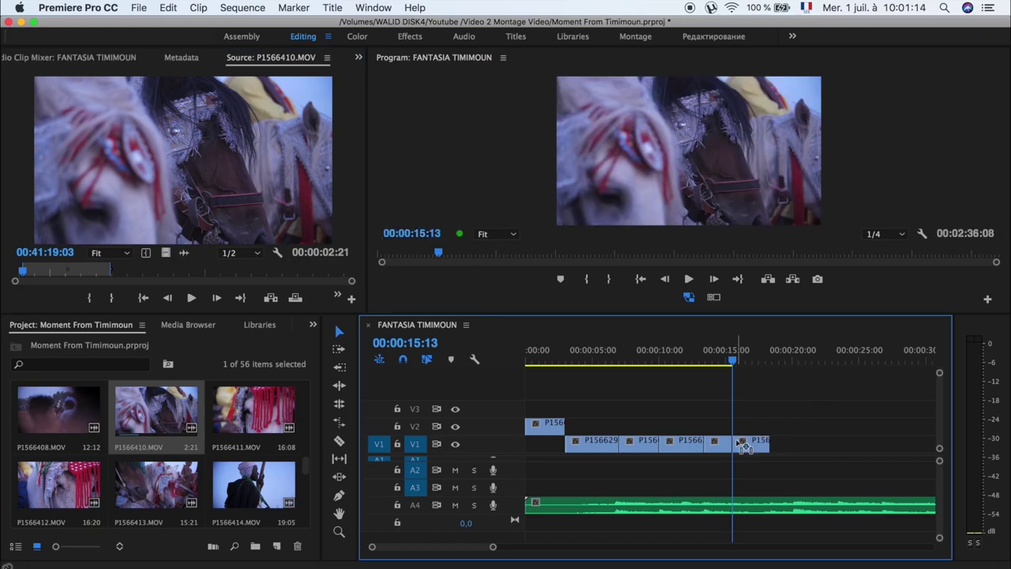
click(713, 359)
click(680, 359)
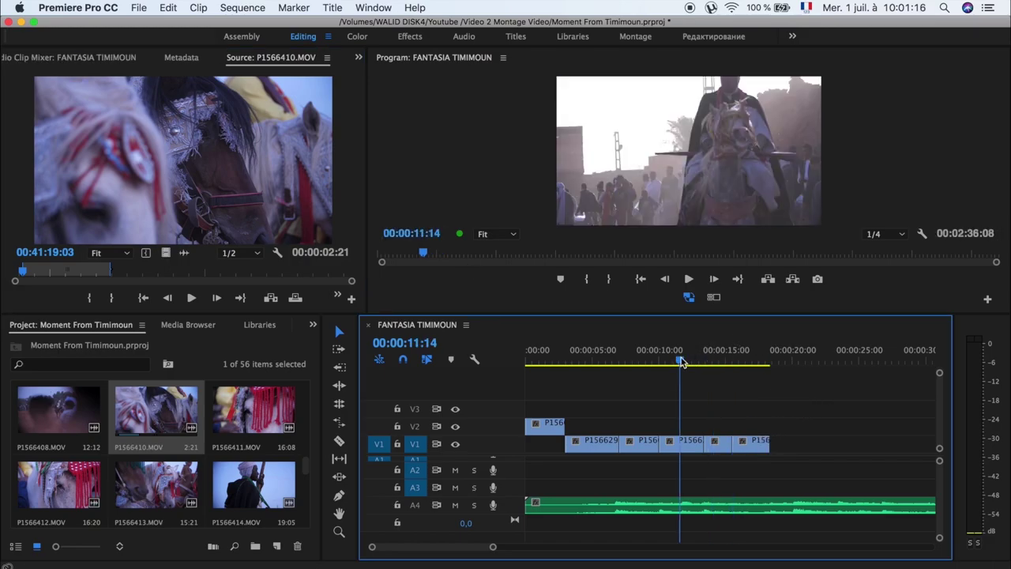
key(space)
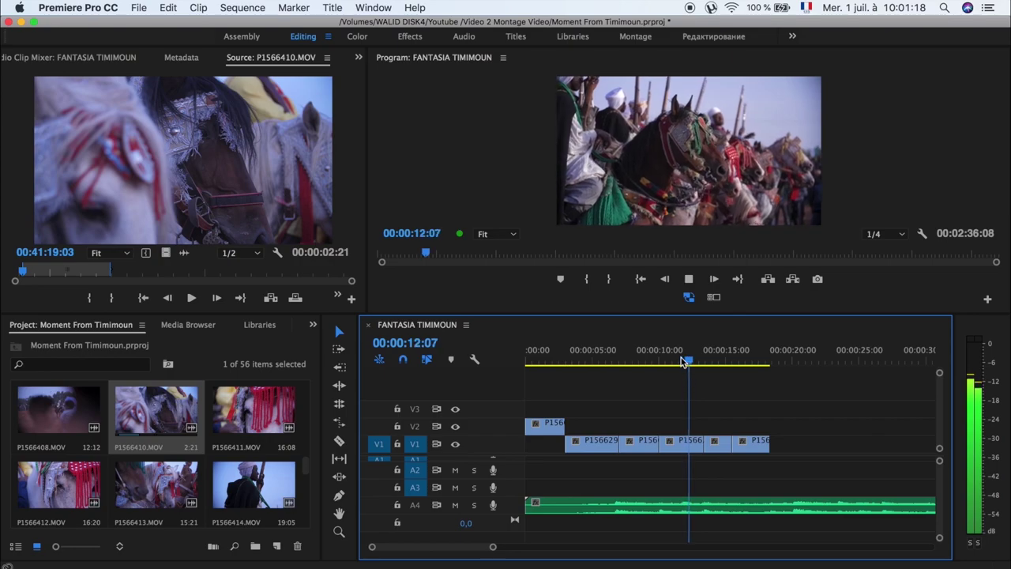
key(space)
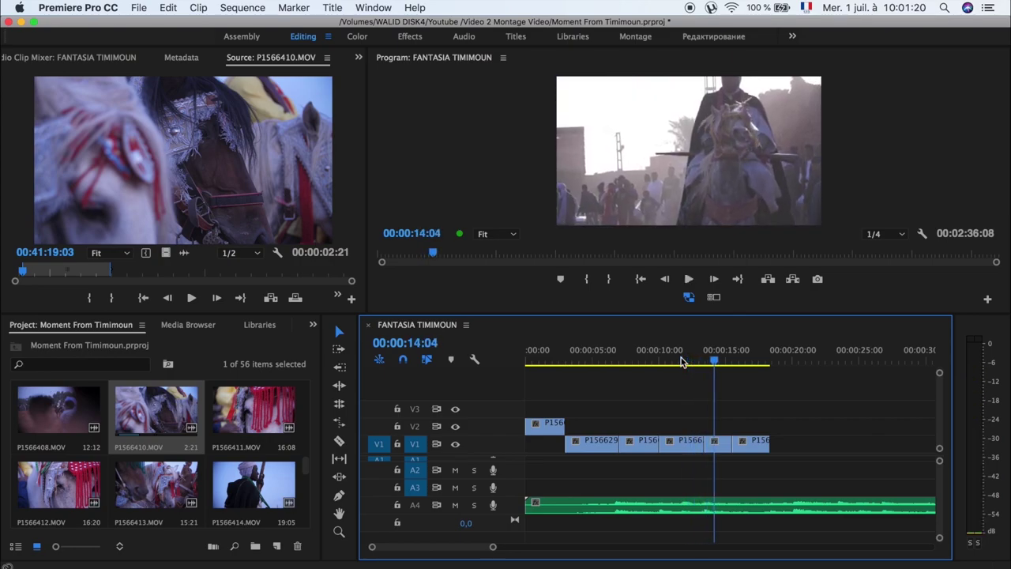
Step: Reposition the short clip near 15 seconds, review the cut, and trim about 10 frames off its end
click(746, 360)
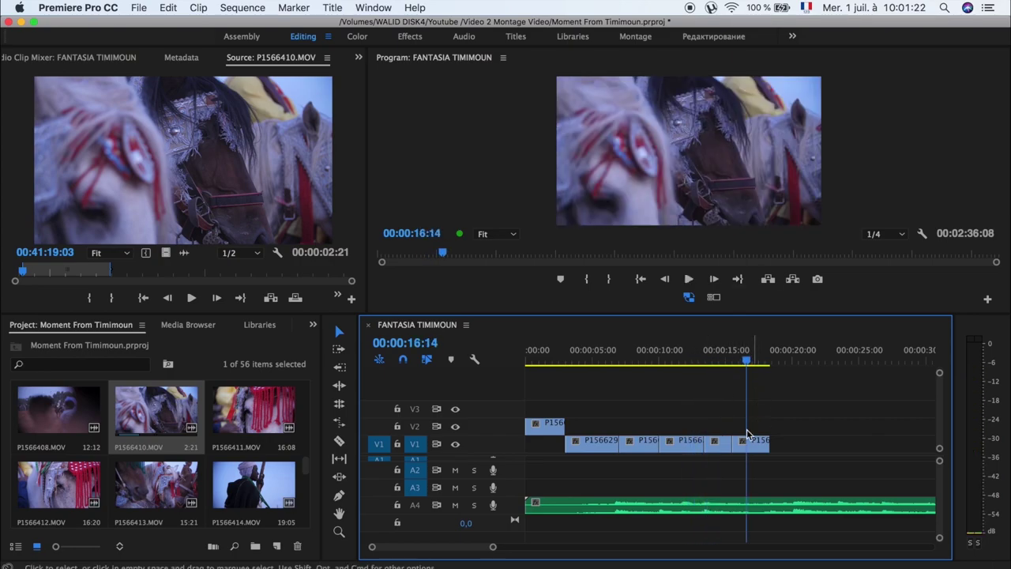
click(718, 451)
mouse_move(718, 457)
mouse_down()
mouse_move(758, 450)
mouse_move(728, 450)
mouse_up()
click(696, 360)
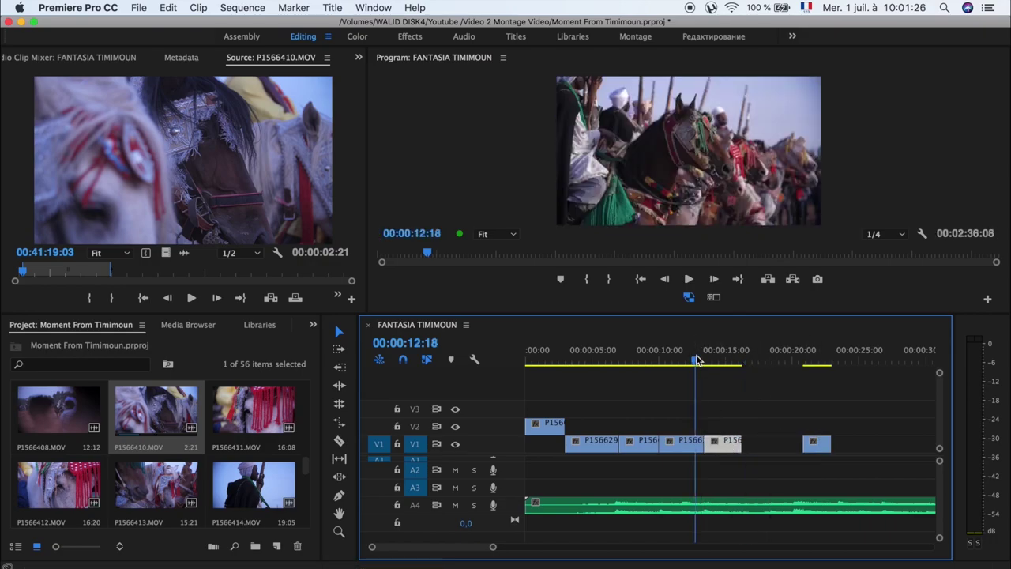
key(space)
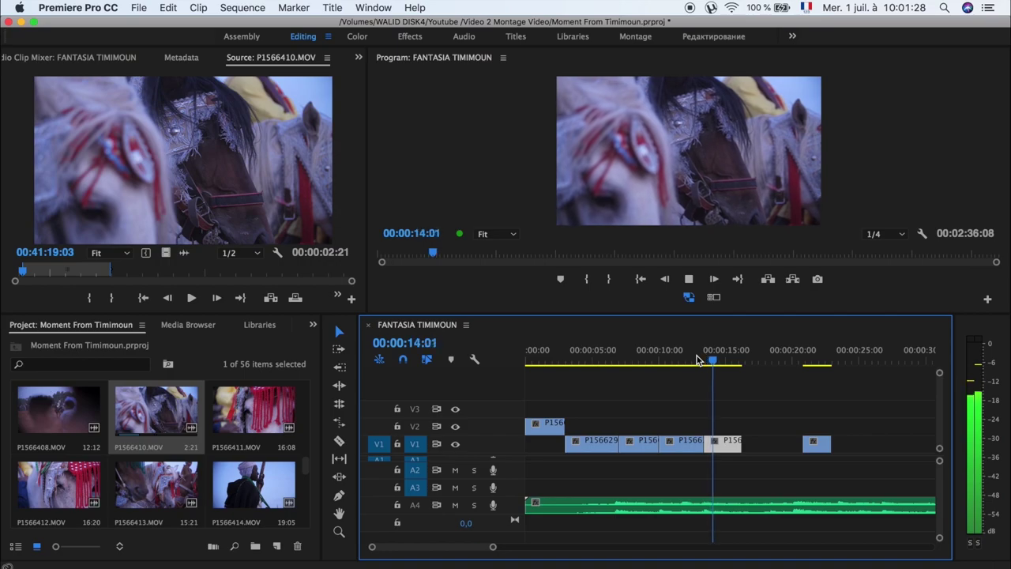
key(space)
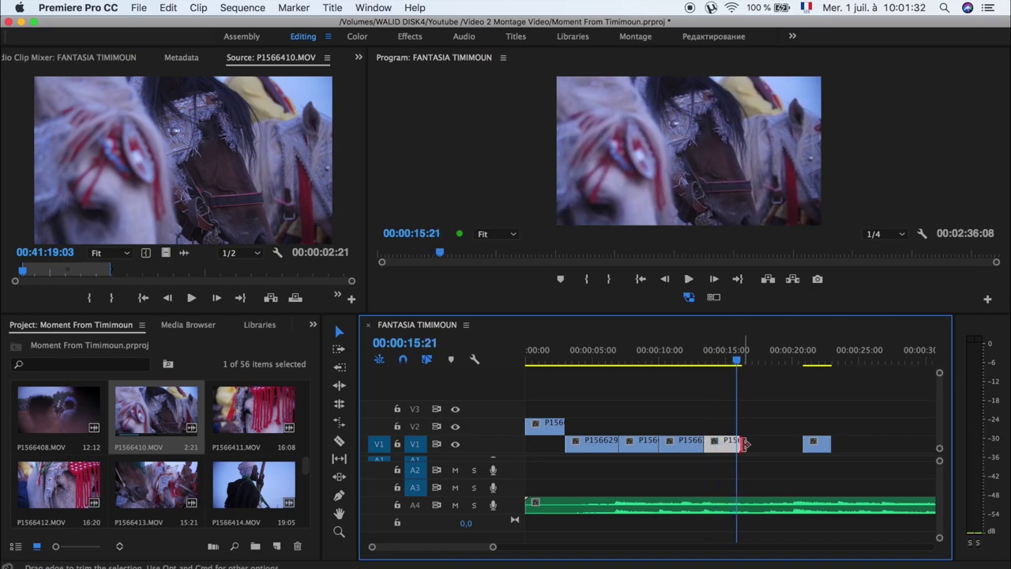
drag(744, 444, 735, 444)
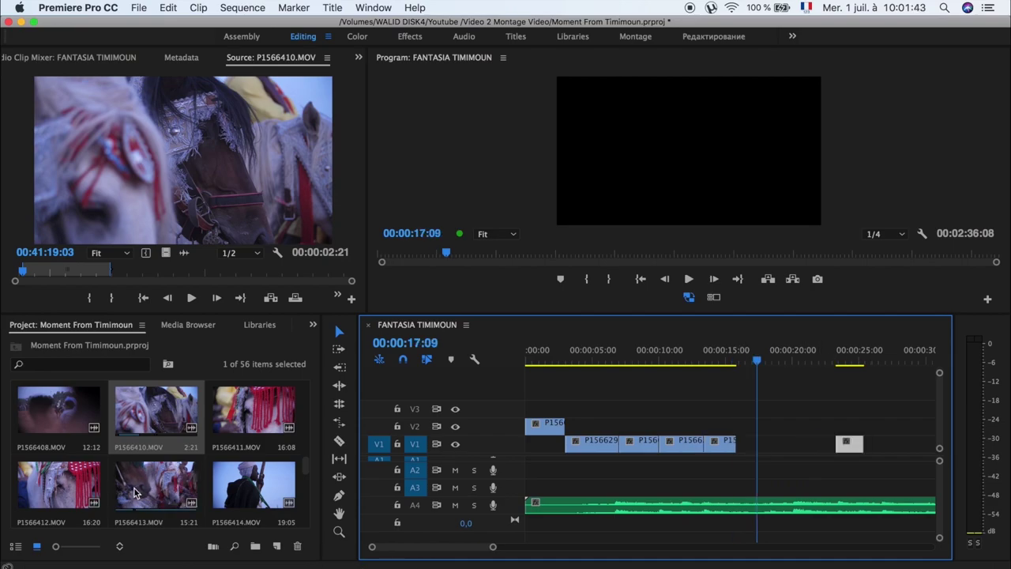
Step: Preview P1566412.MOV from its start in the Source monitor, then load the 00:00:16:08 P1566411.MOV instead
double_click(40, 490)
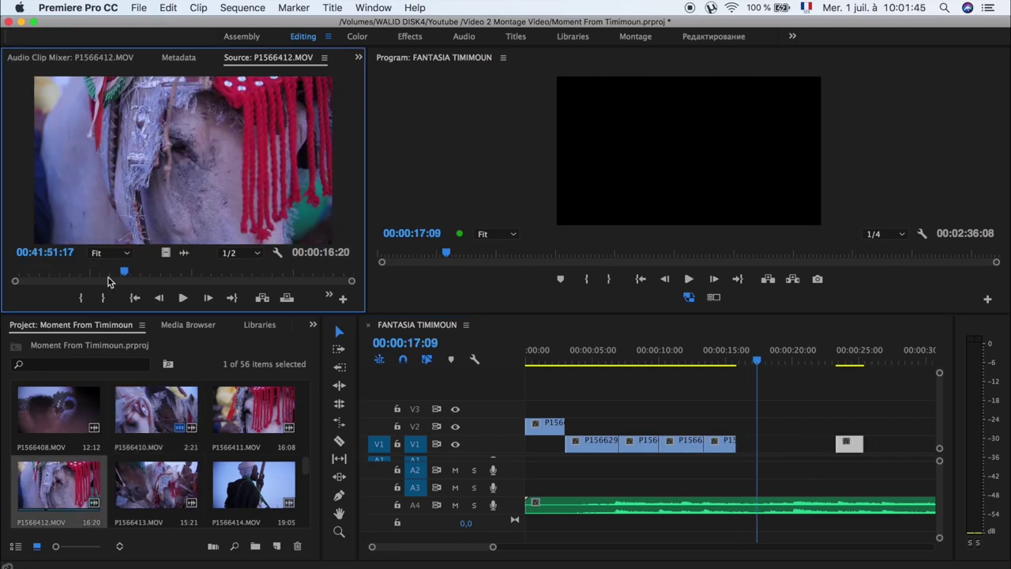
click(23, 278)
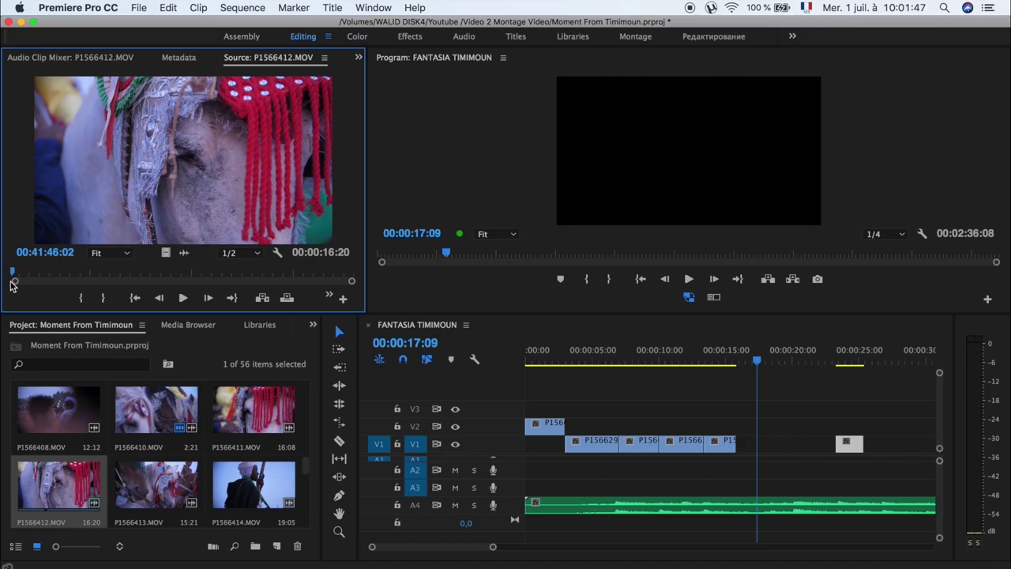
key(space)
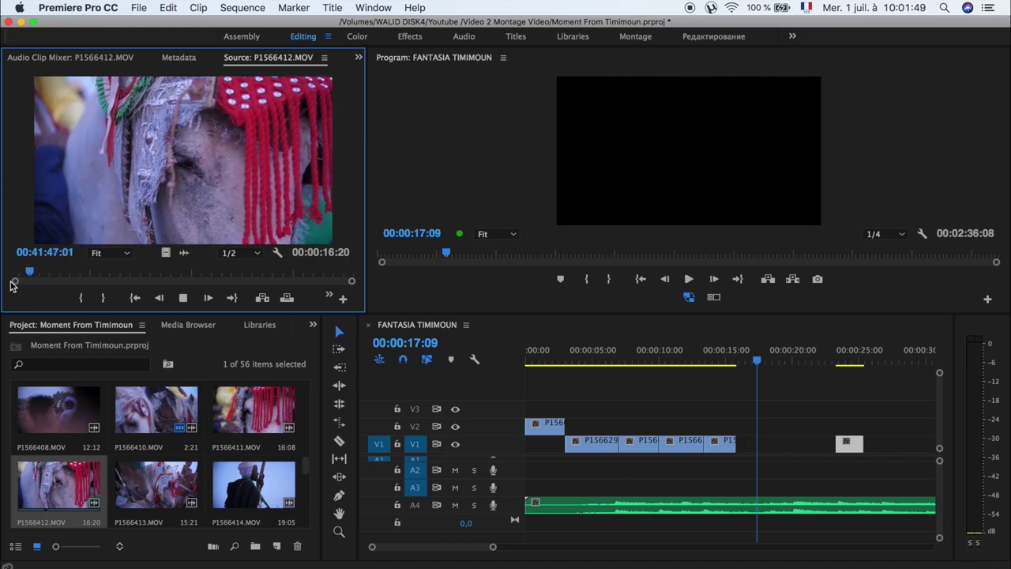
key(space)
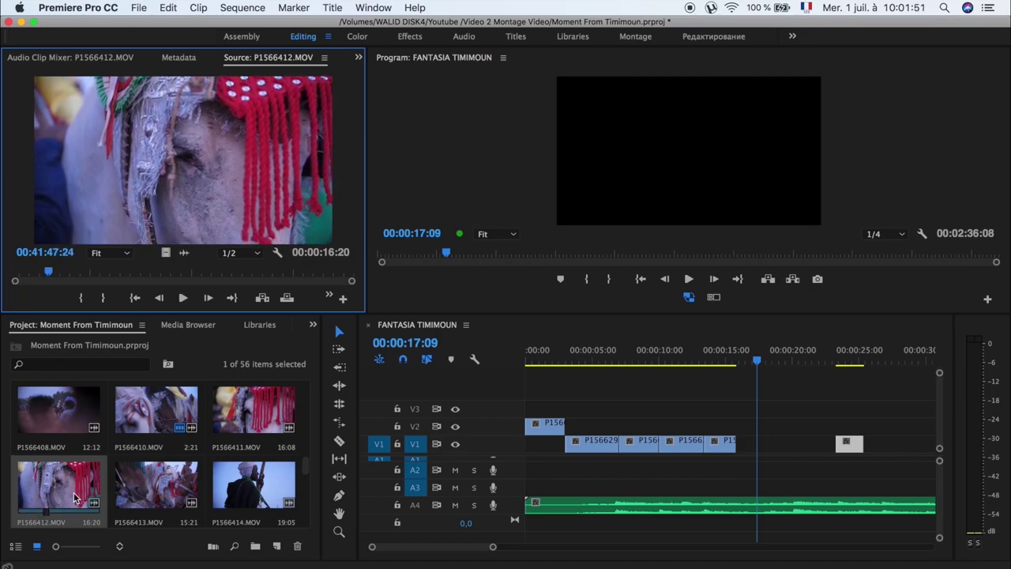
double_click(252, 408)
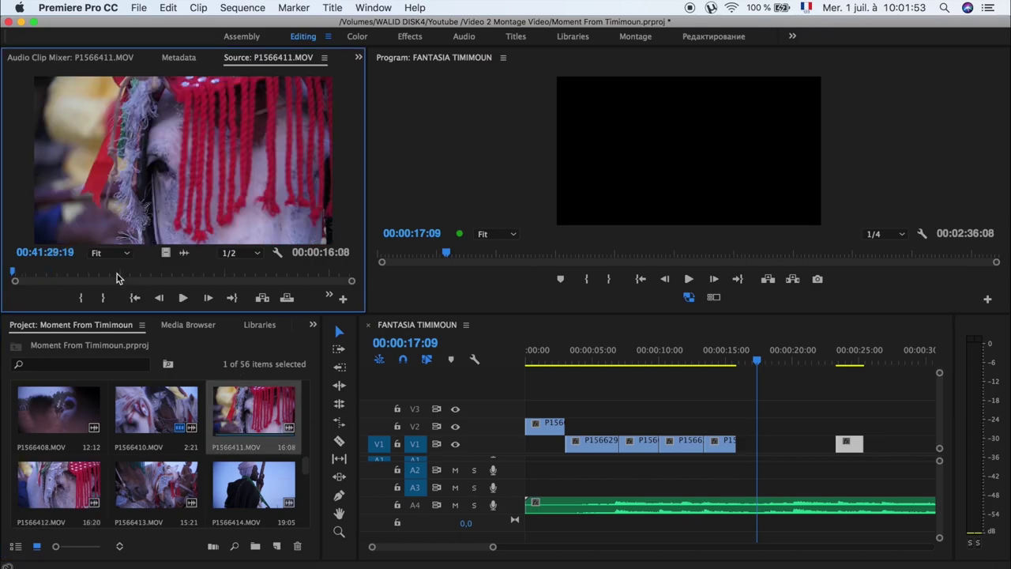
Step: Mark a 00:00:01:22 range of P1566411.MOV ending at 00:41:44:18 and append its video after the last V1 clip
mouse_move(11, 272)
mouse_down()
mouse_move(319, 273)
mouse_move(285, 276)
mouse_up()
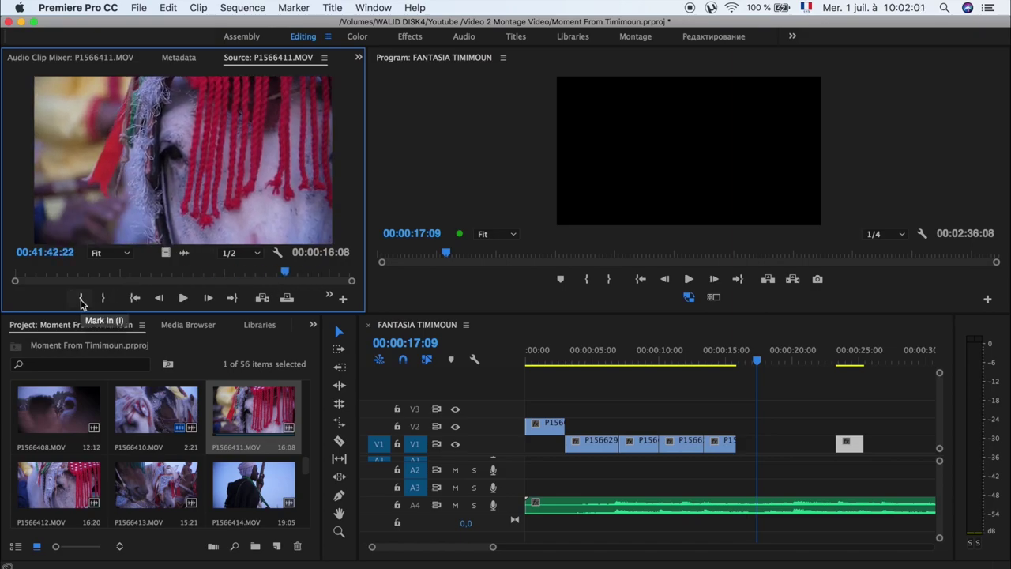
click(82, 300)
key(space)
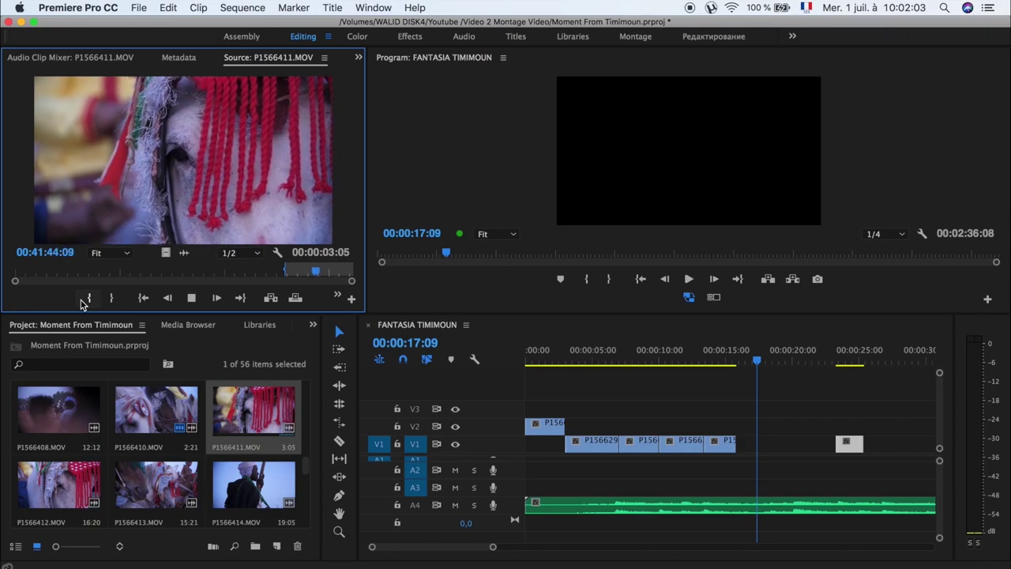
key(space)
click(111, 298)
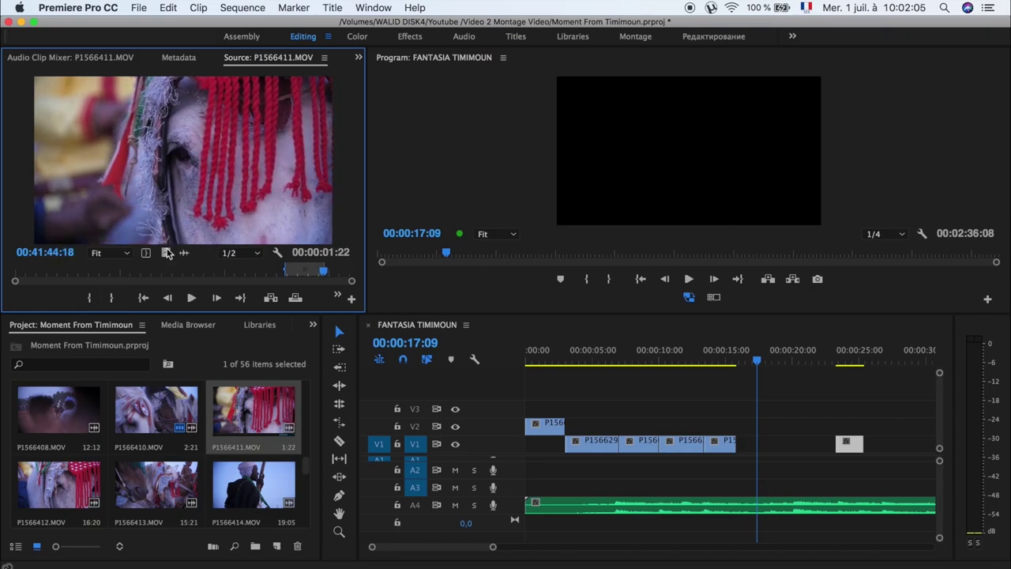
drag(168, 253, 749, 444)
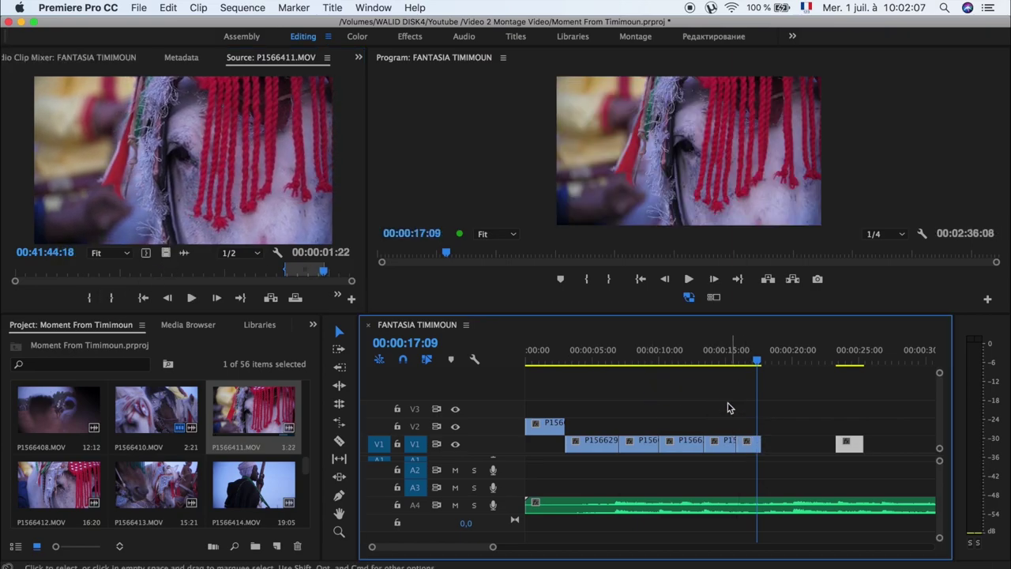
Step: Mark a 00:00:02:13 range of P1566413.MOV ending at 00:42:09:01, append its video to V1, and rewind to the start
double_click(164, 486)
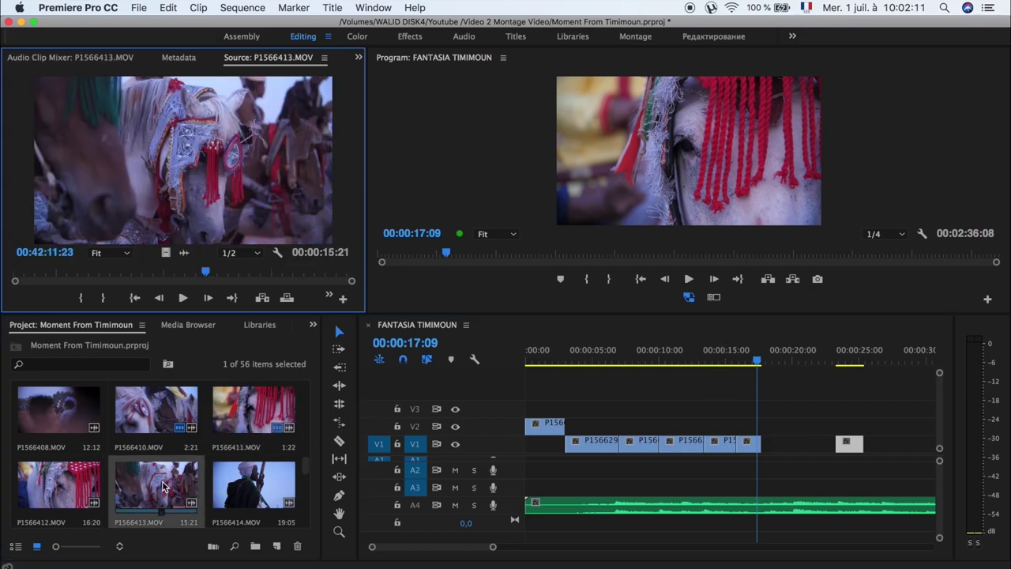
drag(50, 273, 92, 268)
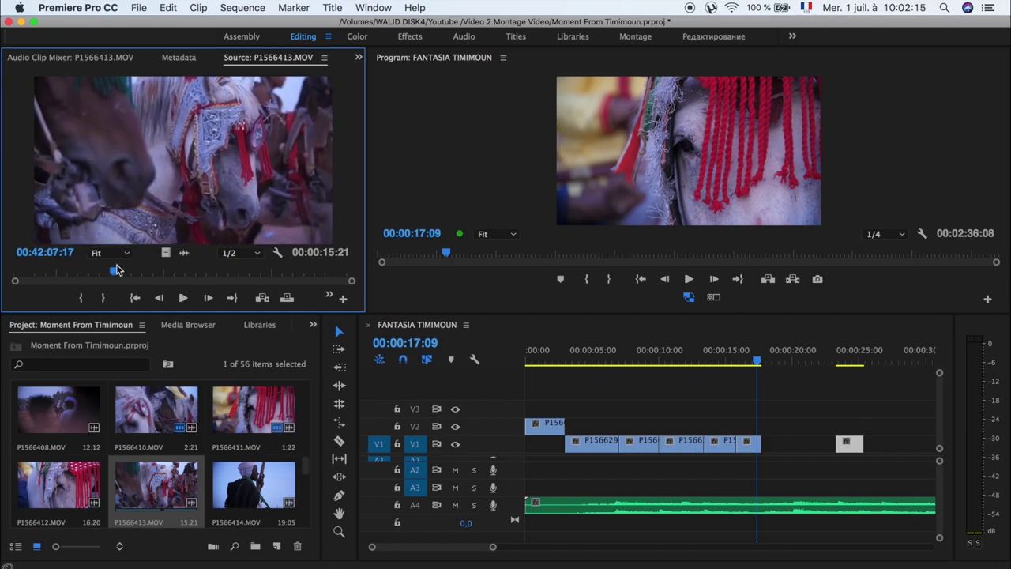
click(84, 298)
key(space)
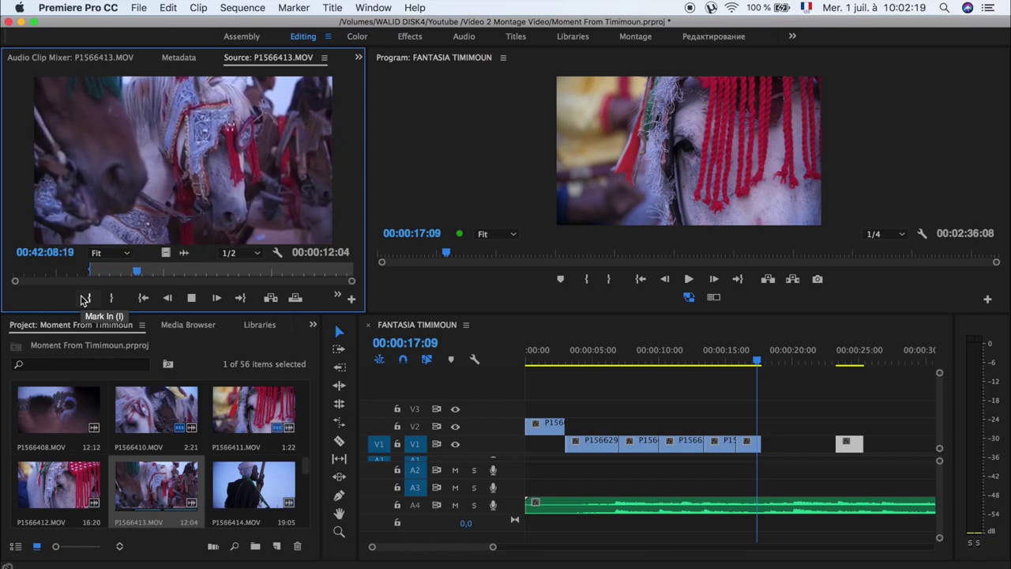
key(space)
click(111, 297)
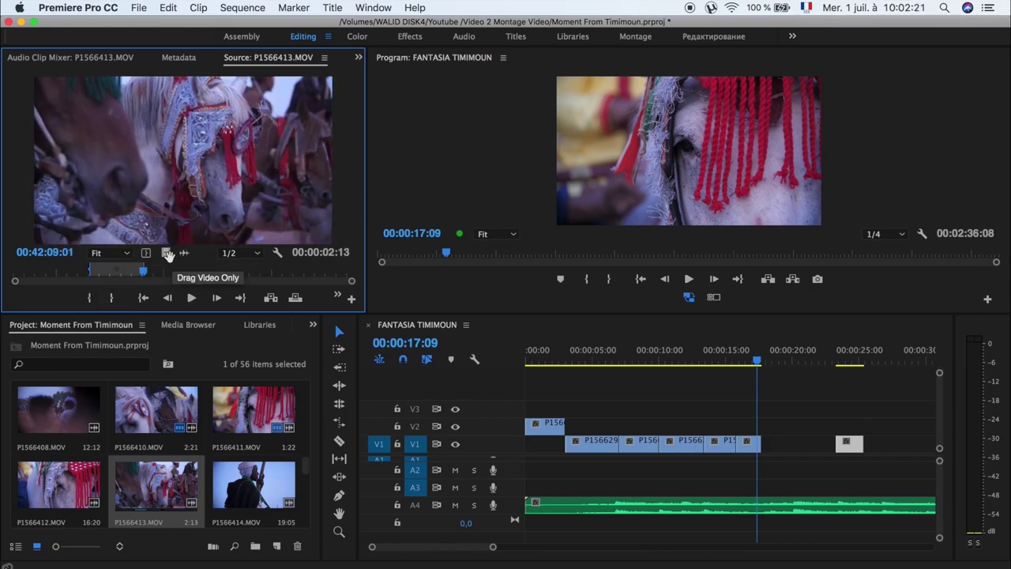
drag(169, 261, 770, 444)
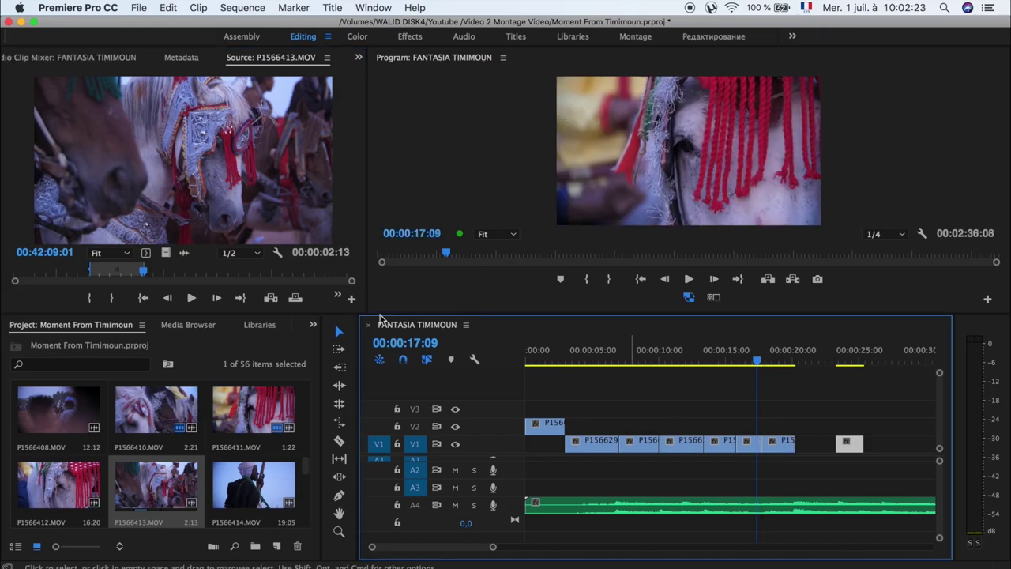
click(646, 353)
drag(660, 357, 526, 360)
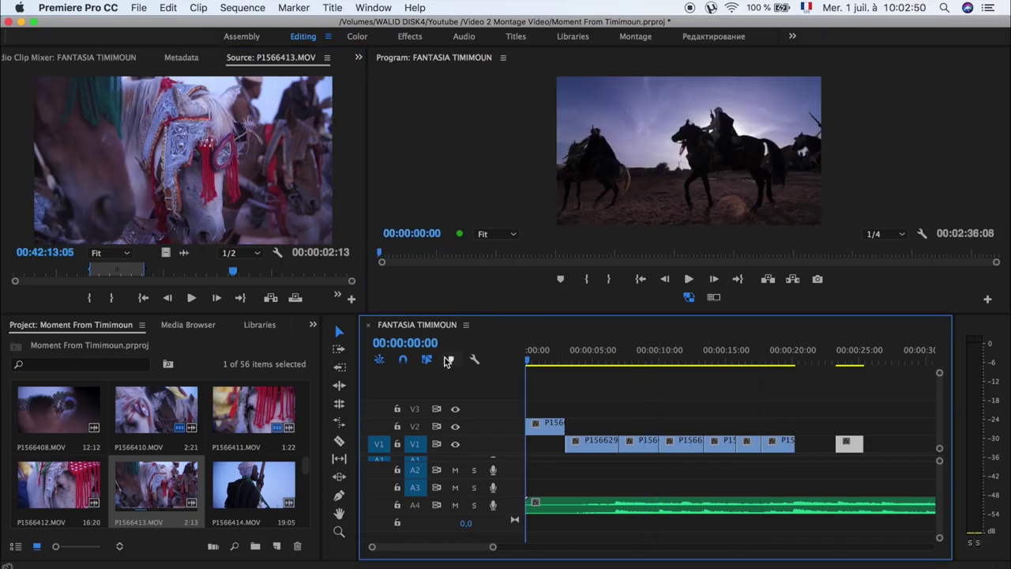
Step: Play the sequence from 00:00:00:00, replay 15:10 to 18:22, and zoom the timeline in there
key(space)
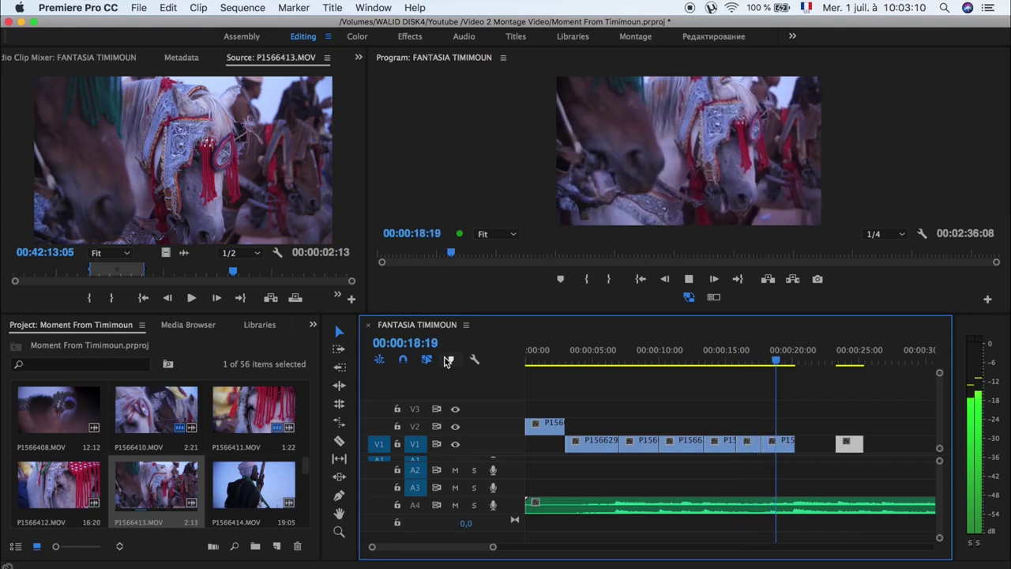
key(space)
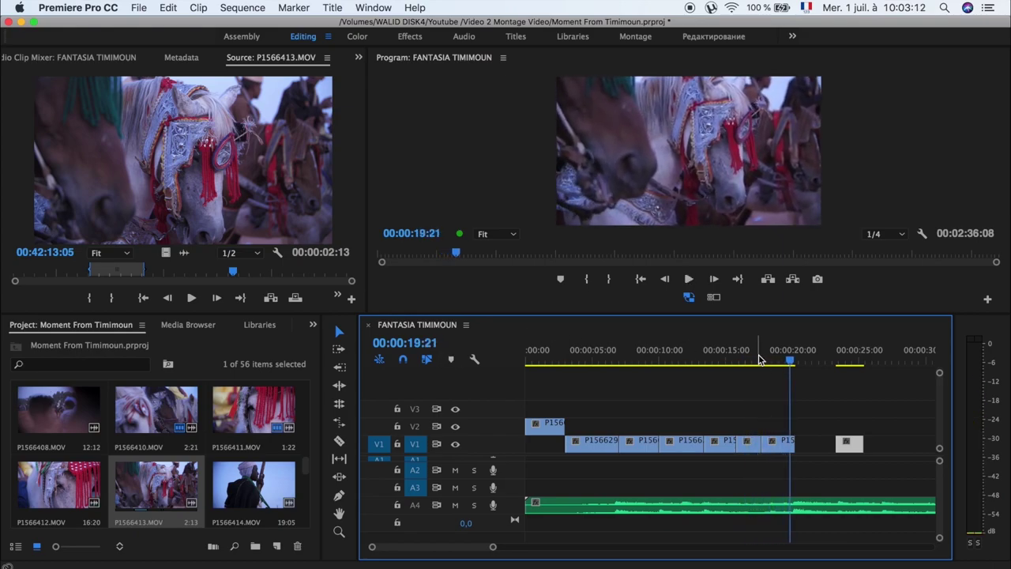
click(751, 360)
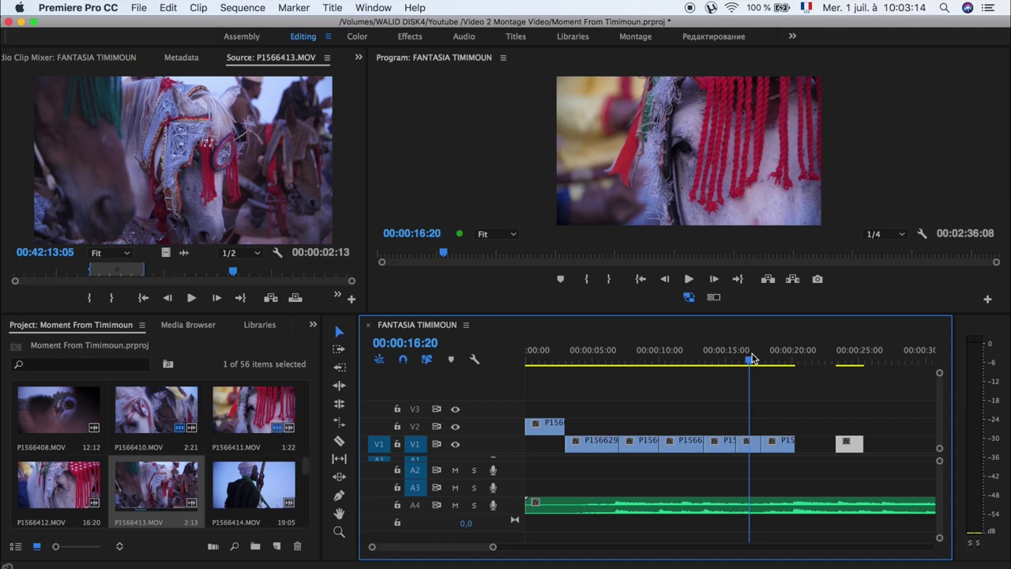
drag(751, 360, 733, 356)
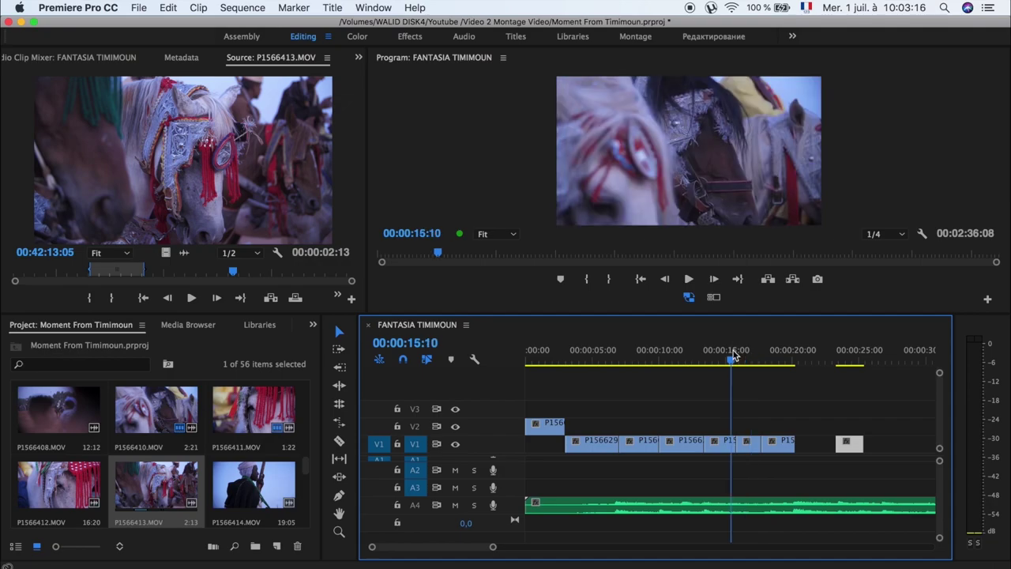
key(space)
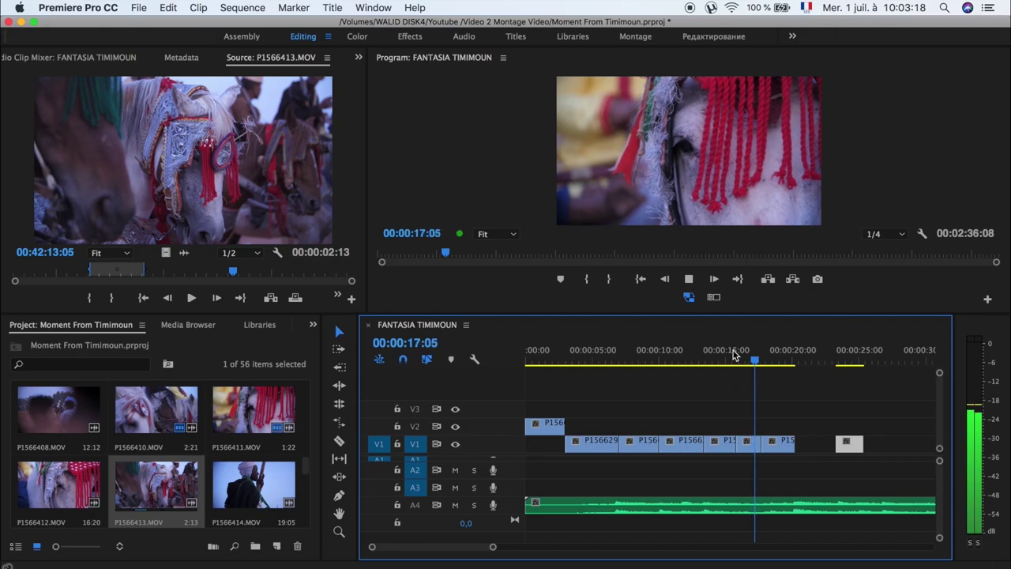
key(space)
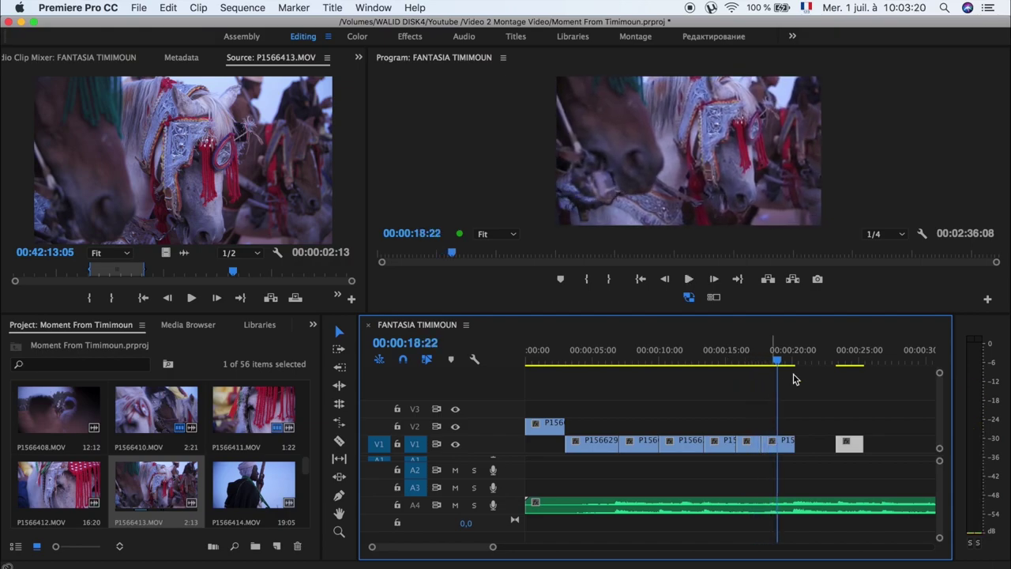
key(equal)
key(equal)
key(equal)
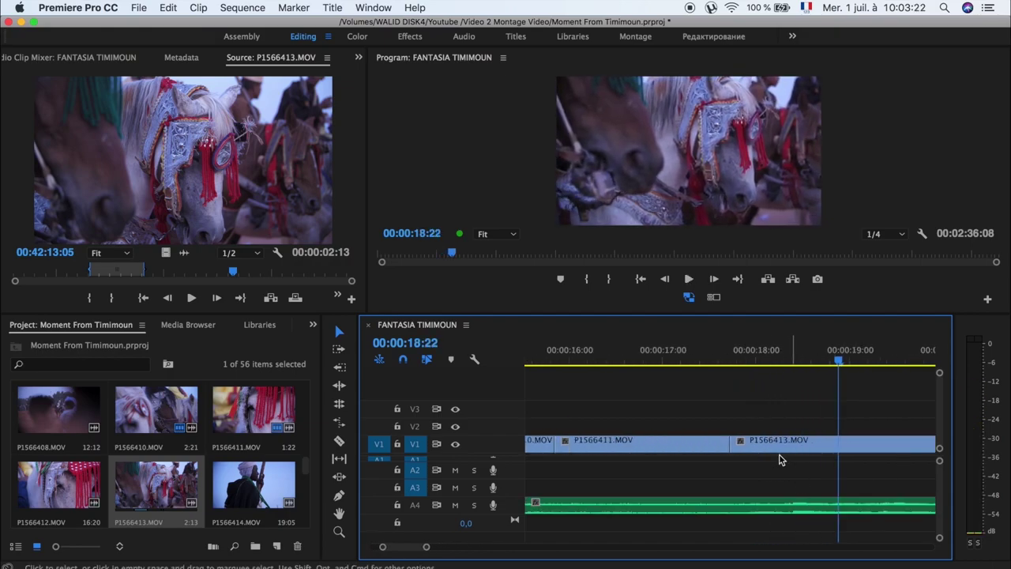
Step: Shift P1566413.MOV later and extend P1566411.MOV's end toward it, then review from about 15 seconds
drag(770, 449, 838, 452)
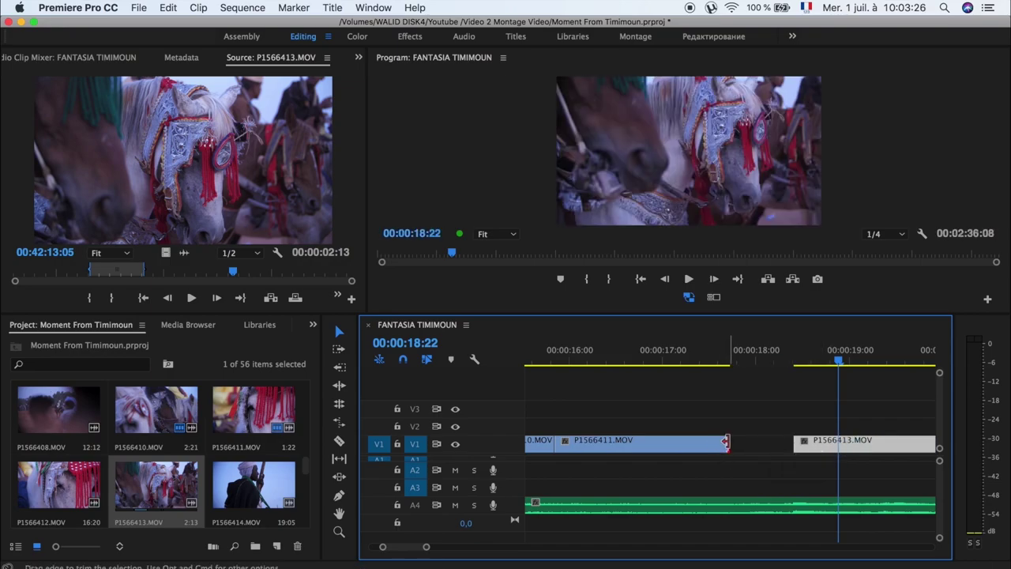
drag(728, 446, 793, 446)
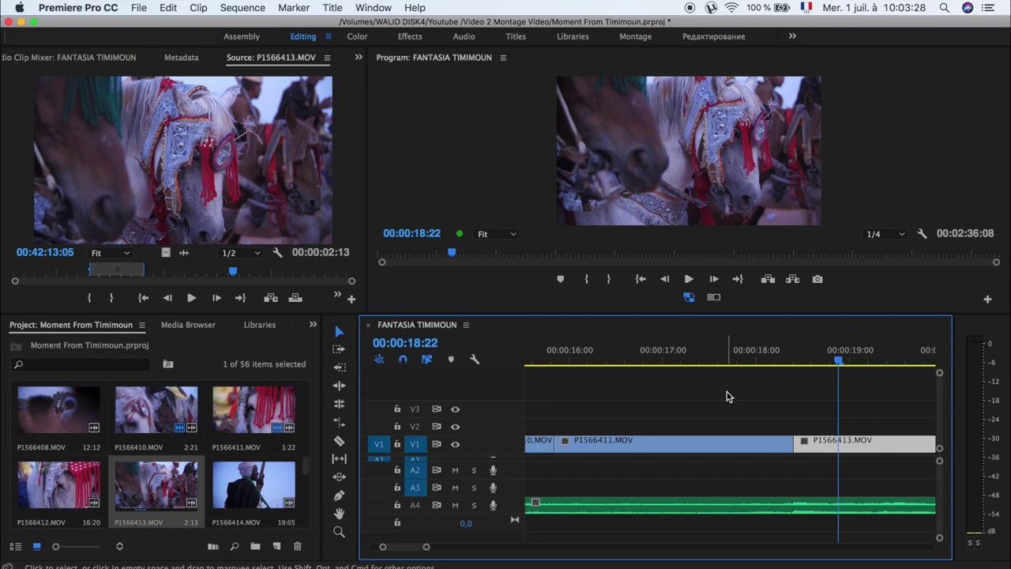
key(minus)
key(minus)
key(minus)
click(673, 352)
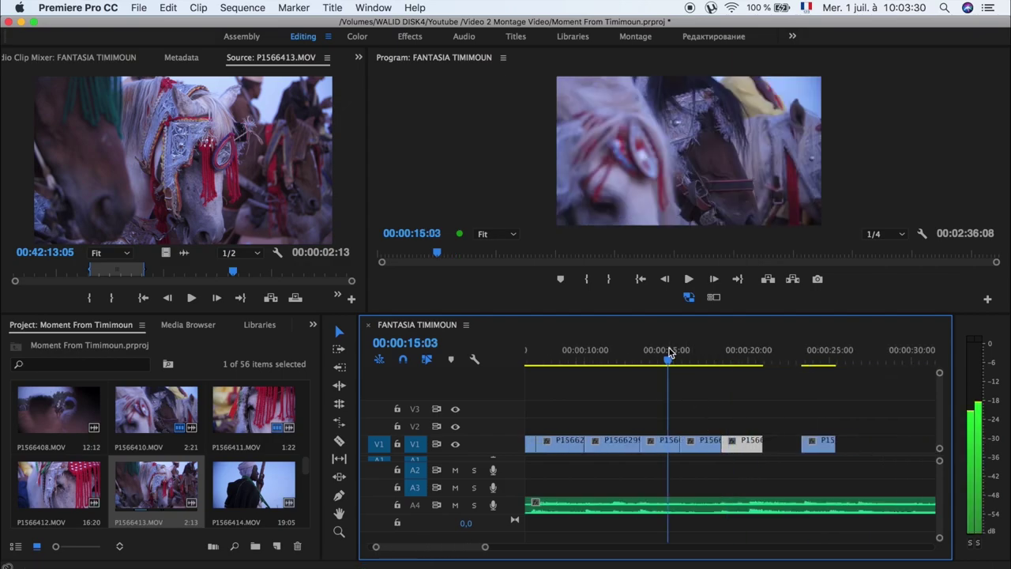
key(space)
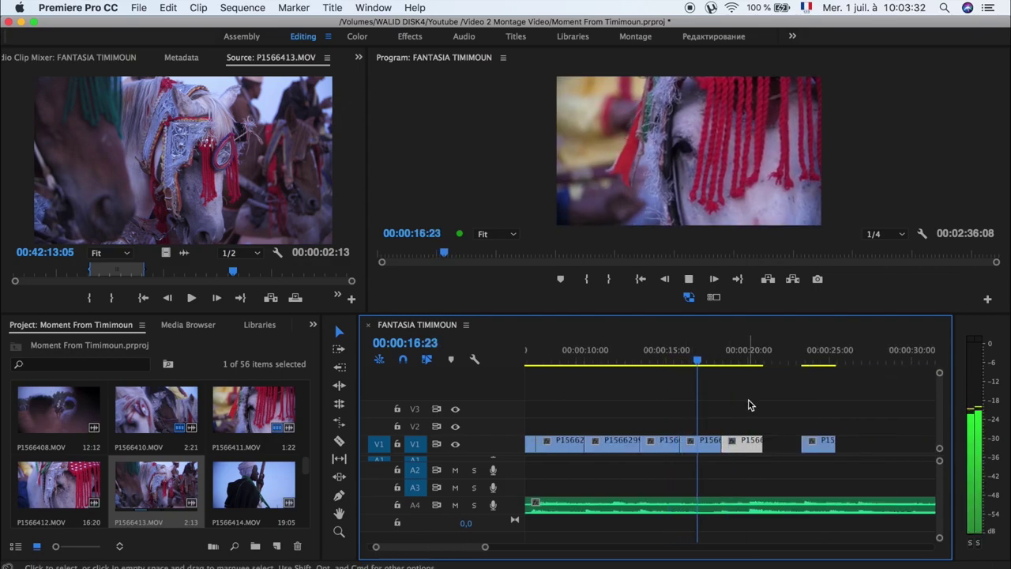
key(space)
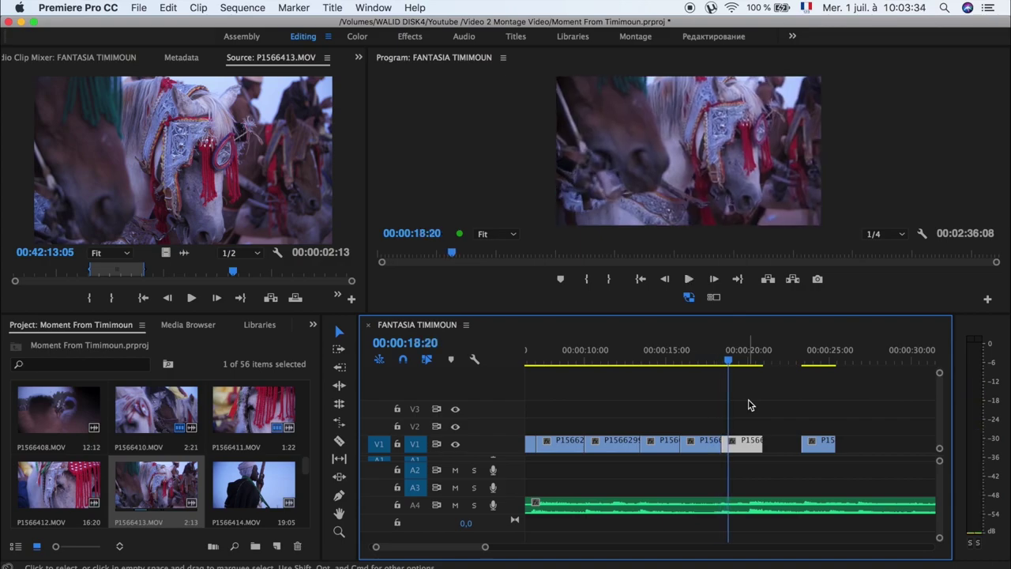
Step: Replay the join from about 17 seconds and park the playhead at 17:23
alt+scroll(734, 426, up, 5)
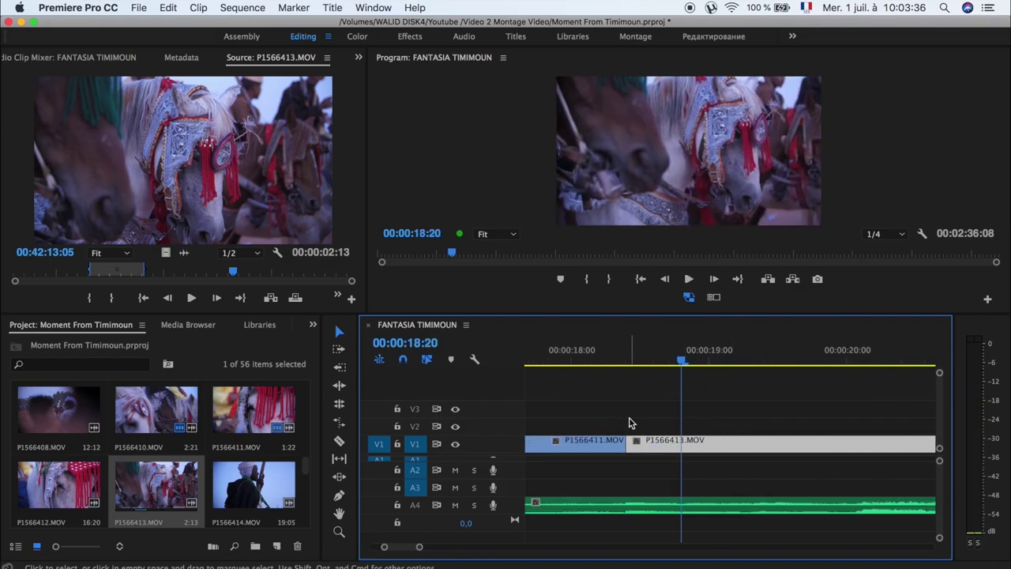
scroll(636, 424, up, 1)
scroll(656, 434, up, 1)
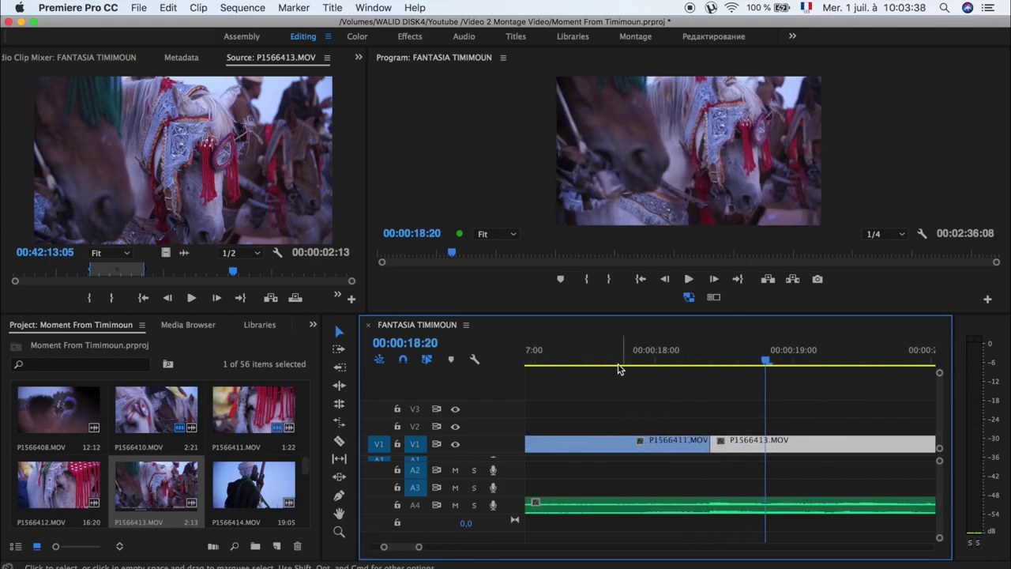
click(559, 362)
key(space)
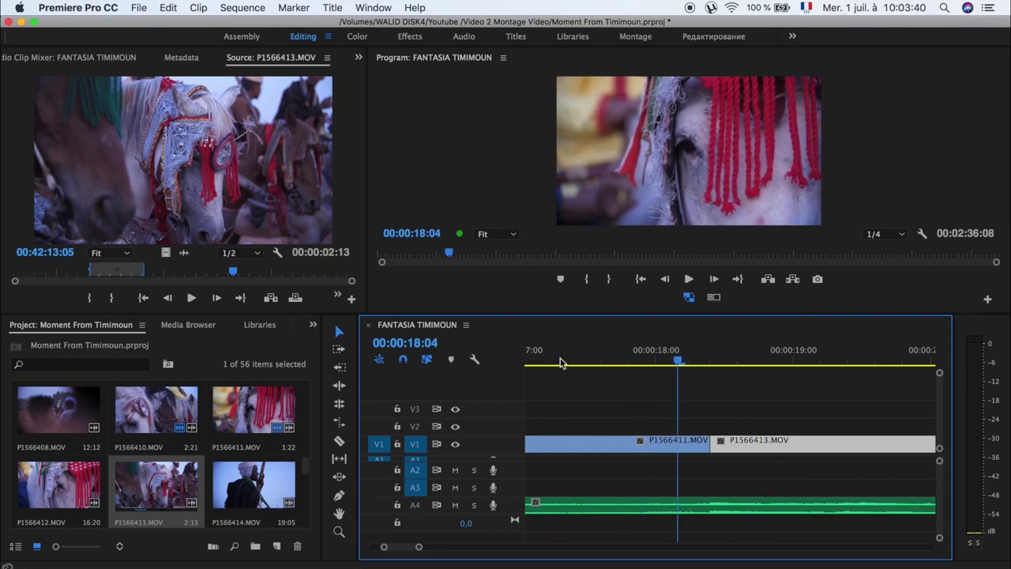
click(645, 352)
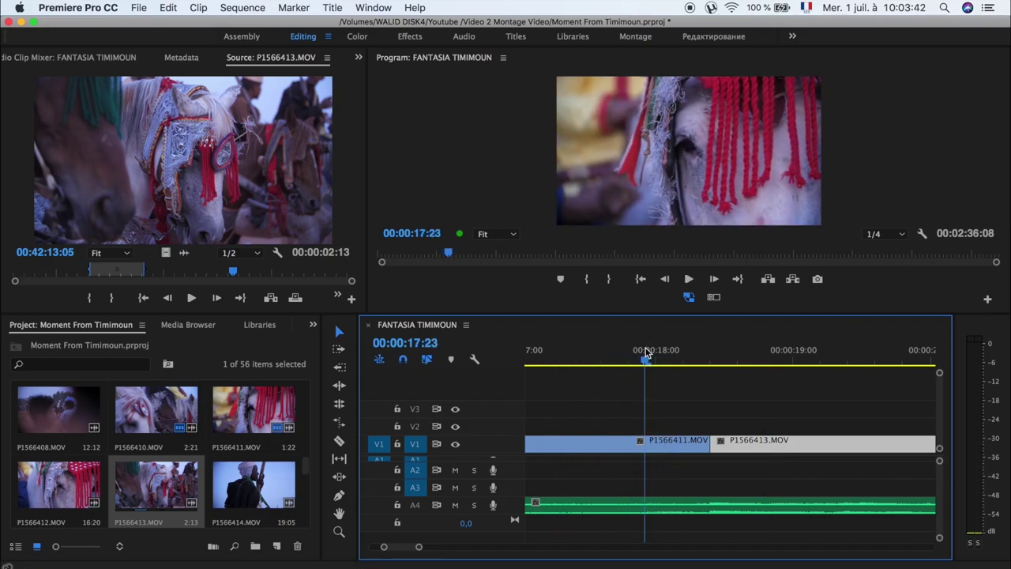
Step: Trim P1566411.MOV to end at 17:23 and slide P1566413.MOV left against it, then review
drag(709, 444, 644, 447)
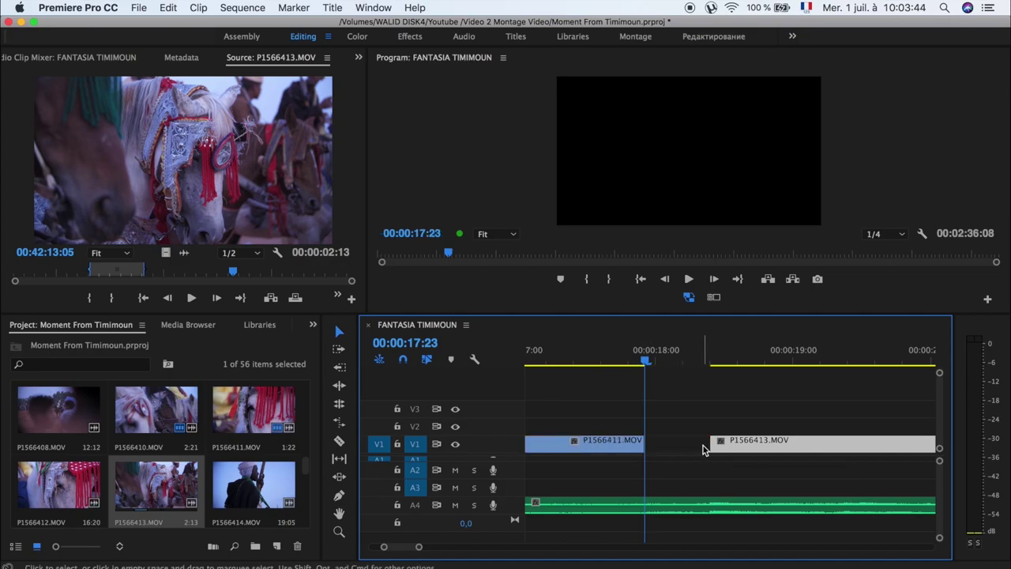
drag(738, 447, 673, 448)
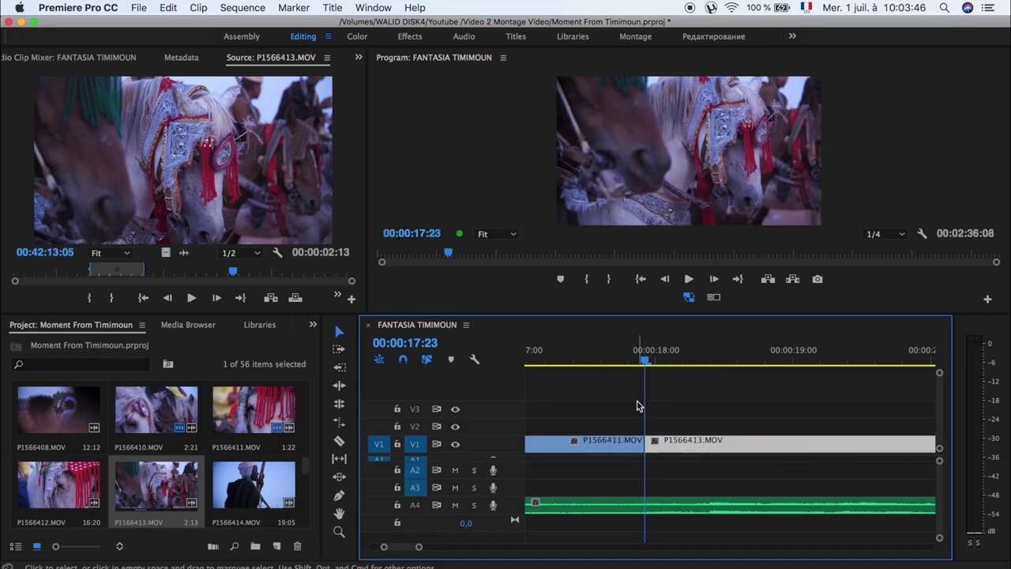
key(minus)
key(minus)
key(minus)
click(570, 356)
key(space)
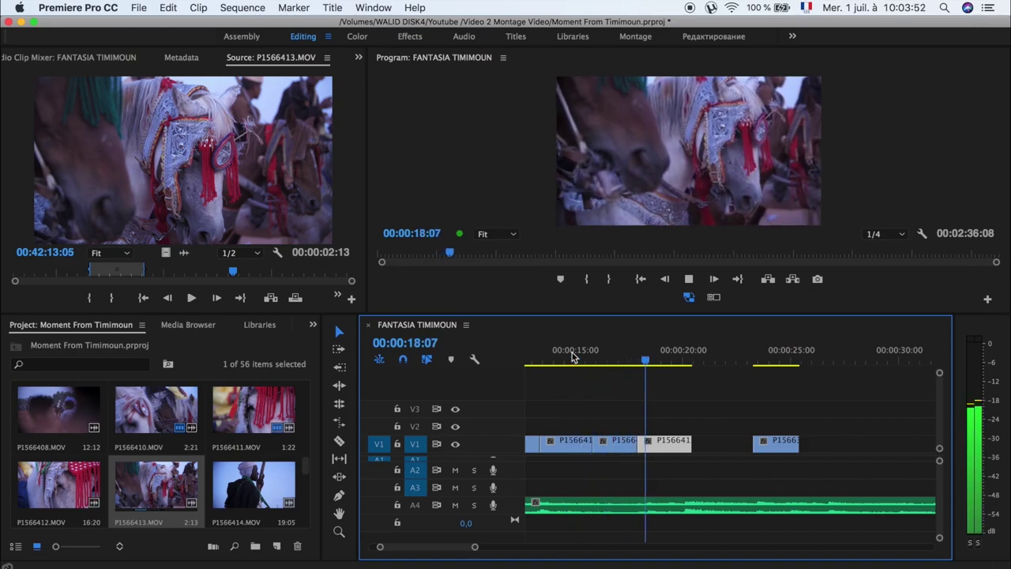
Step: Trim P1566413.MOV to end at 00:00:20:02 and slide P1566307.MOV left to butt against it
key(space)
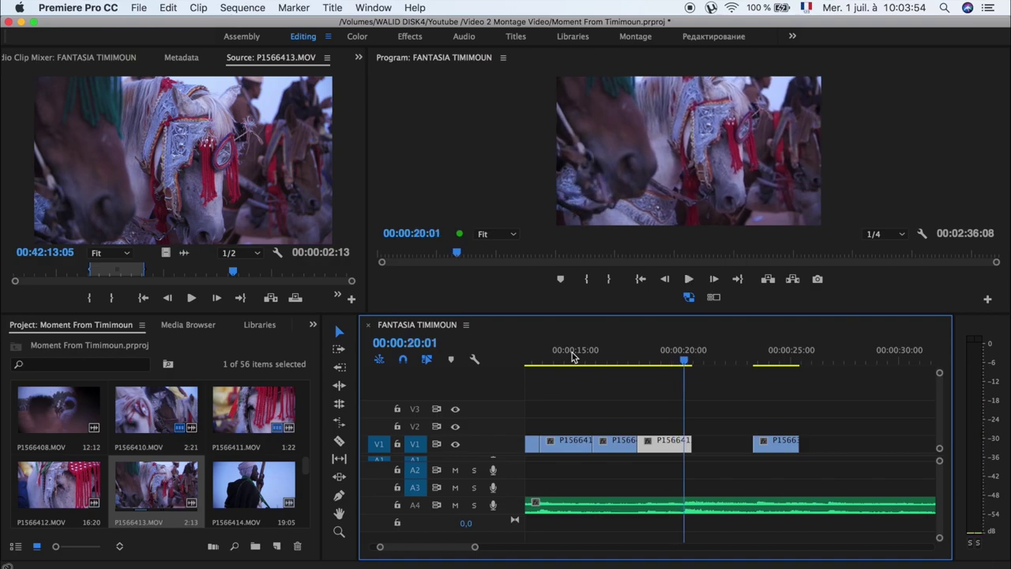
key(=)
key(=)
key(=)
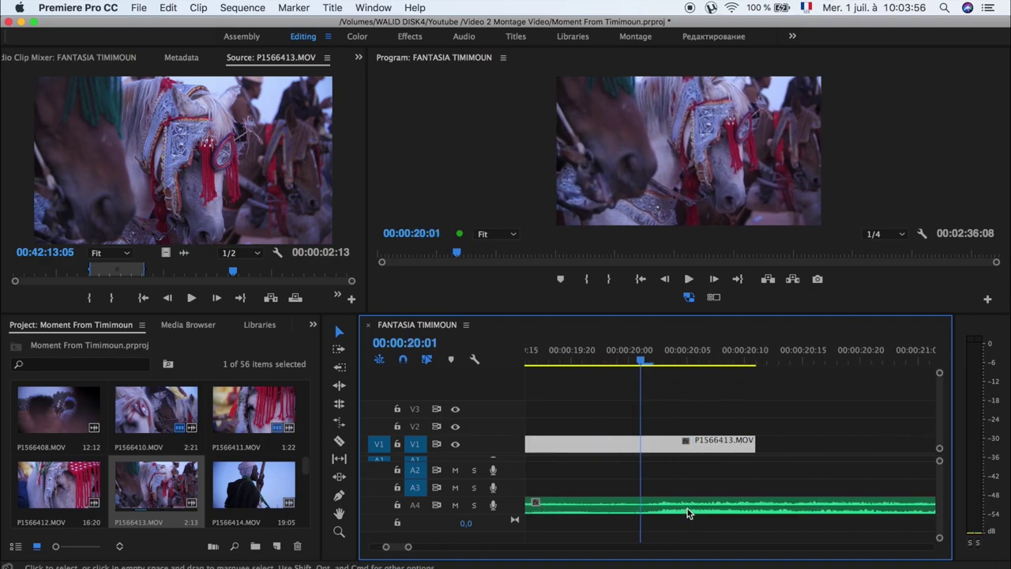
click(651, 356)
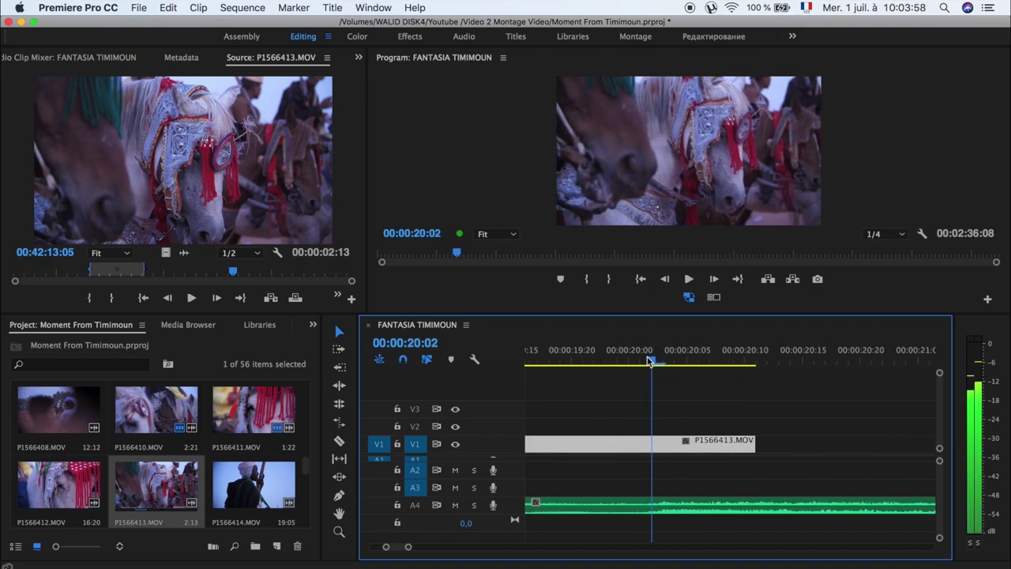
drag(753, 444, 654, 447)
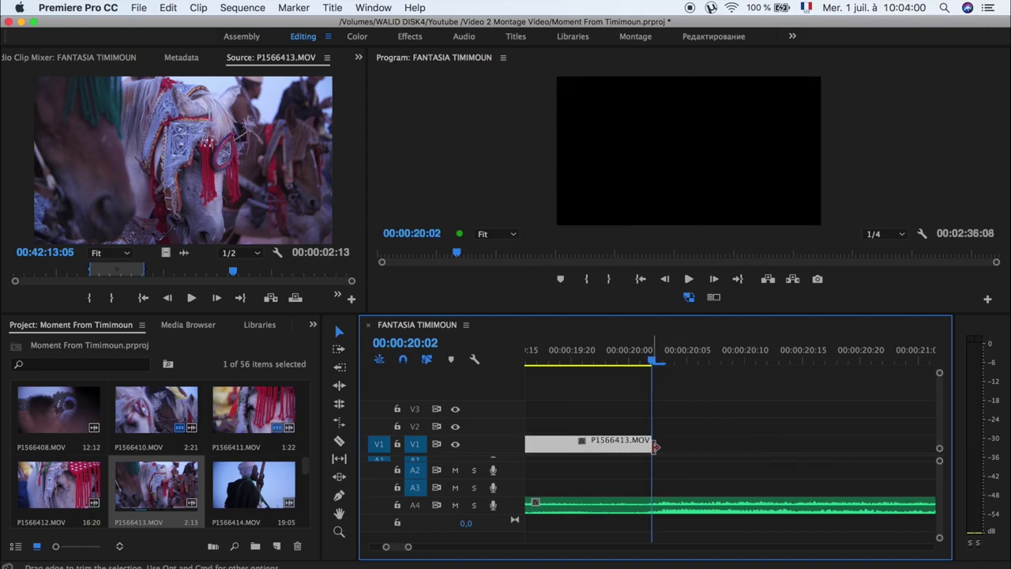
key(-)
key(-)
key(-)
drag(746, 443, 645, 442)
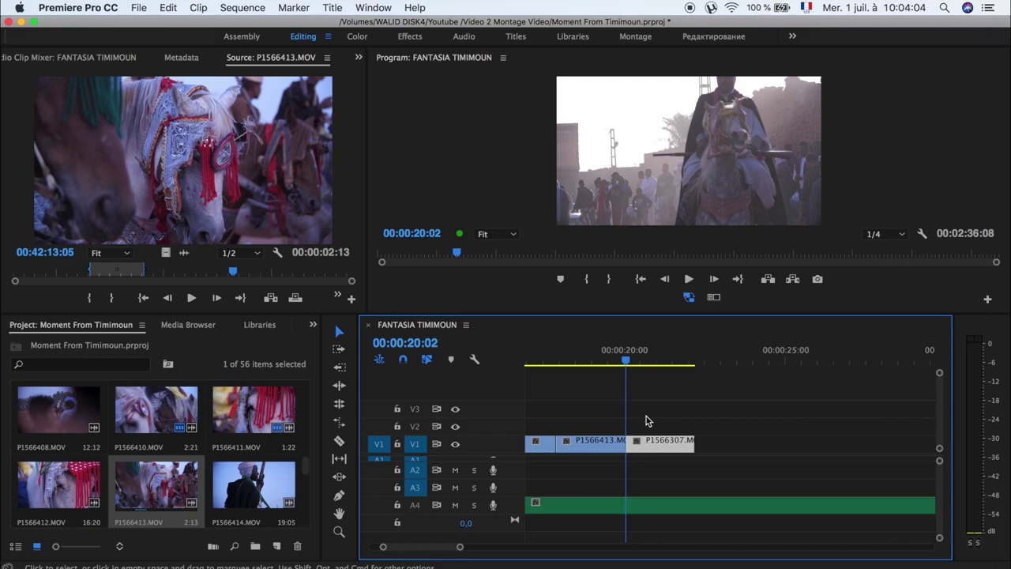
key(minus)
key(minus)
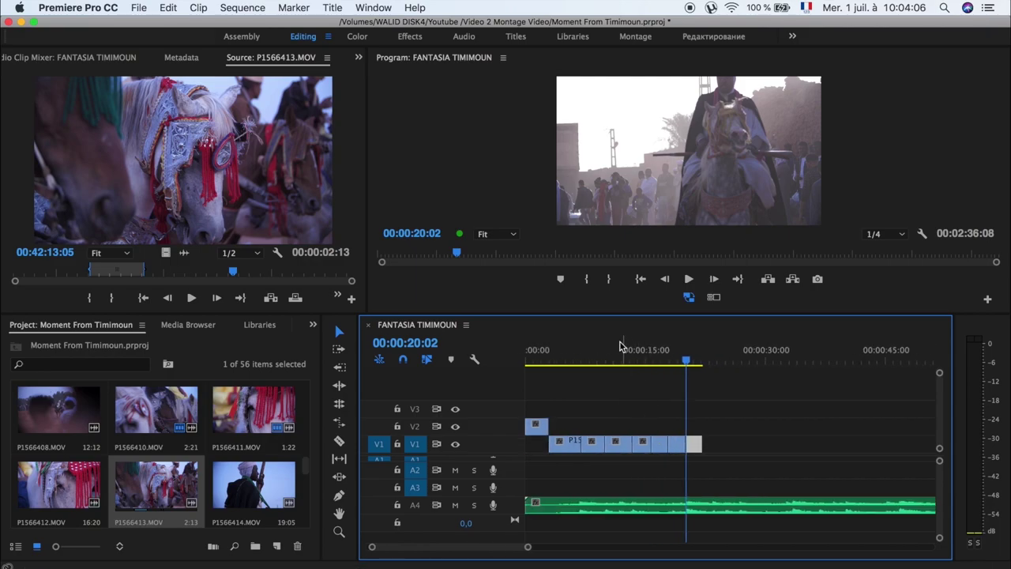
Step: Extend P1566307.MOV's end by 00:00:01:11 to a 00:00:03:14 duration, so V1 reaches 00:00:23:10
click(596, 348)
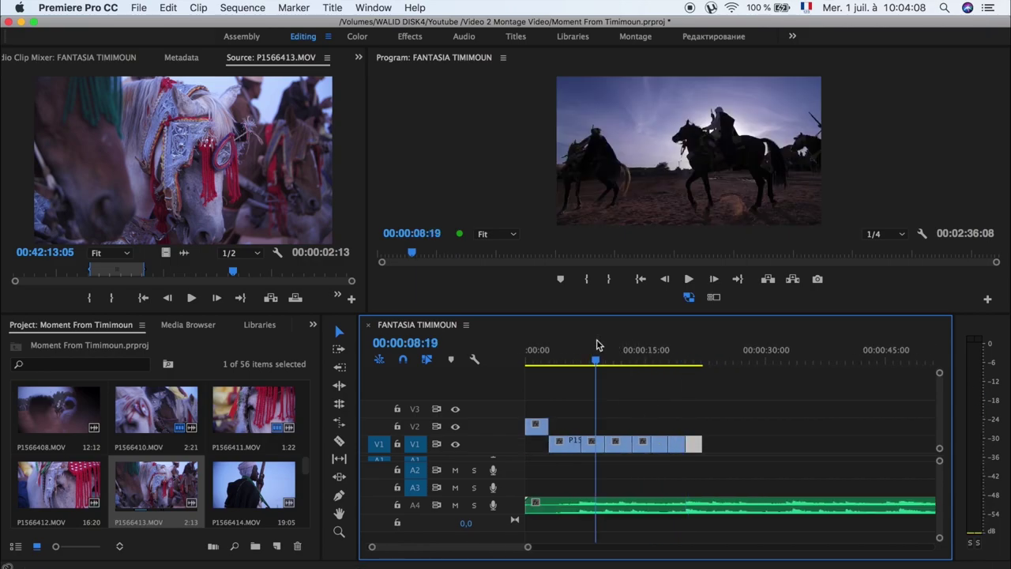
key(space)
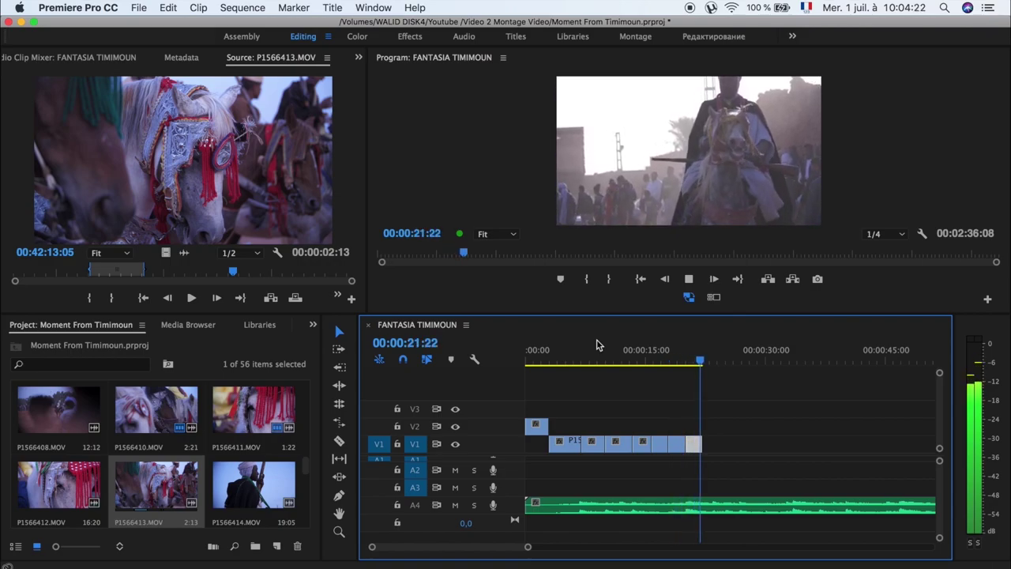
key(equal)
key(equal)
key(equal)
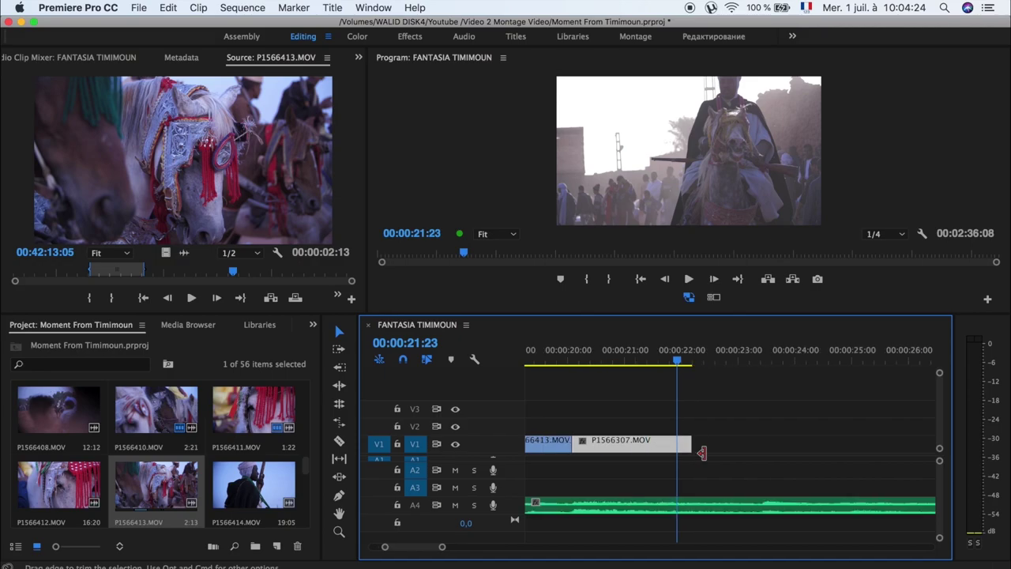
key(space)
key(space)
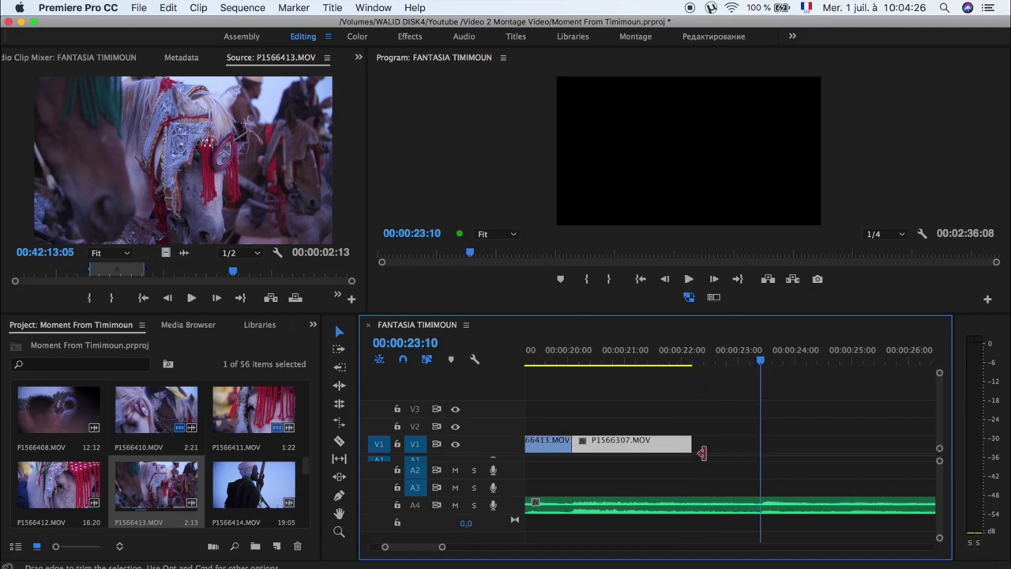
mouse_move(683, 445)
mouse_down()
mouse_move(765, 448)
mouse_move(754, 449)
mouse_up()
key(minus)
key(minus)
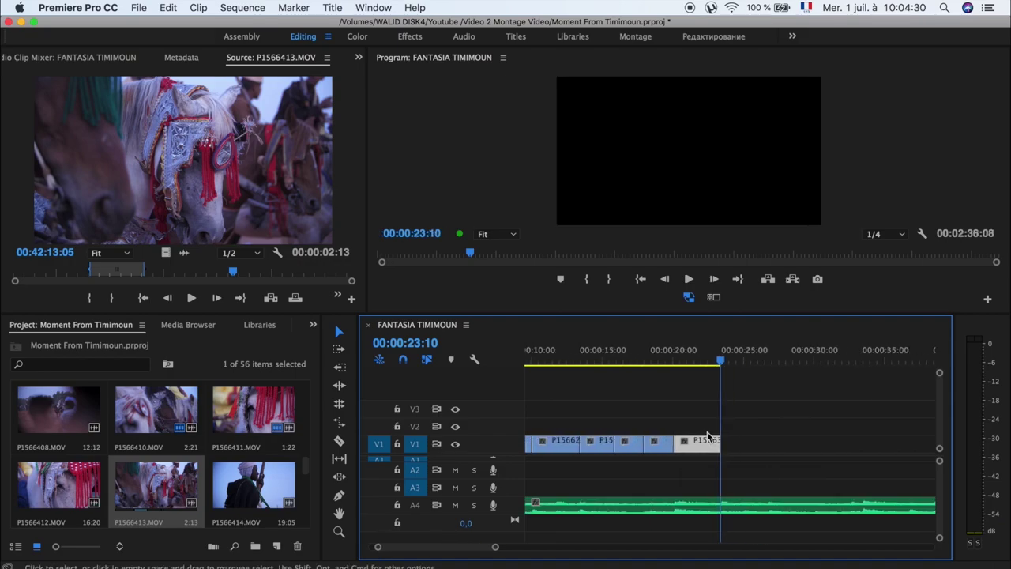
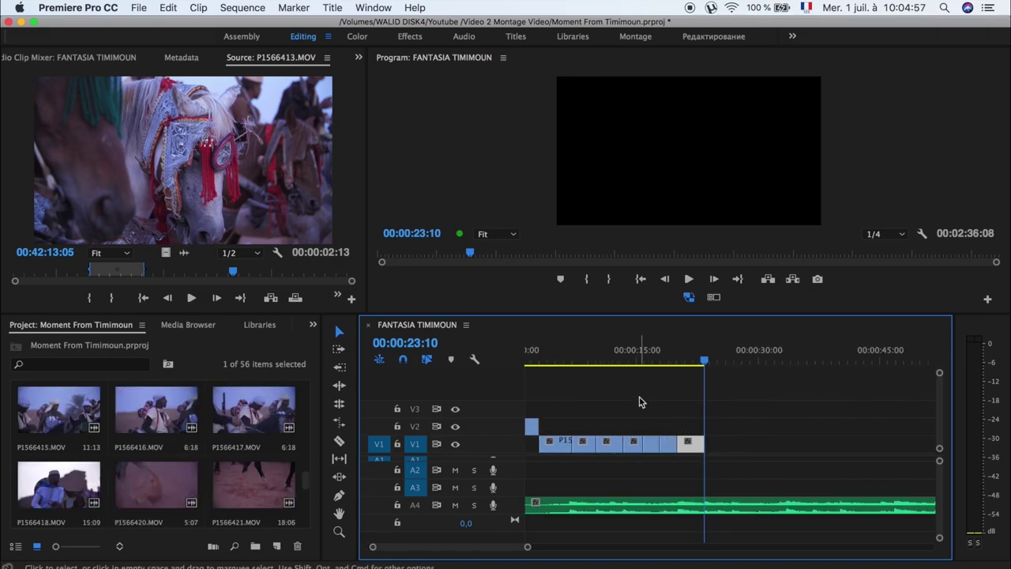
Step: Zoom out the timeline and bring the playhead back to the start of the sequence
key(minus)
mouse_move(559, 349)
mouse_down()
mouse_move(529, 359)
mouse_move(623, 352)
mouse_up()
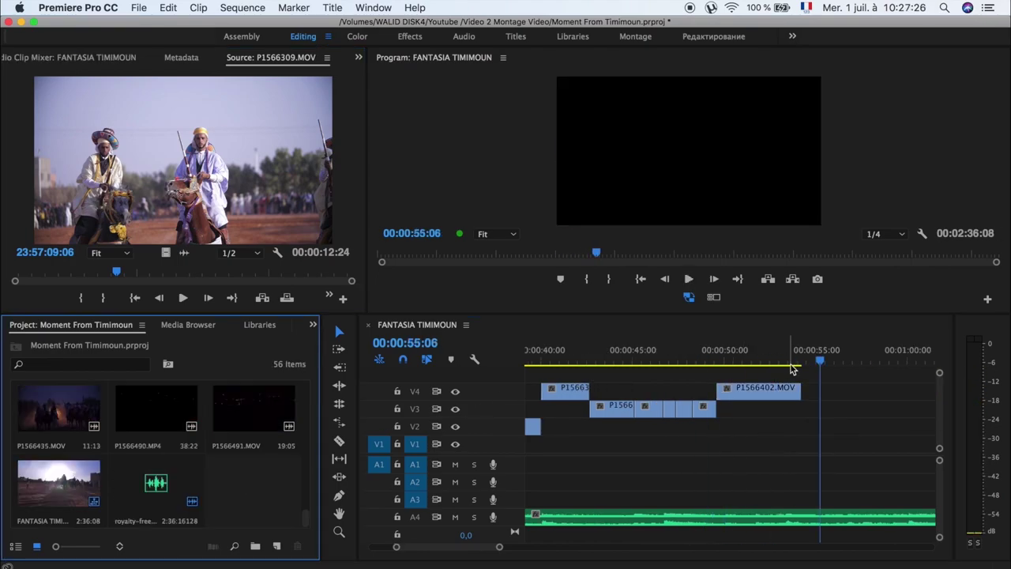
Step: Place 'Outro Youtube .mp4' from Finder right after the sequence's last clip
click(752, 360)
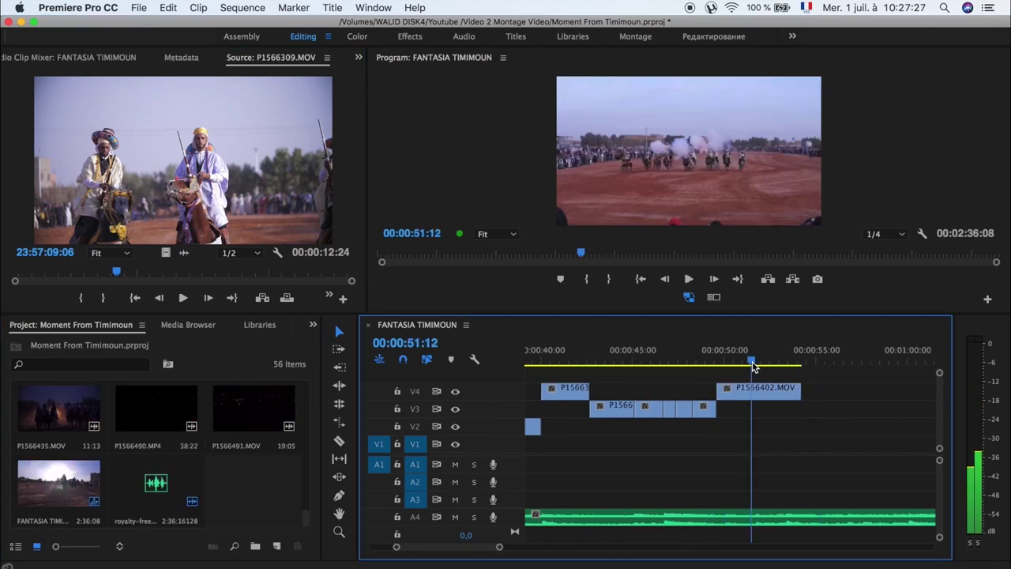
click(772, 360)
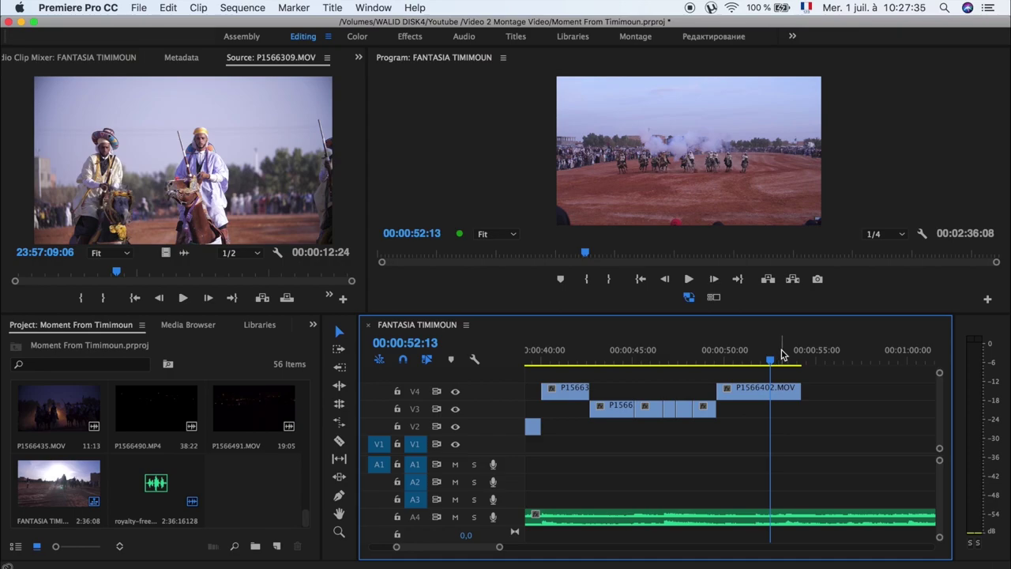
click(46, 565)
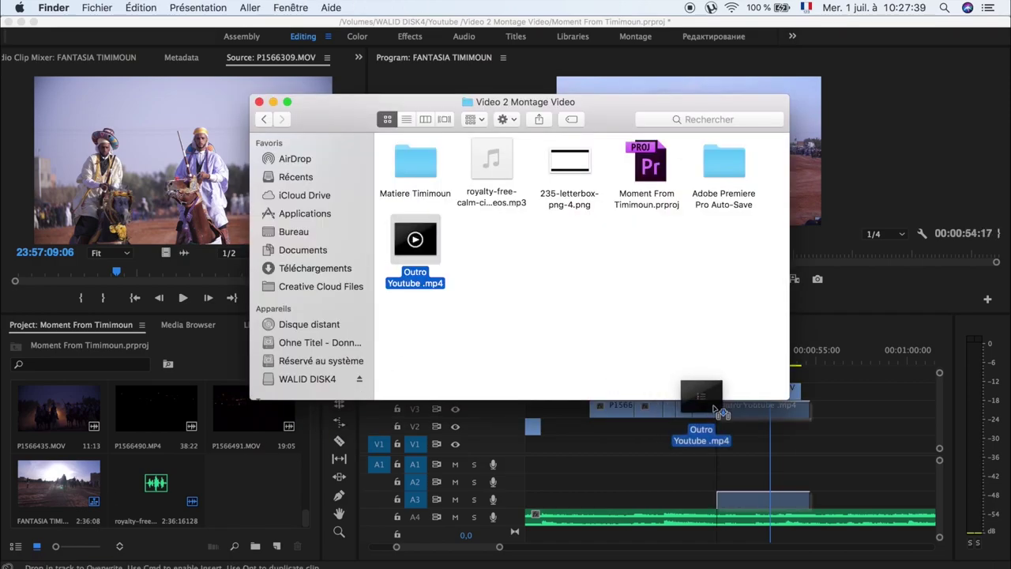
drag(714, 409, 798, 442)
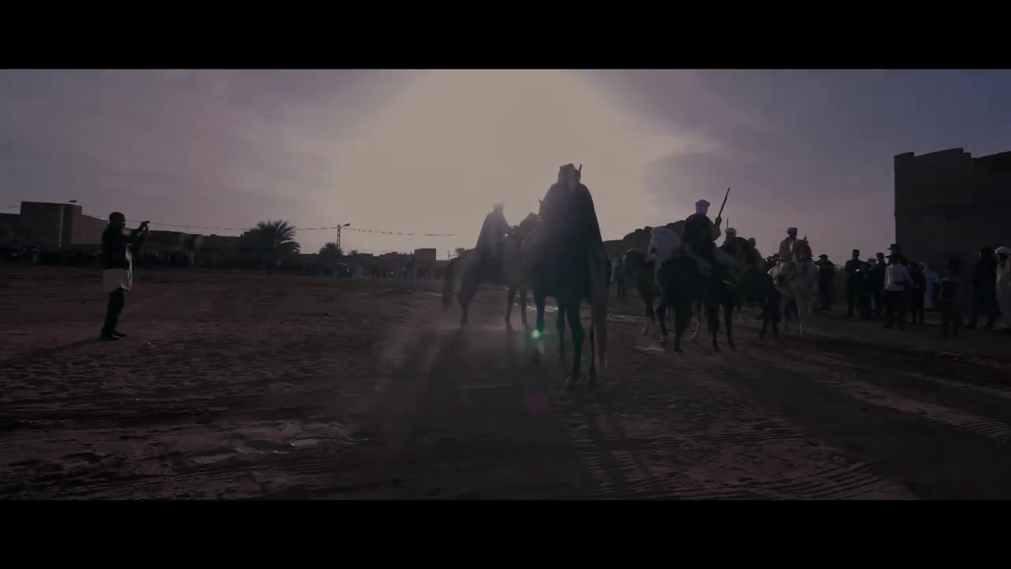